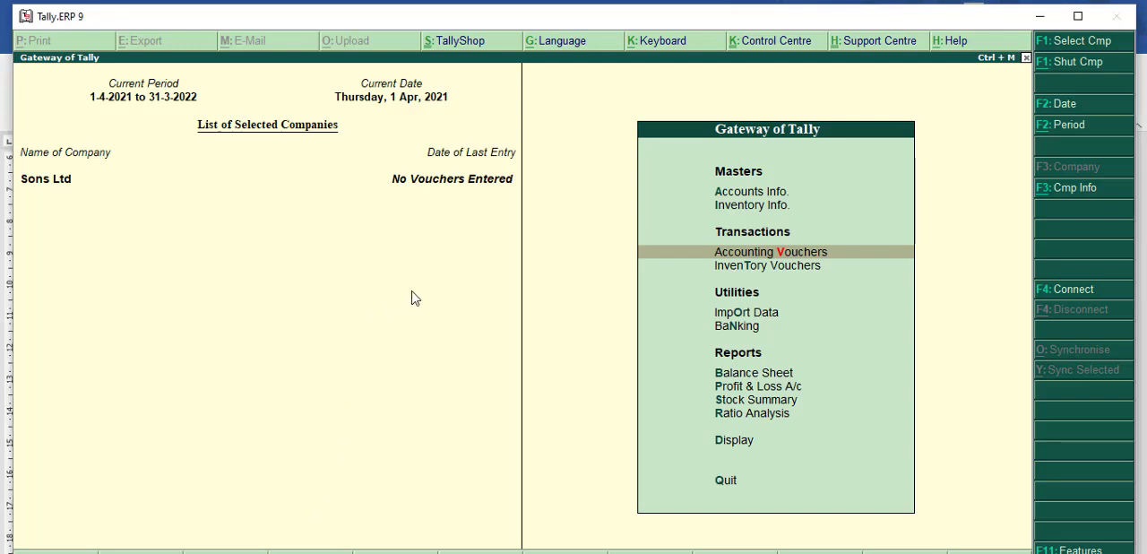
# Step: Shut the currently loaded company and load Sharma Ltd Company from the list of companies
pyautogui.hotkey('alt', 'F1')
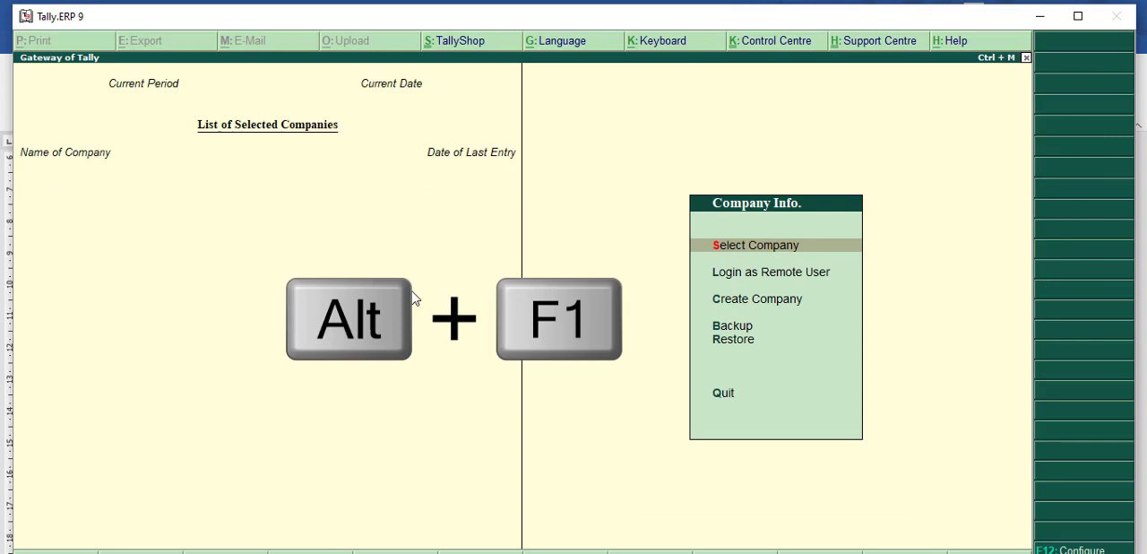
pyautogui.write('sS')
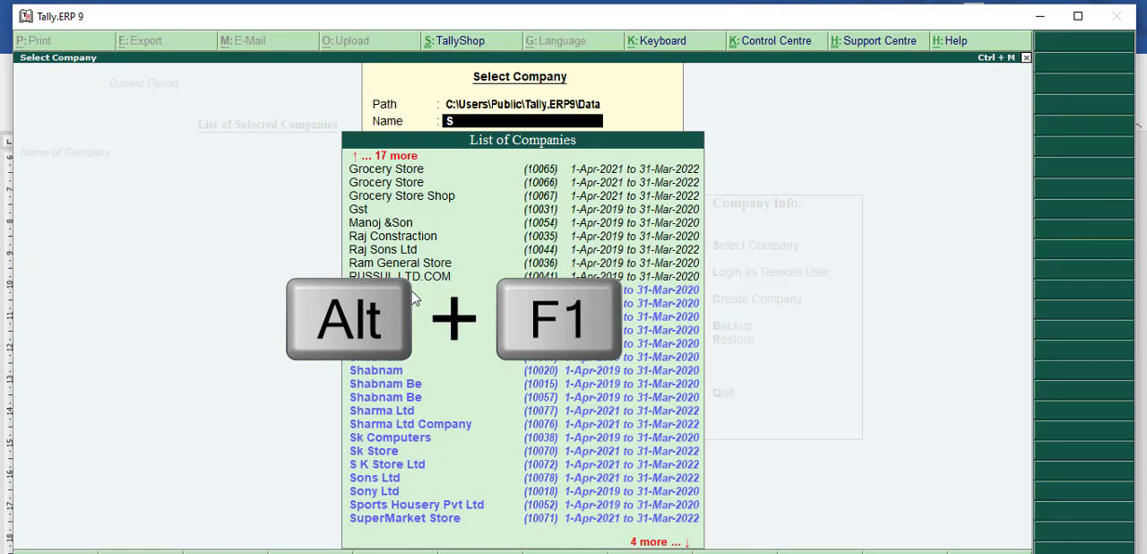
pyautogui.press('Down')
pyautogui.press('Down')
pyautogui.press('Down')
pyautogui.press('Down')
pyautogui.press('Down')
pyautogui.press('Down')
pyautogui.press('Down')
pyautogui.press('Down')
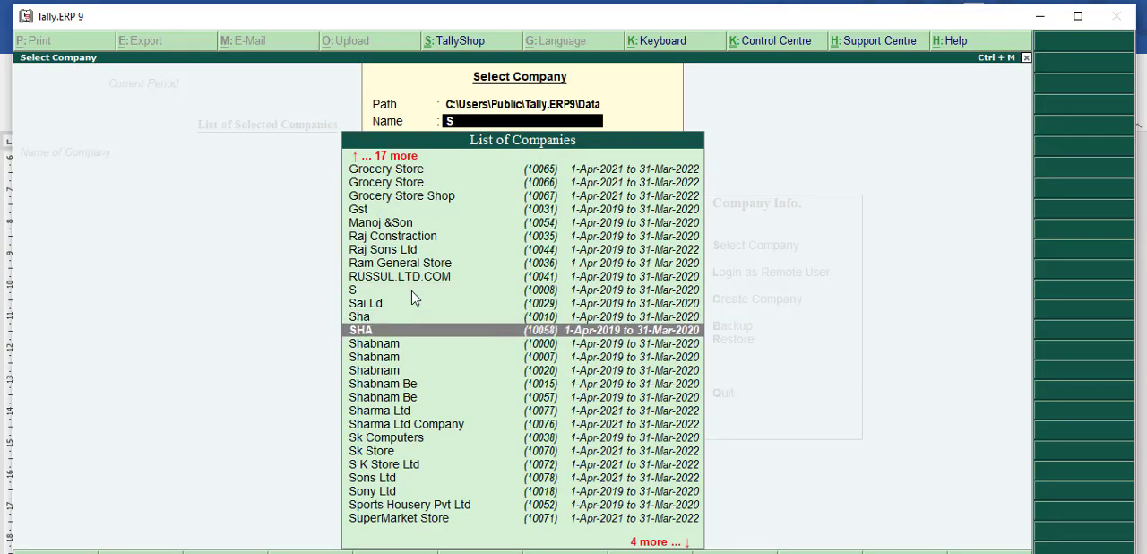
pyautogui.press('Down')
pyautogui.press('Down')
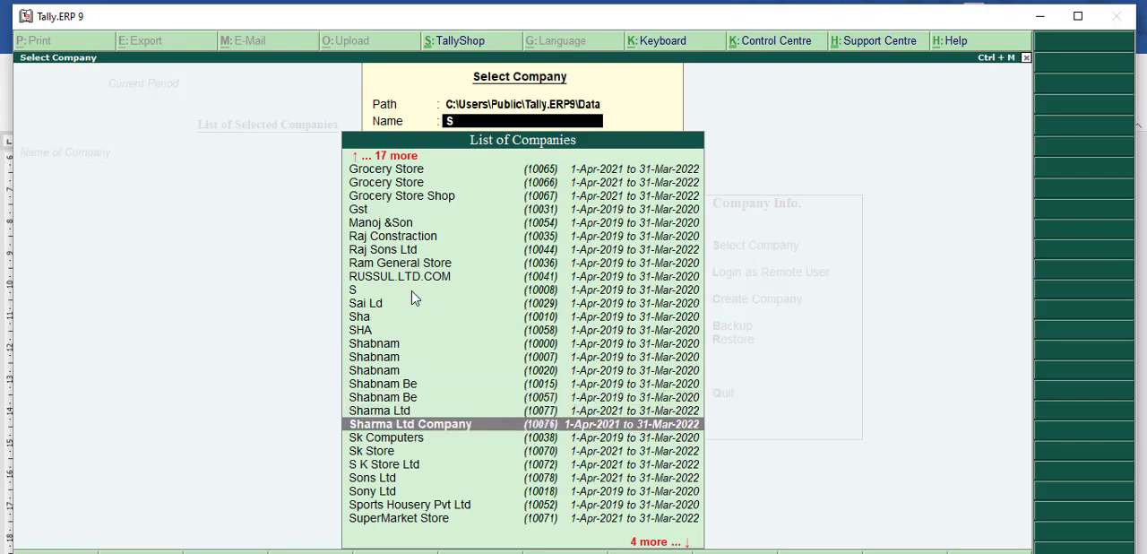
pyautogui.press('Return')
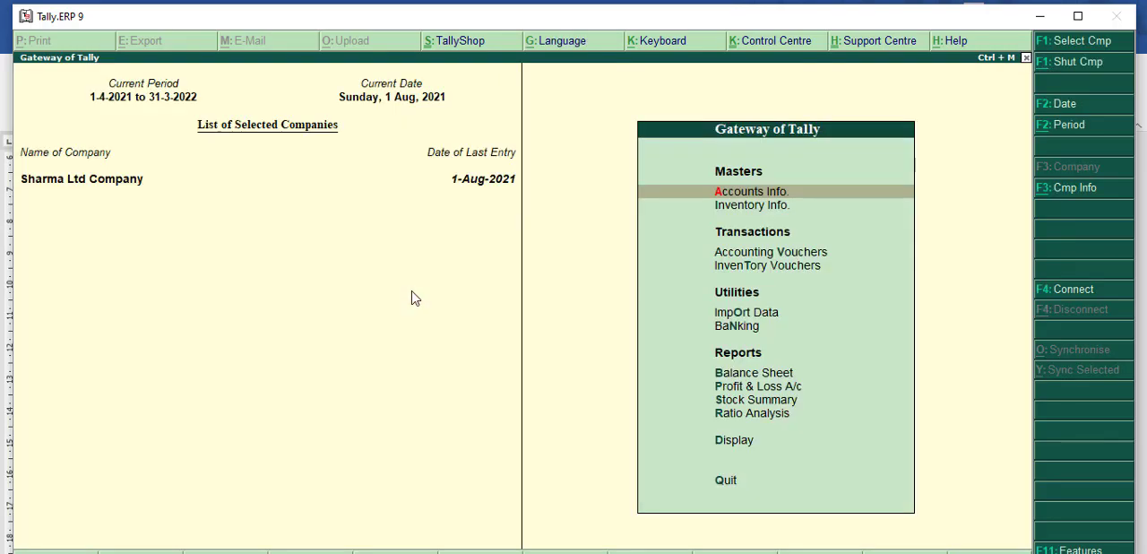
# Step: Open the company's statutory and taxation features and set the option to set/alter GST details to Yes
pyautogui.press('F11')
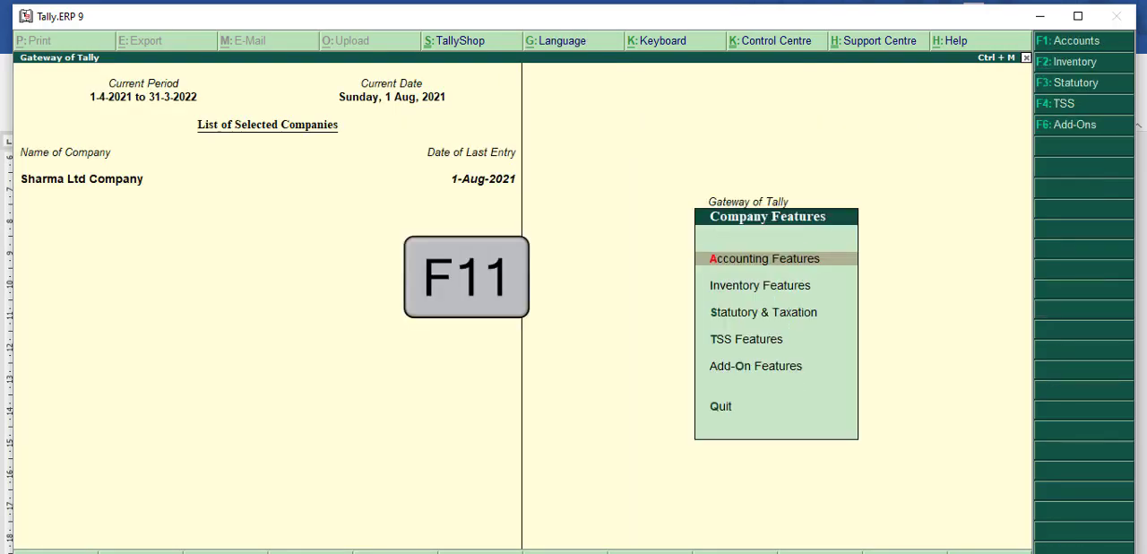
pyautogui.press('Down')
pyautogui.press('Down')
pyautogui.press('Return')
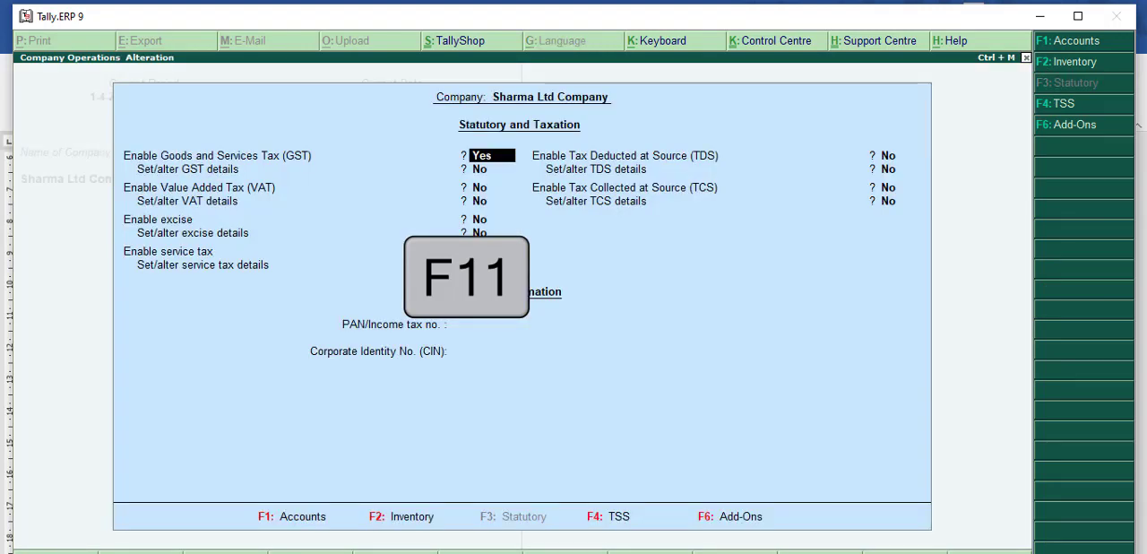
pyautogui.press('Return')
pyautogui.write('Y')
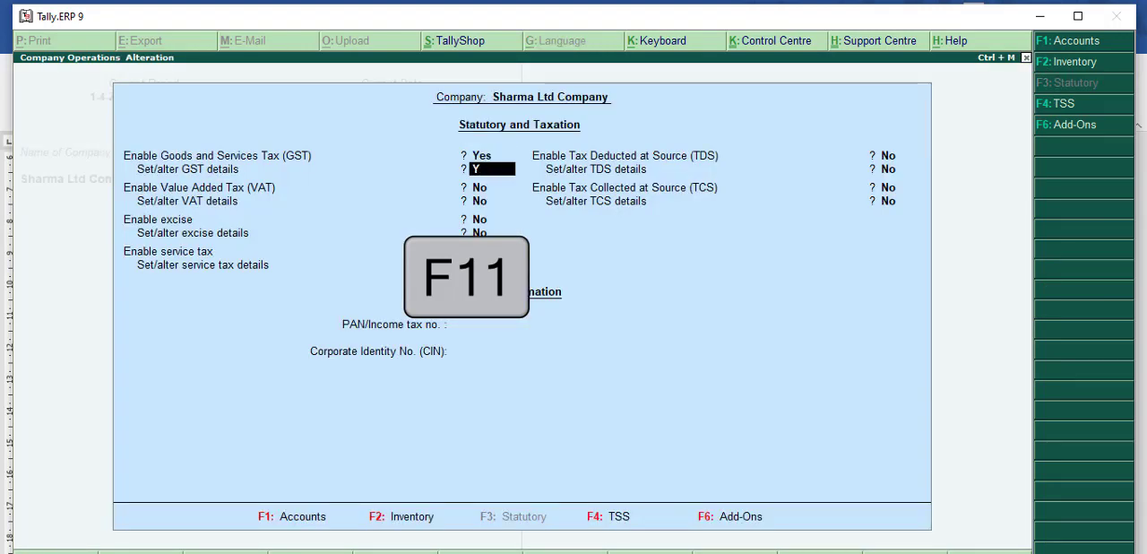
pyautogui.write('ES')
pyautogui.press('Return')
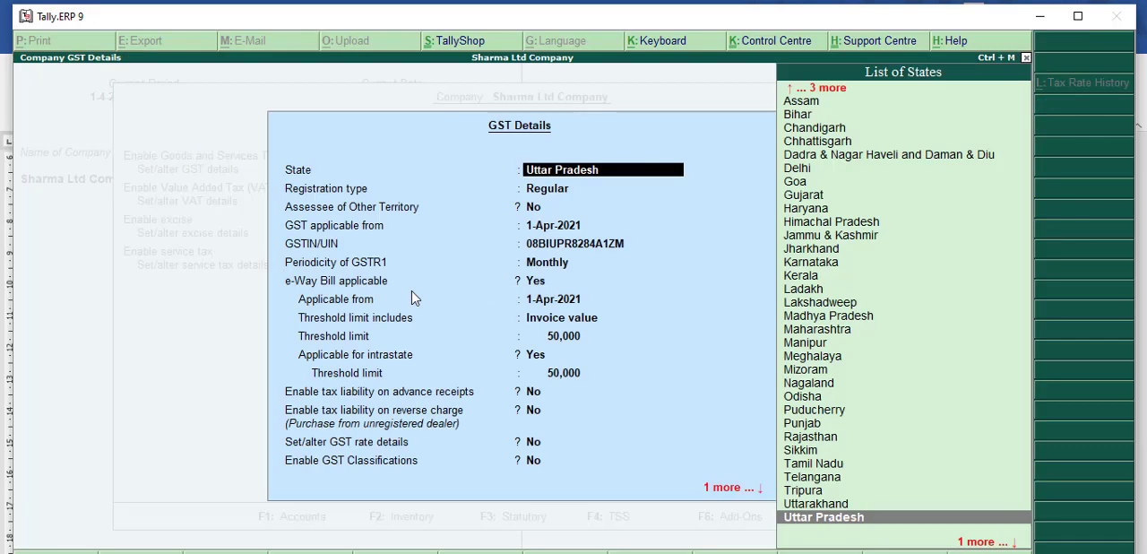
# Step: Go through the company's GST details, keep every existing entry and accept the form
pyautogui.press('Return')
pyautogui.press('Return')
pyautogui.press('Return')
pyautogui.press('Return')
pyautogui.press('Return')
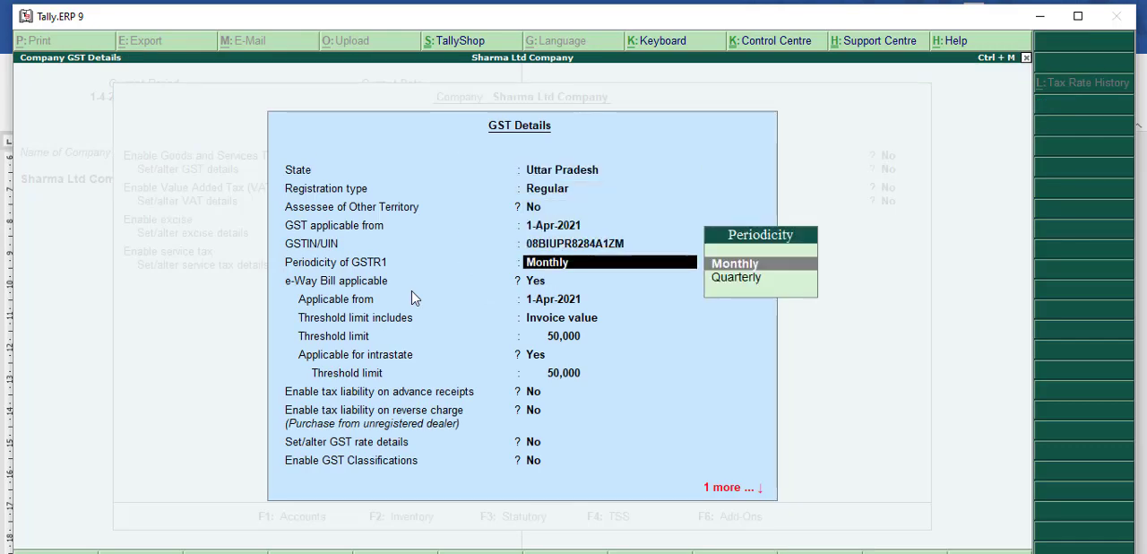
pyautogui.press('Return')
pyautogui.press('Return')
pyautogui.press('Return')
pyautogui.press('Return')
pyautogui.press('Return')
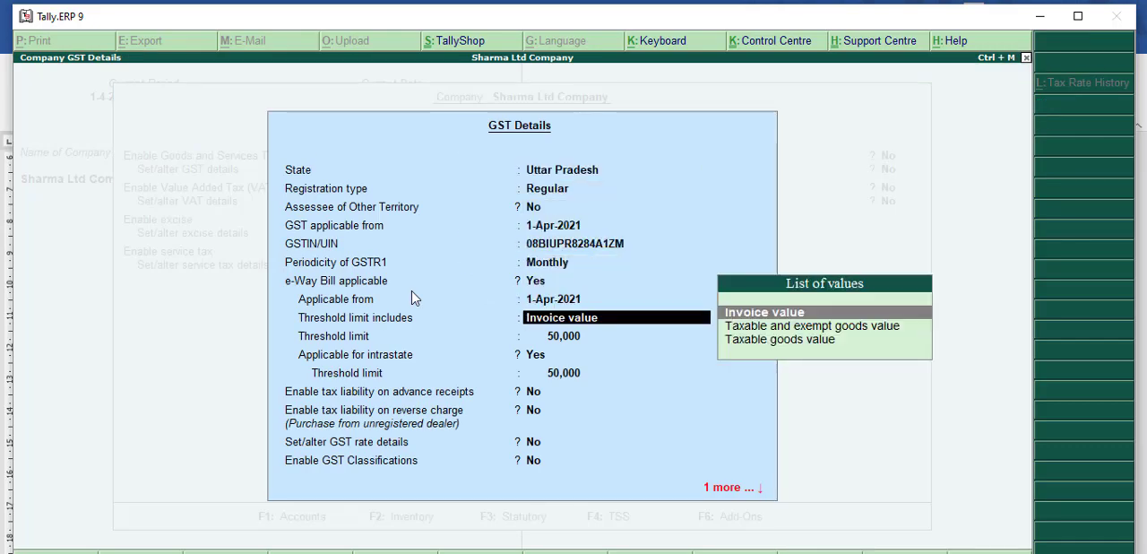
pyautogui.press('Return')
pyautogui.press('Return')
pyautogui.press('Return')
pyautogui.press('Return')
pyautogui.press('Return')
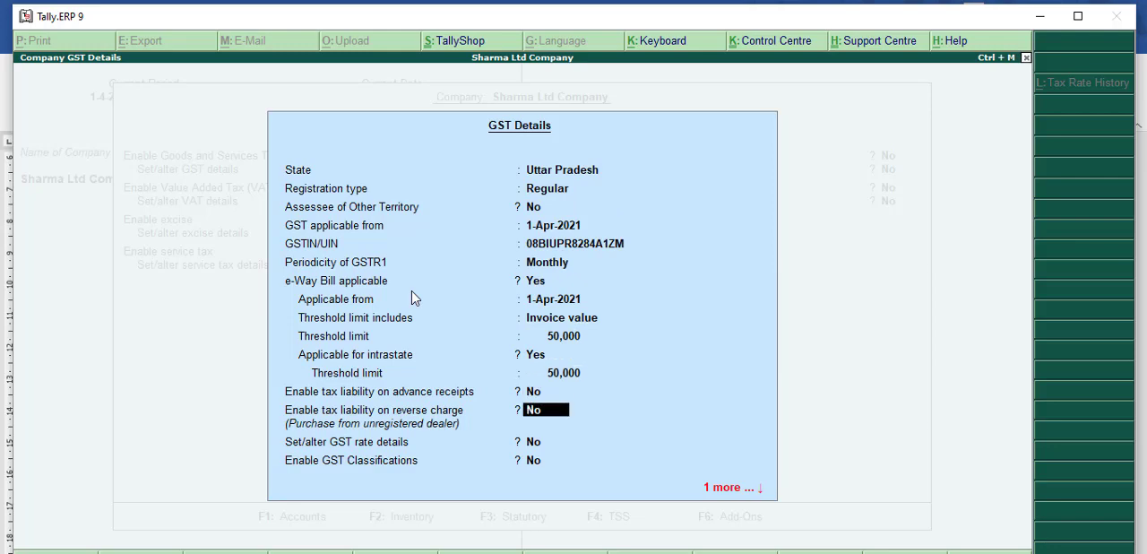
pyautogui.press('Return')
pyautogui.press('Return')
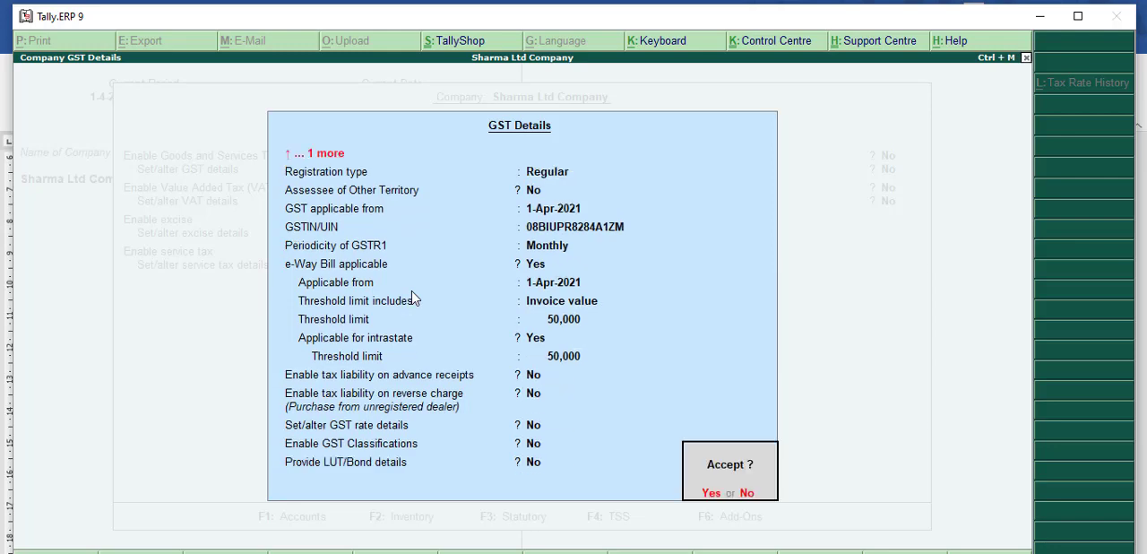
pyautogui.press('Return')
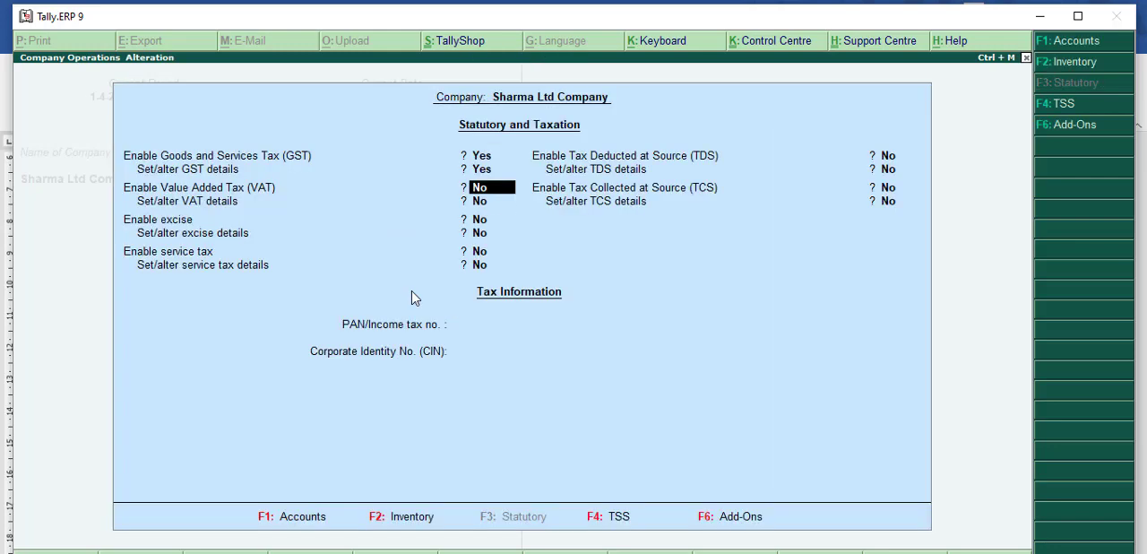
# Step: Keep the remaining statutory and tax options as they are, save the features and return to the Gateway of Tally
pyautogui.press('Return')
pyautogui.press('Return')
pyautogui.press('Return')
pyautogui.press('Return')
pyautogui.press('Return')
pyautogui.press('Return')
pyautogui.press('Return')
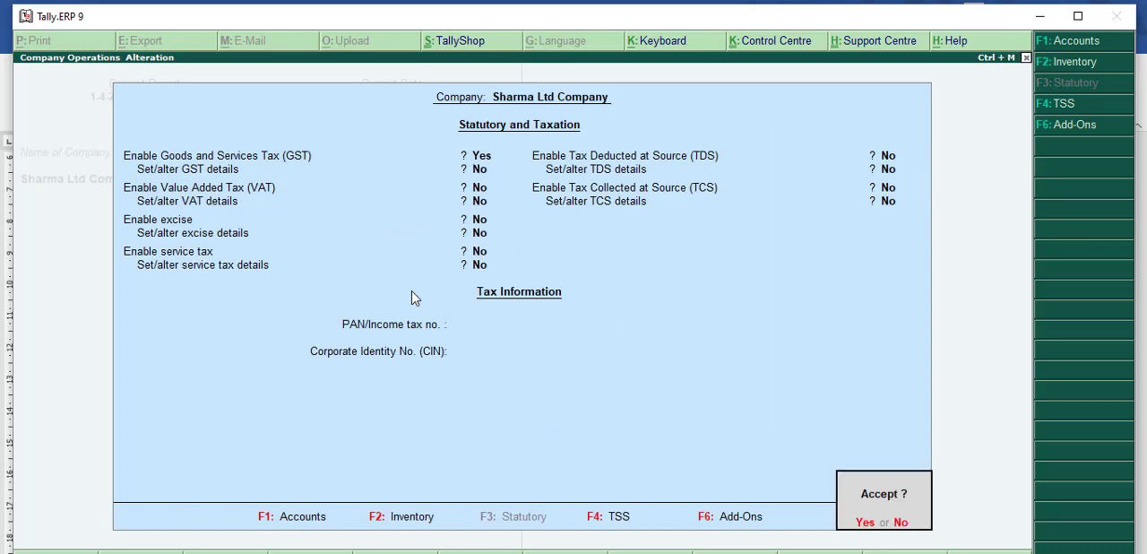
pyautogui.press('Return')
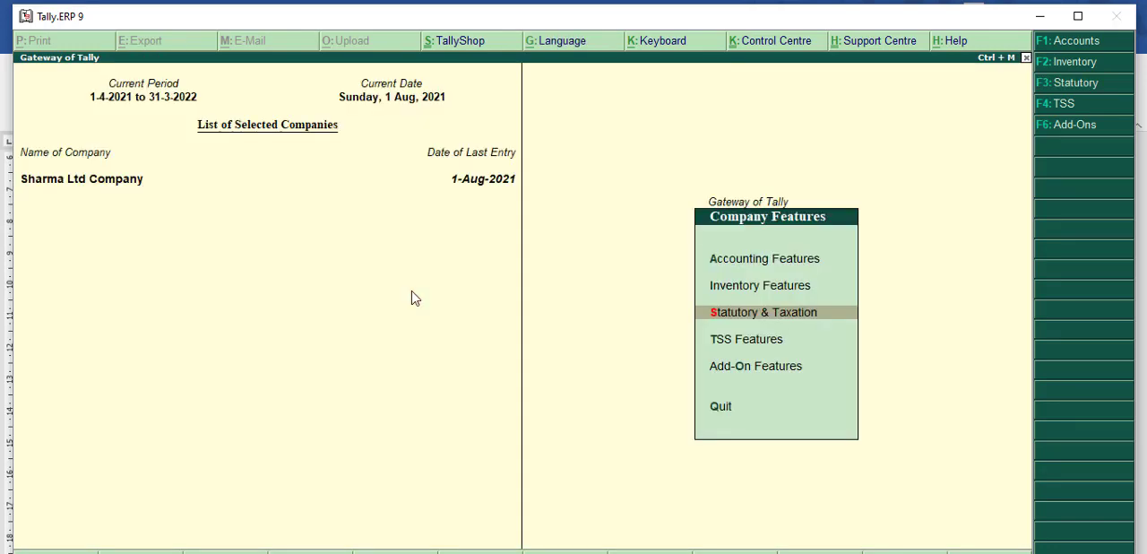
pyautogui.press('Escape')
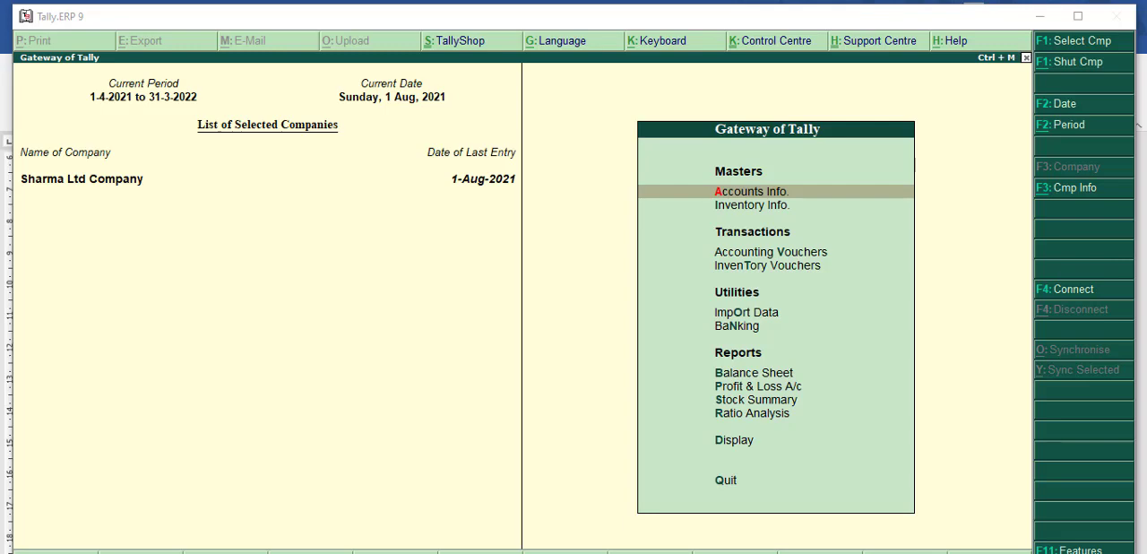
# Step: Look at the purchase invoice in Word, and open a new purchase accounting voucher in Tally.ERP 9
pyautogui.click(434, 548)
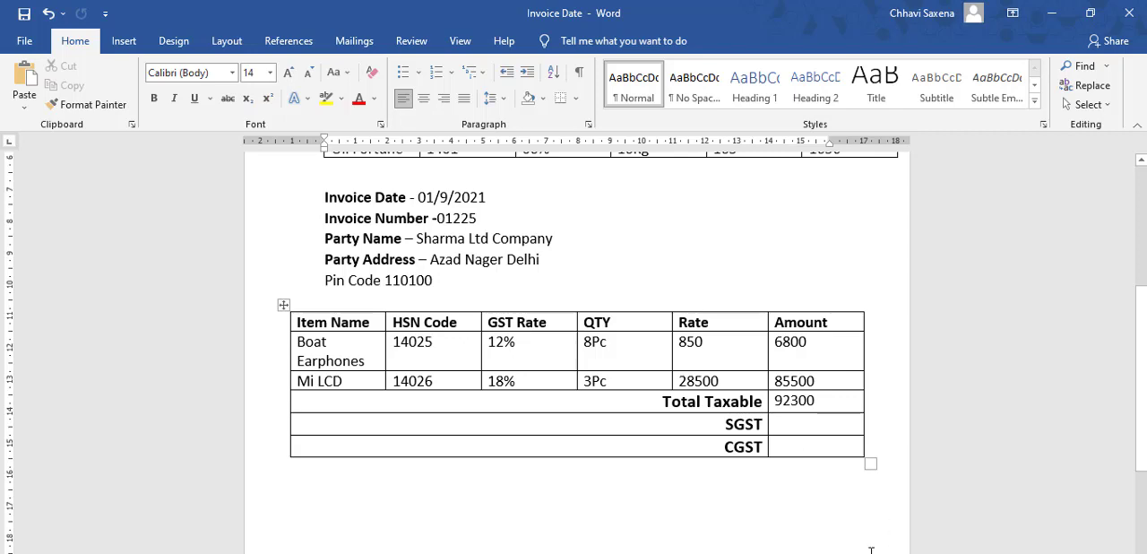
pyautogui.hotkey('alt', 'Tab')
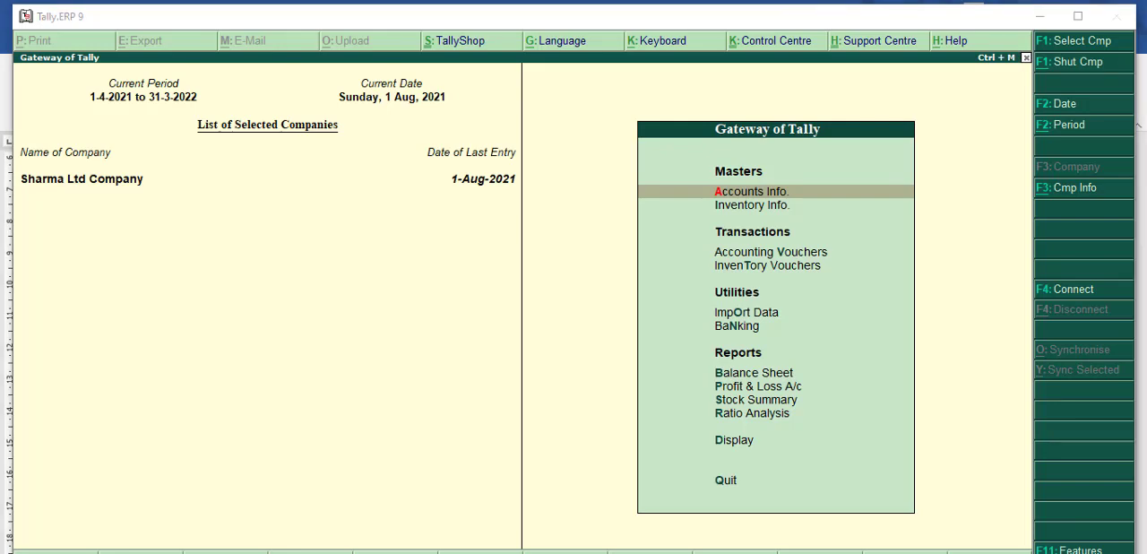
pyautogui.click(761, 257)
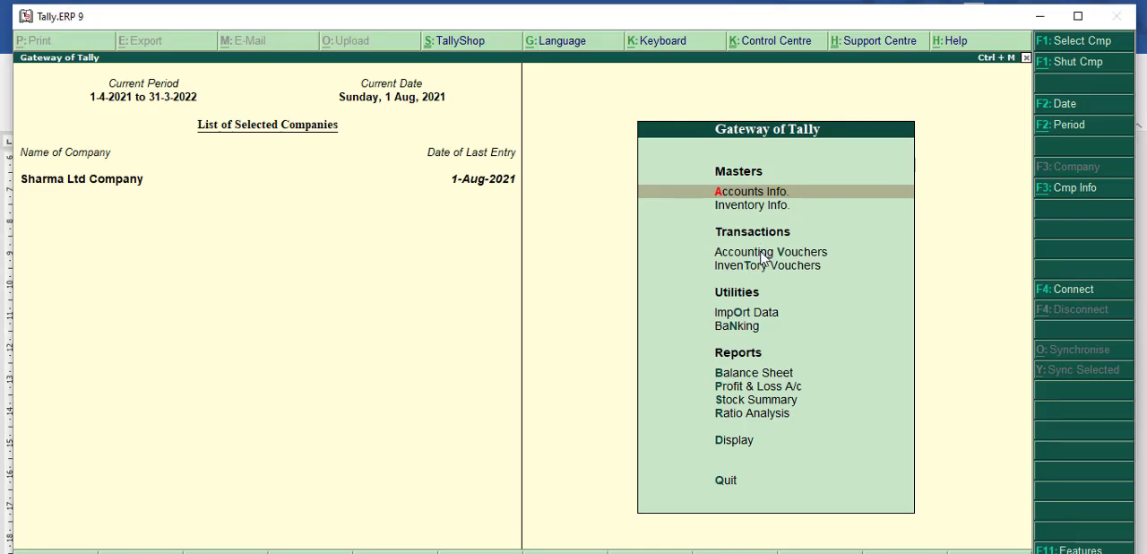
pyautogui.click(761, 257)
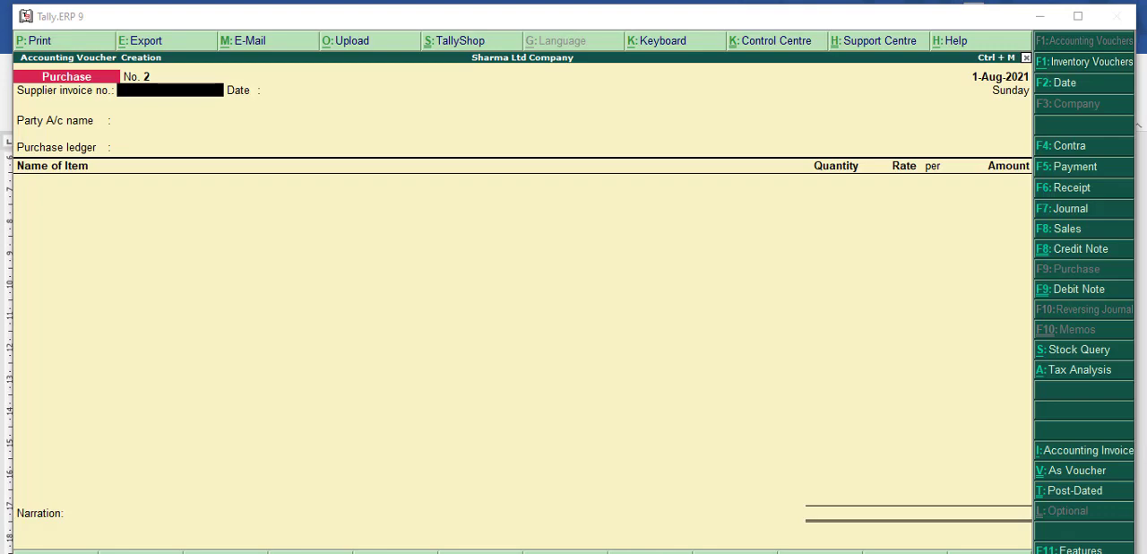
# Step: Check the invoice number in the Word document and enter 01225 as the supplier invoice number of the purchase voucher in Tally.ERP 9
pyautogui.hotkey('alt', 'Tab')
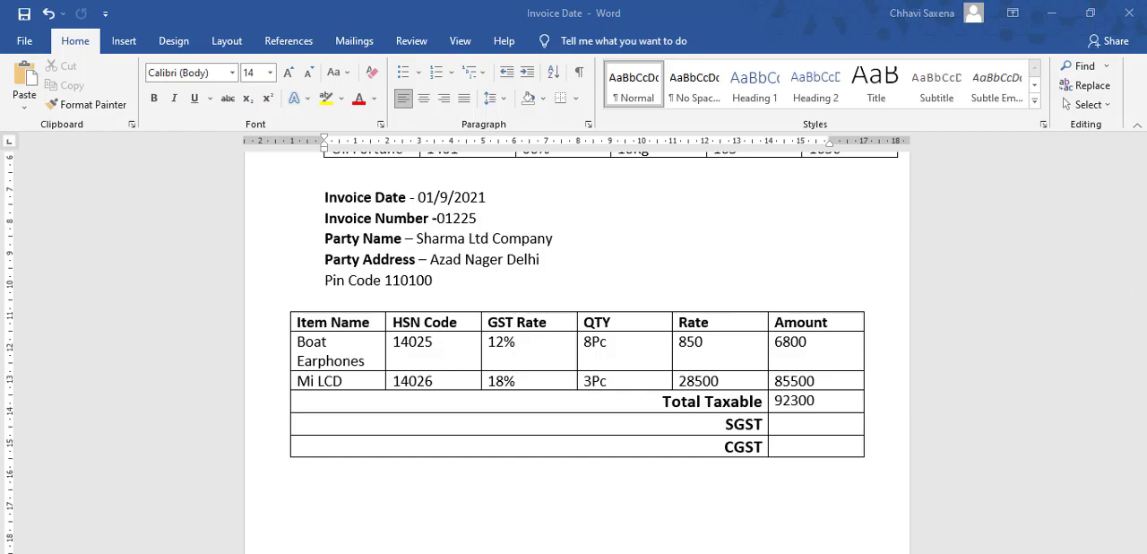
pyautogui.hotkey('alt', 'Tab')
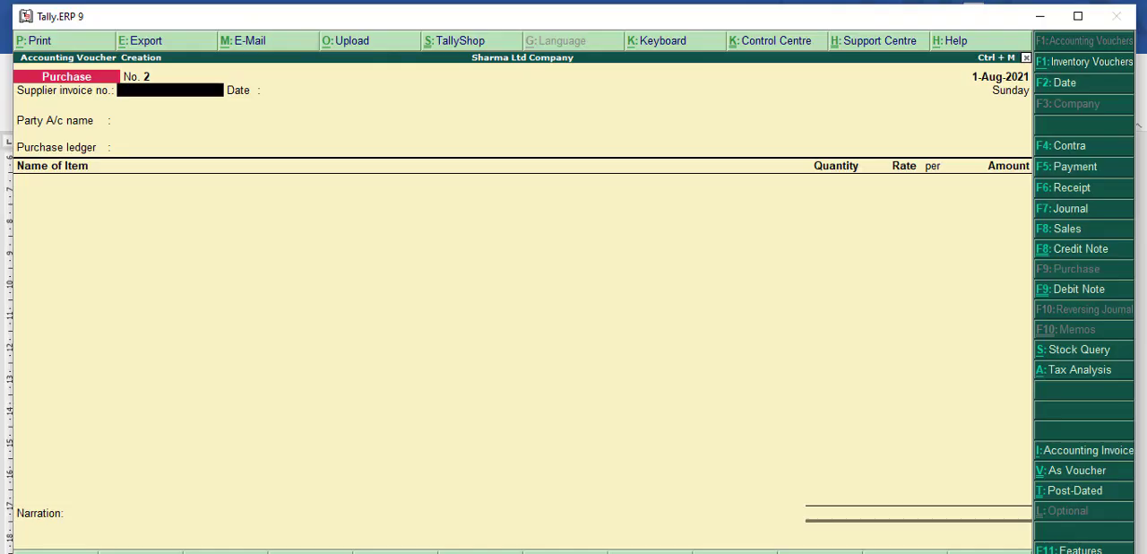
pyautogui.press('Return')
pyautogui.press('F2')
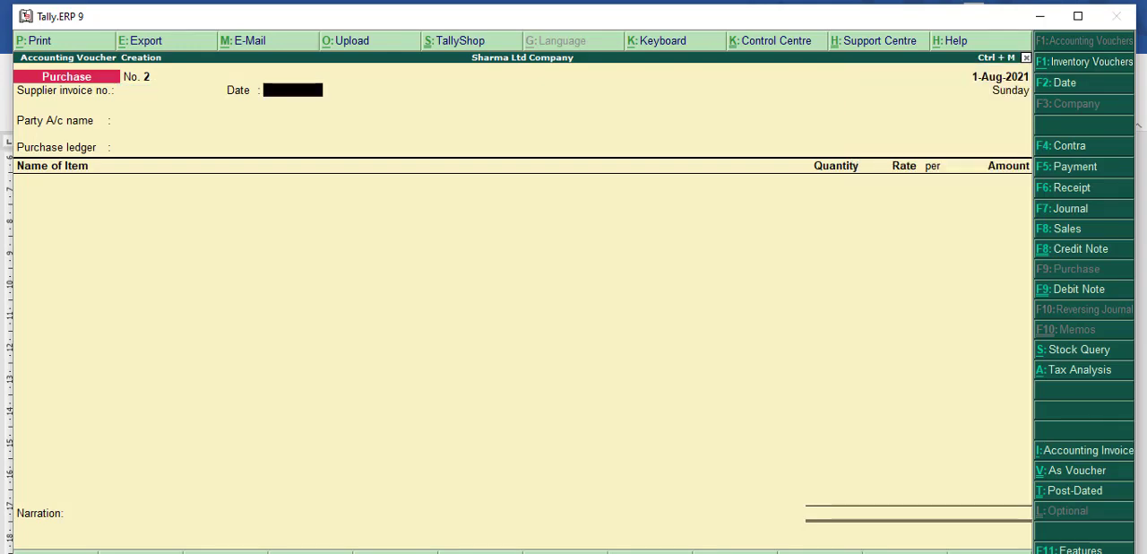
pyautogui.press('BackSpace')
pyautogui.write('01225')
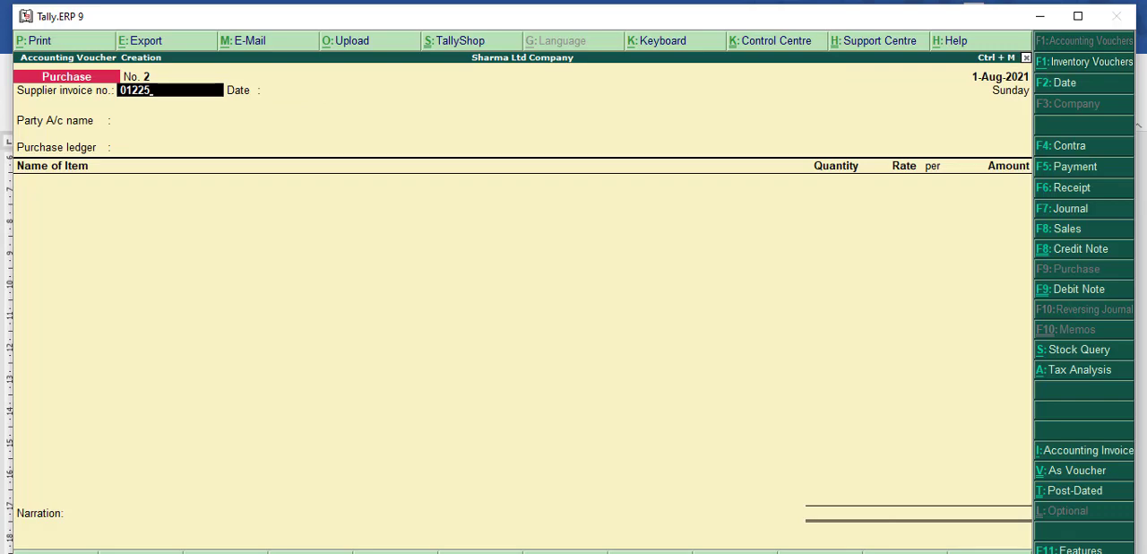
pyautogui.press('Return')
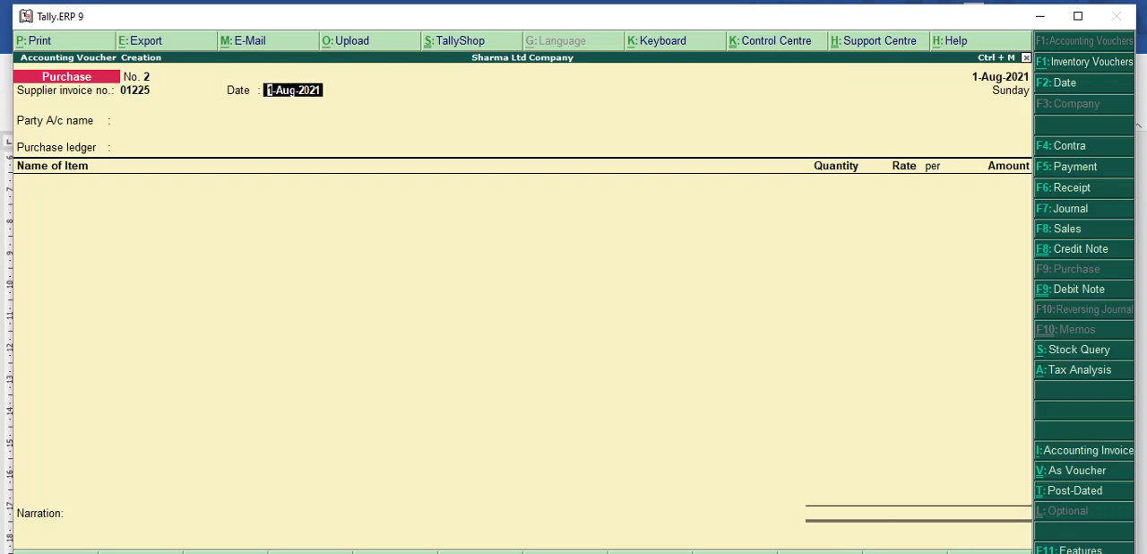
# Step: Set the voucher date to 1/9/2021 and proceed to the party account name
pyautogui.press('F2')
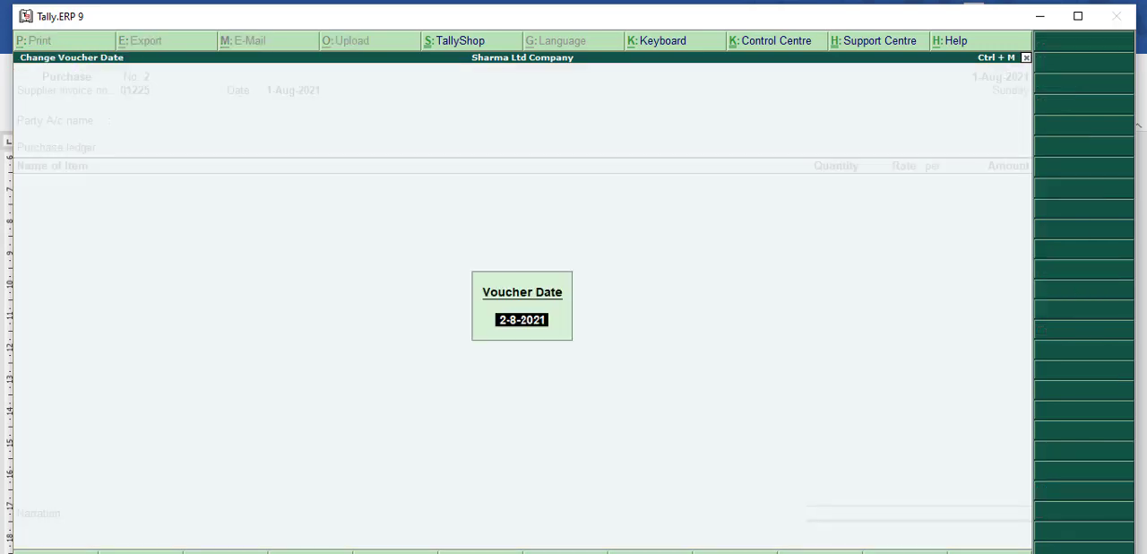
pyautogui.write('1/9/2021')
pyautogui.press('Return')
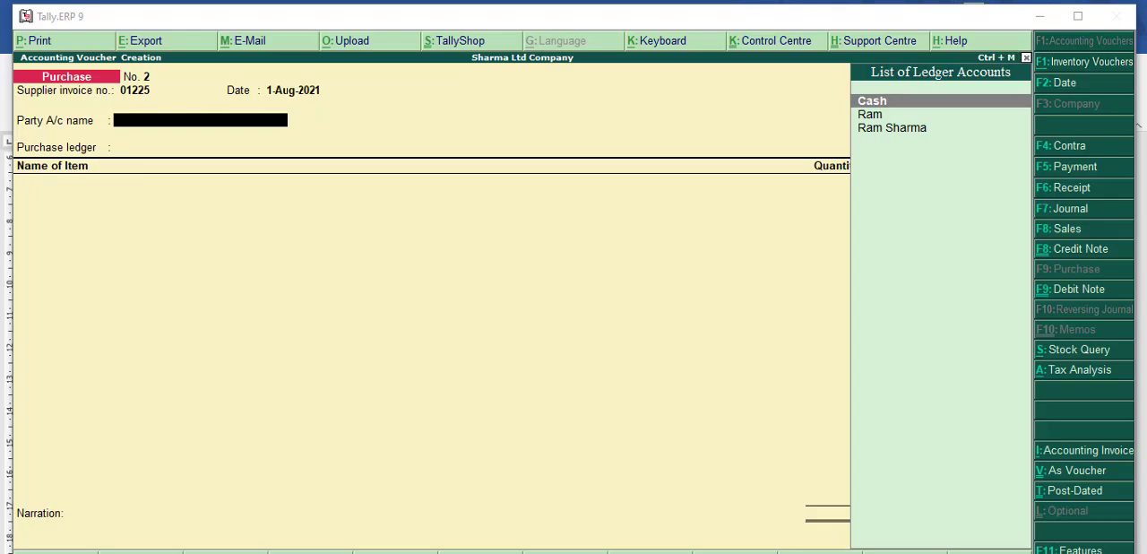
# Step: Check the party name in the Word invoice and start a new party ledger named Sharma Ltd Company, without an alias, in Tally.ERP 9
pyautogui.hotkey('alt', 'Tab')
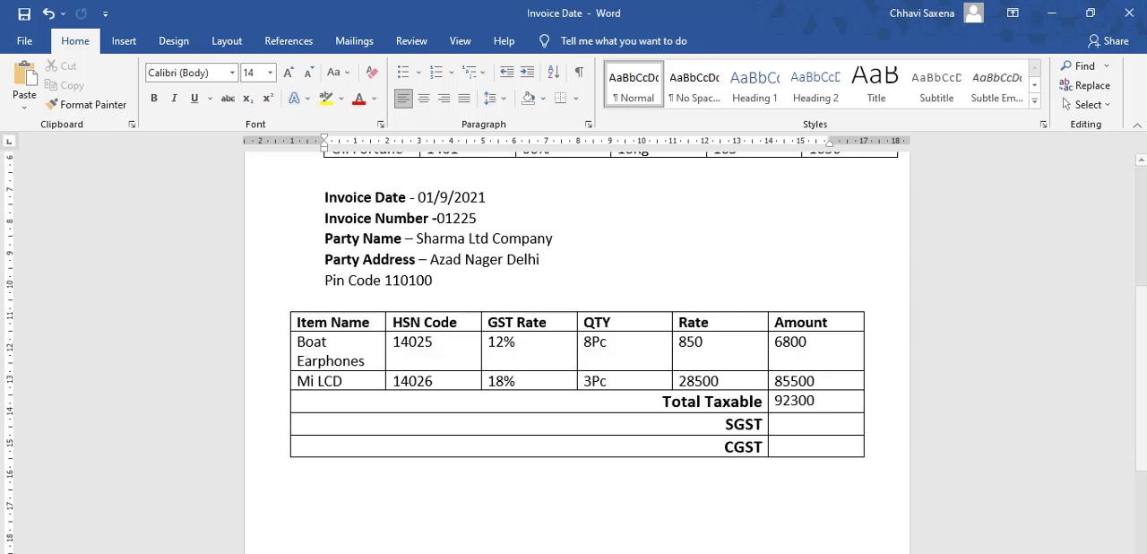
pyautogui.click(722, 552)
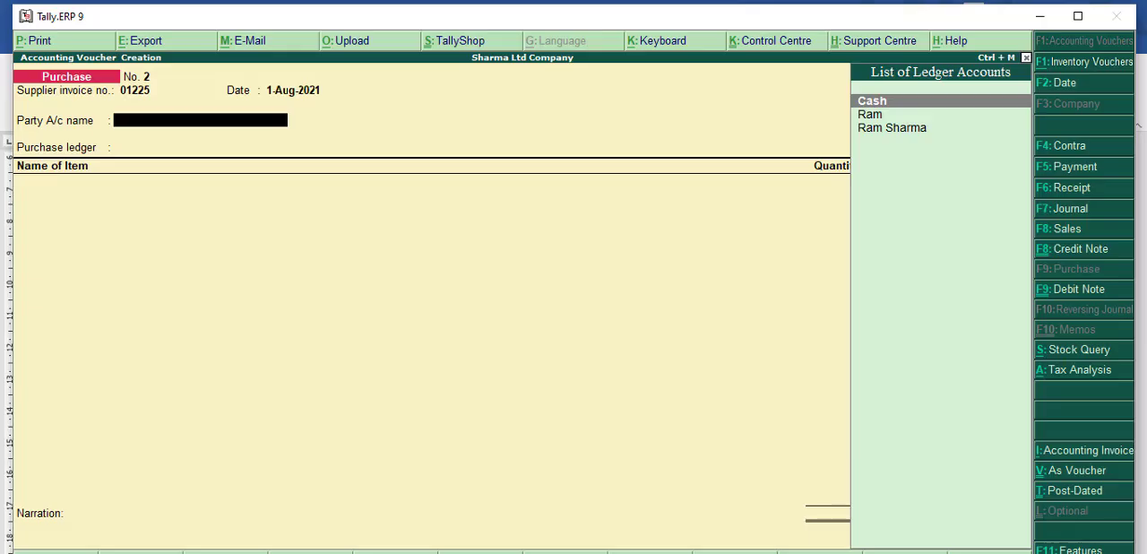
pyautogui.hotkey('alt', 'c')
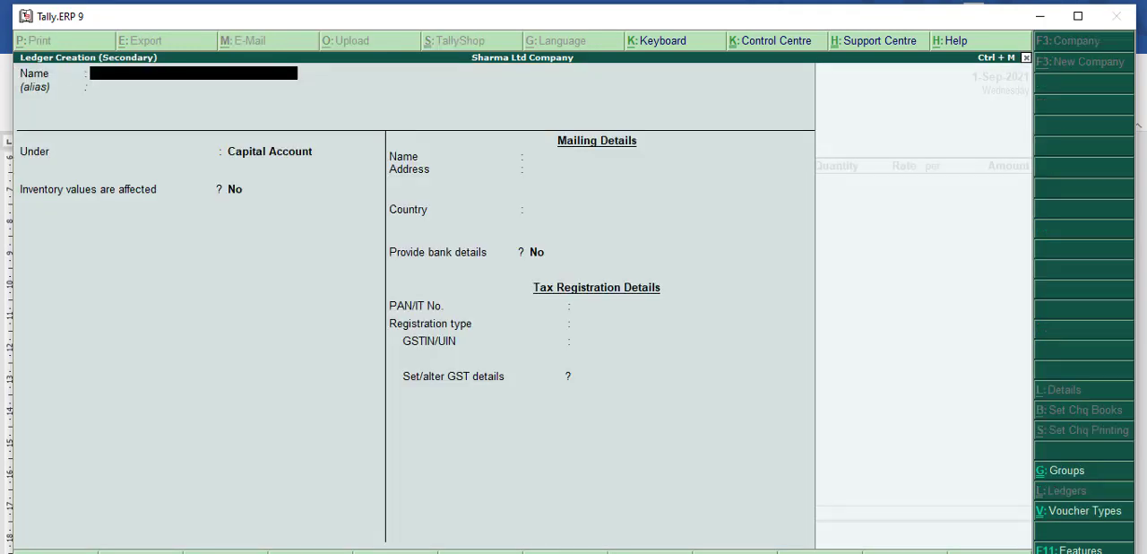
pyautogui.write('Sharma Ltd Company')
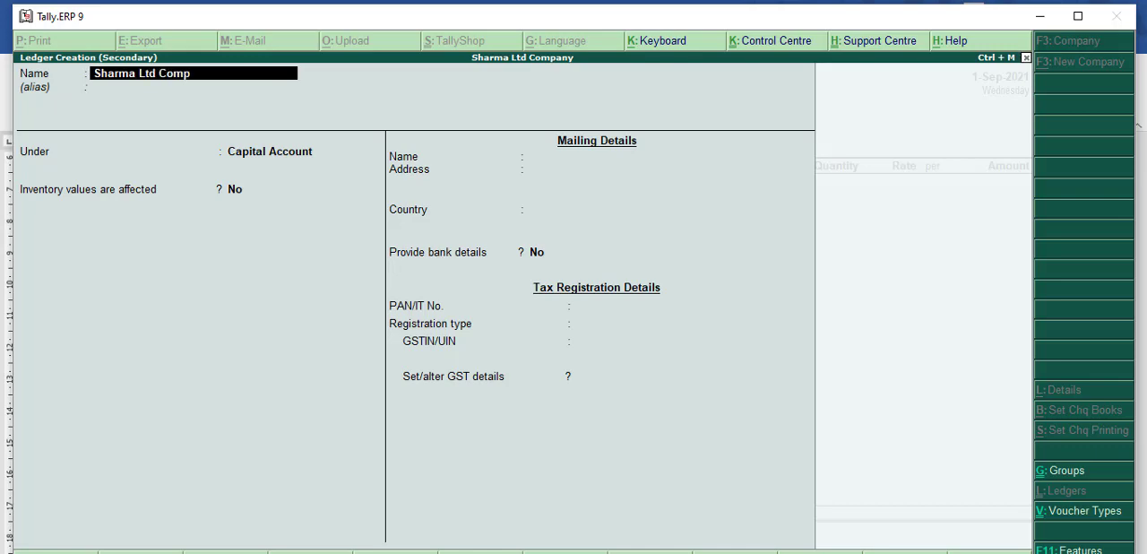
pyautogui.press('Return')
pyautogui.press('Return')
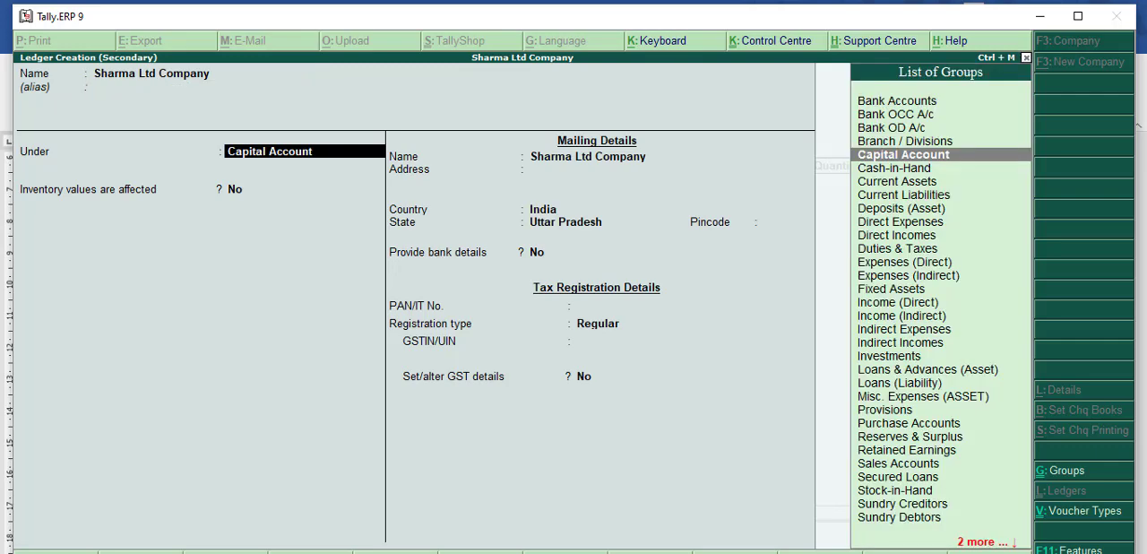
# Step: Place the new party ledger under Sundry Creditors, without bill-by-bill balances or an effect on inventory values
pyautogui.write('S')
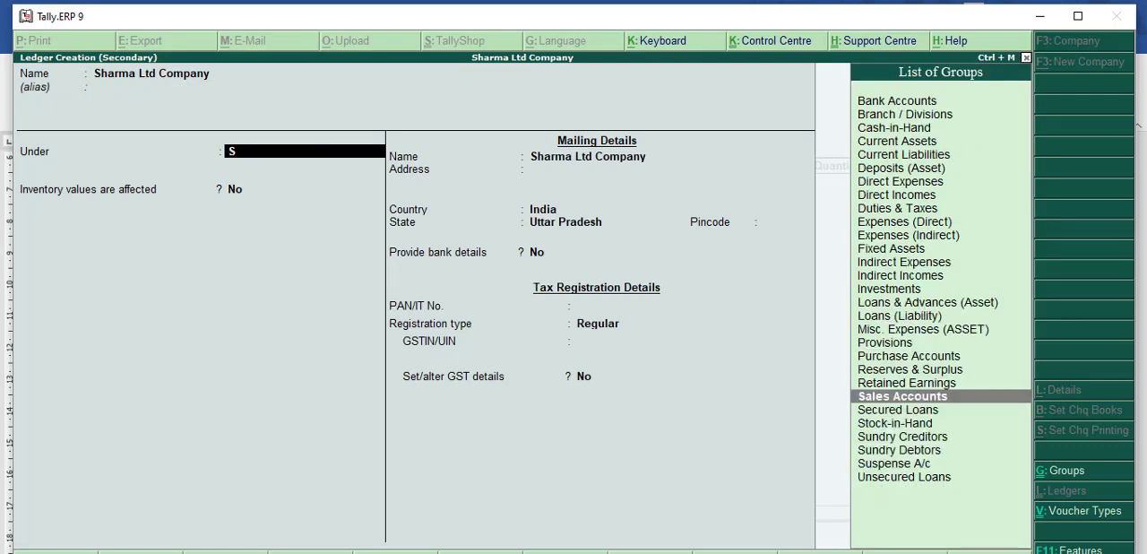
pyautogui.press('Down')
pyautogui.press('Down')
pyautogui.press('Down')
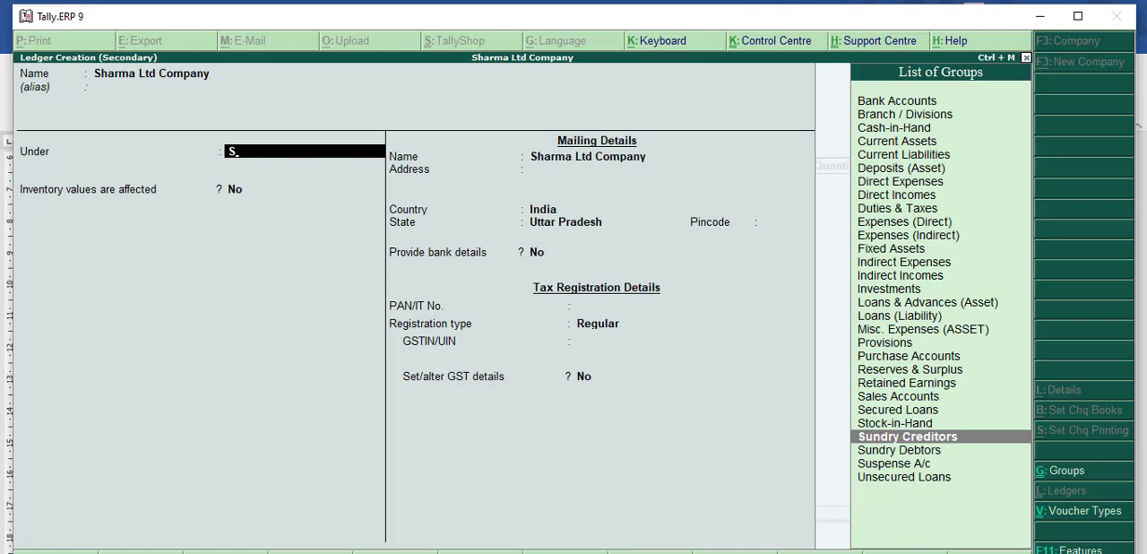
pyautogui.press('Return')
pyautogui.press('Return')
pyautogui.press('Return')
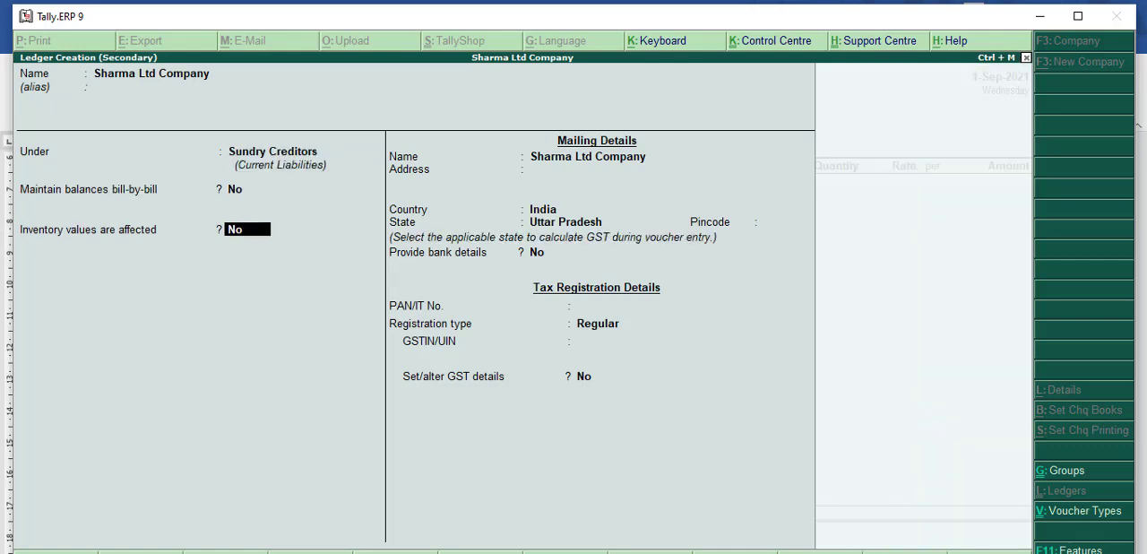
# Step: Enter the supplier's mailing address in the party ledger and keep India as the country
pyautogui.write('A')
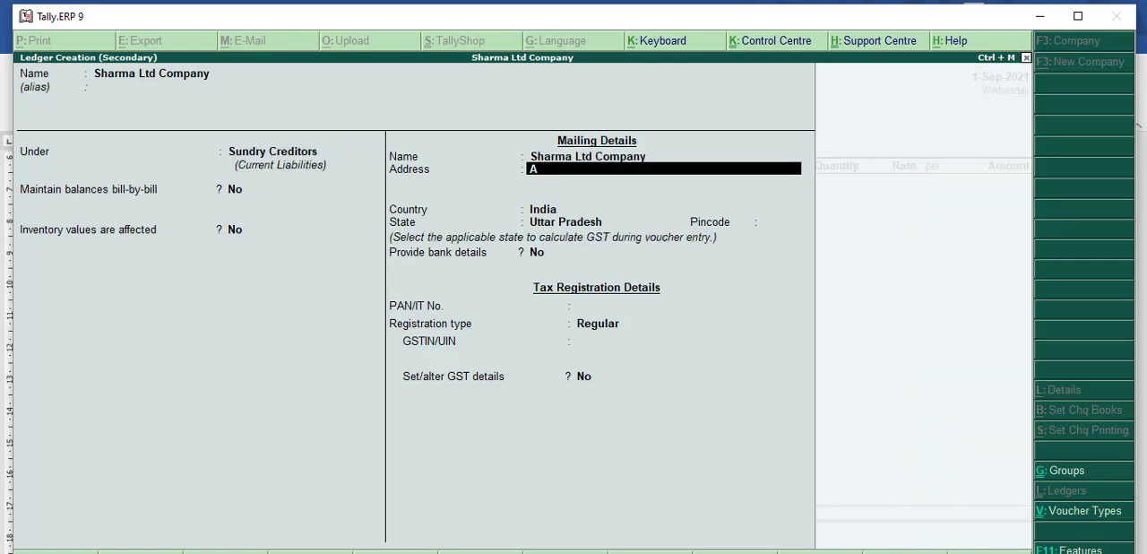
pyautogui.write('zad Nag')
pyautogui.write('ar Delhi')
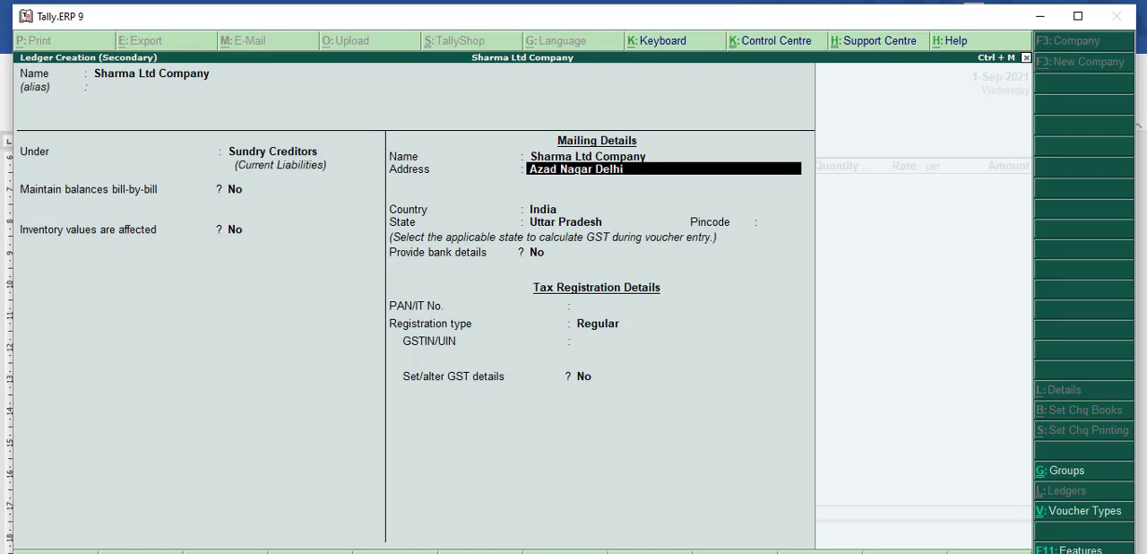
pyautogui.press('Return')
# Step: Keep the state Uttar Pradesh and the Regular registration type, leaving the pincode, bank details and PAN unfilled
pyautogui.press('Return')
pyautogui.press('Return')
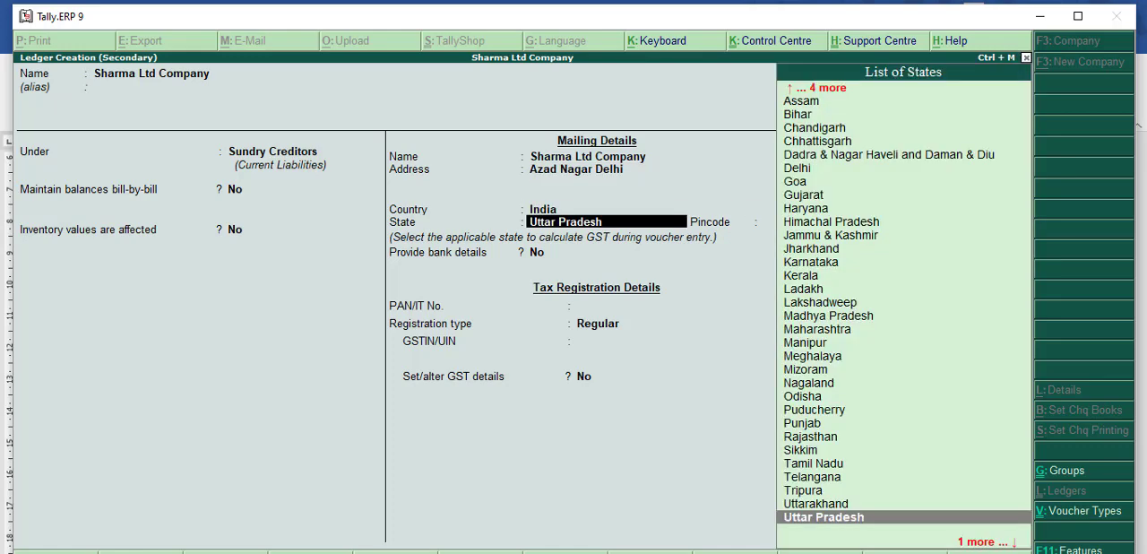
pyautogui.press('Return')
pyautogui.press('Return')
pyautogui.press('Return')
pyautogui.press('Return')
pyautogui.press('Return')
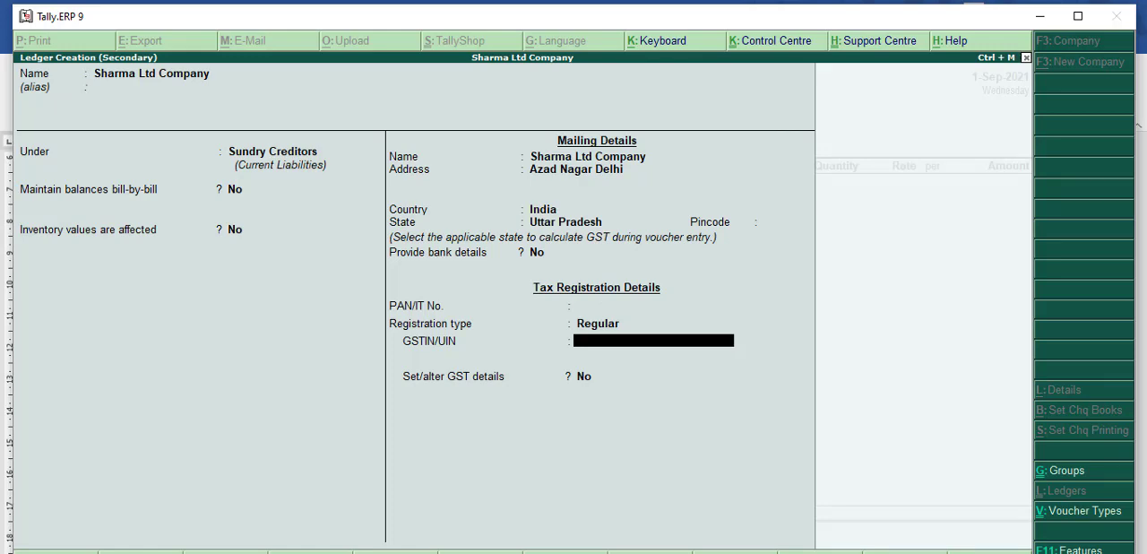
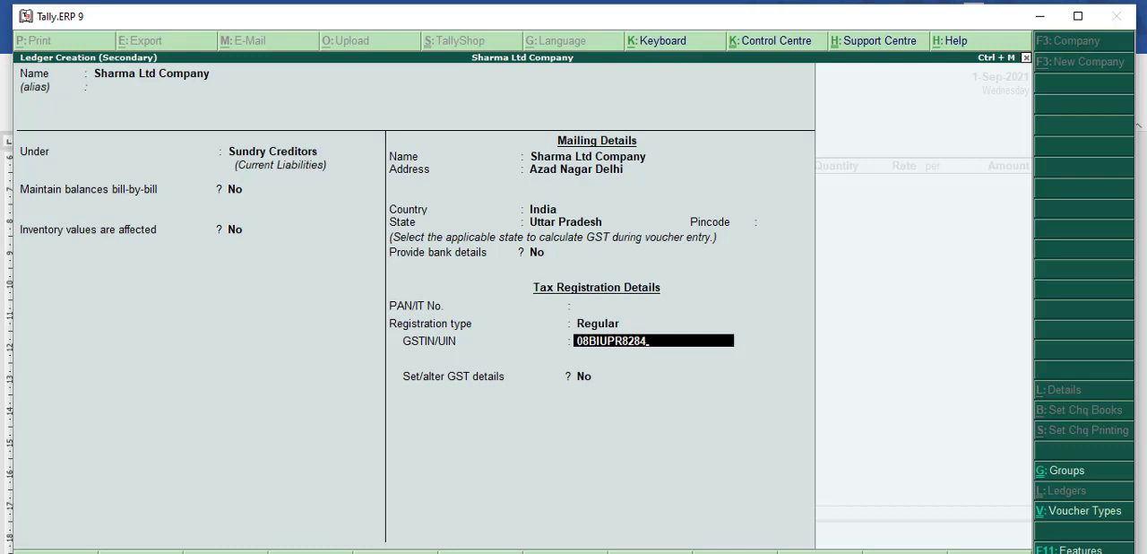
# Step: Enter the supplier's GSTIN, leave the additional GST details off, and save the party ledger
pyautogui.press('Return')
pyautogui.press('Return')
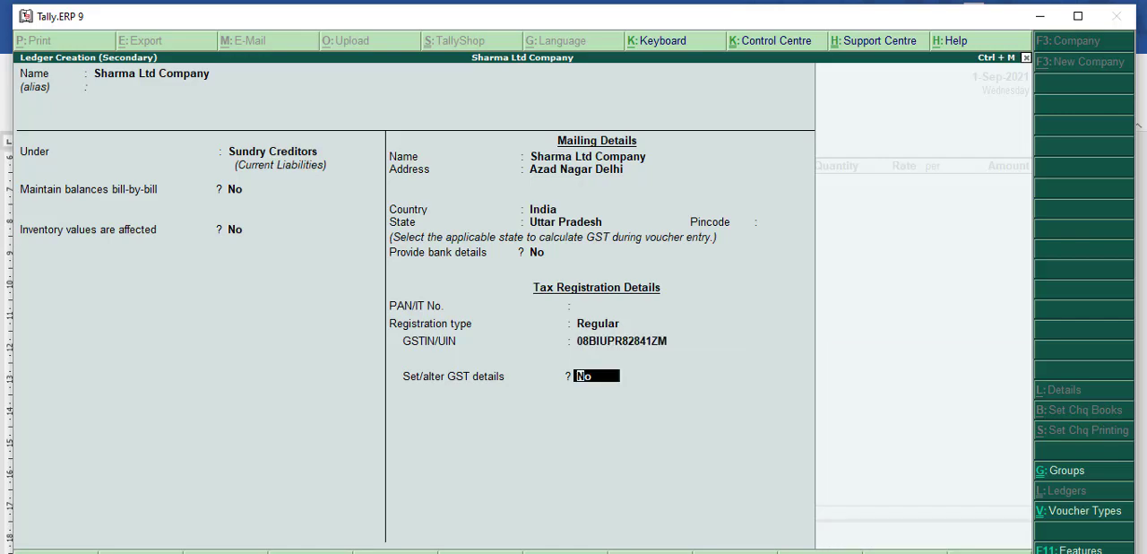
pyautogui.press('Return')
# Step: Try to create a new ledger named Purchase GST for the purchase ledger of the voucher
pyautogui.press('Return')
pyautogui.press('Return')
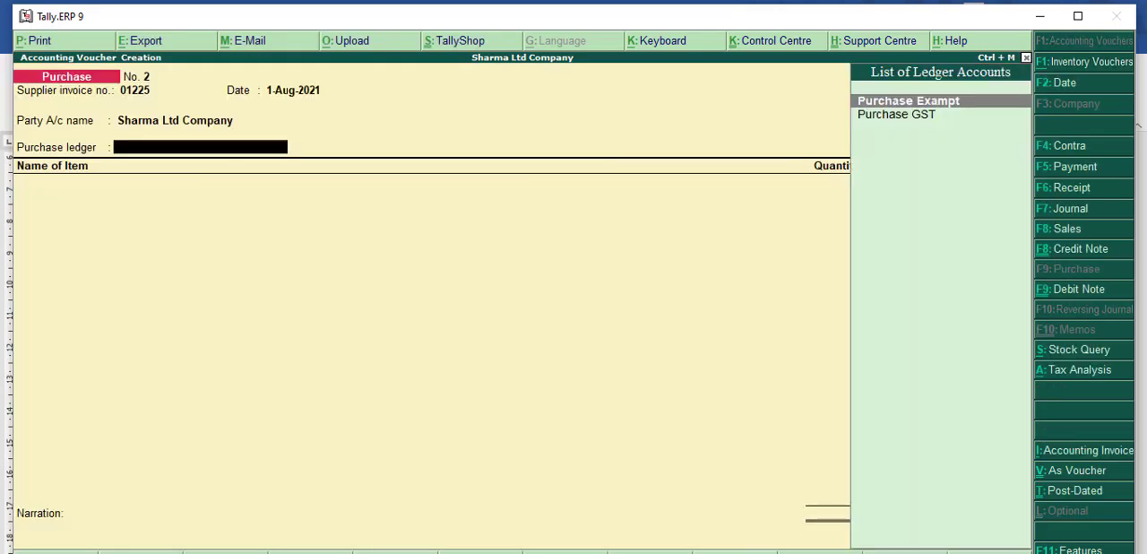
pyautogui.press('Return')
pyautogui.press('Escape')
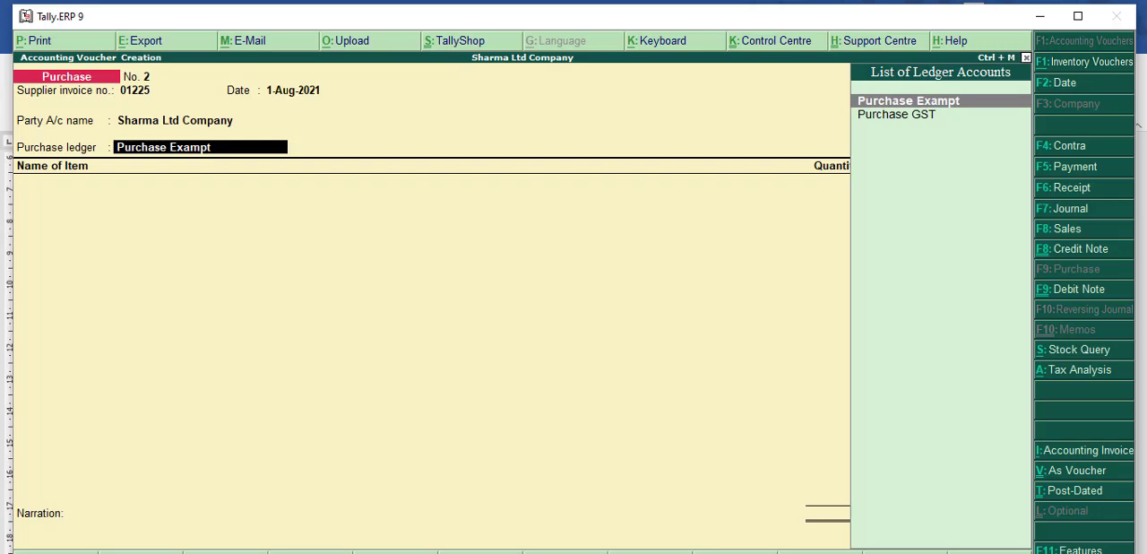
pyautogui.hotkey('alt', 'c')
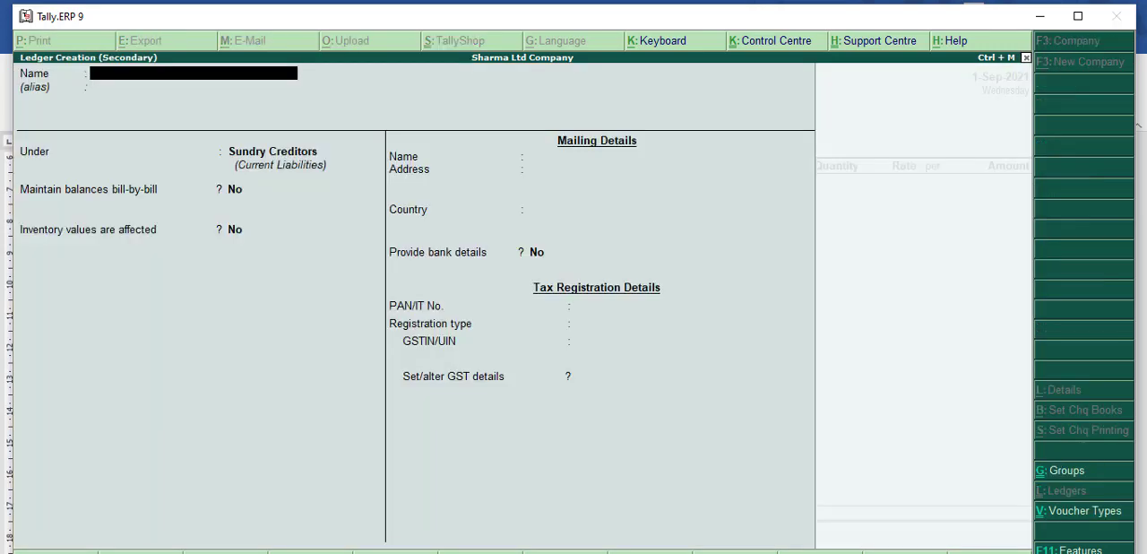
pyautogui.write('Purchase GS')
pyautogui.press('Return')
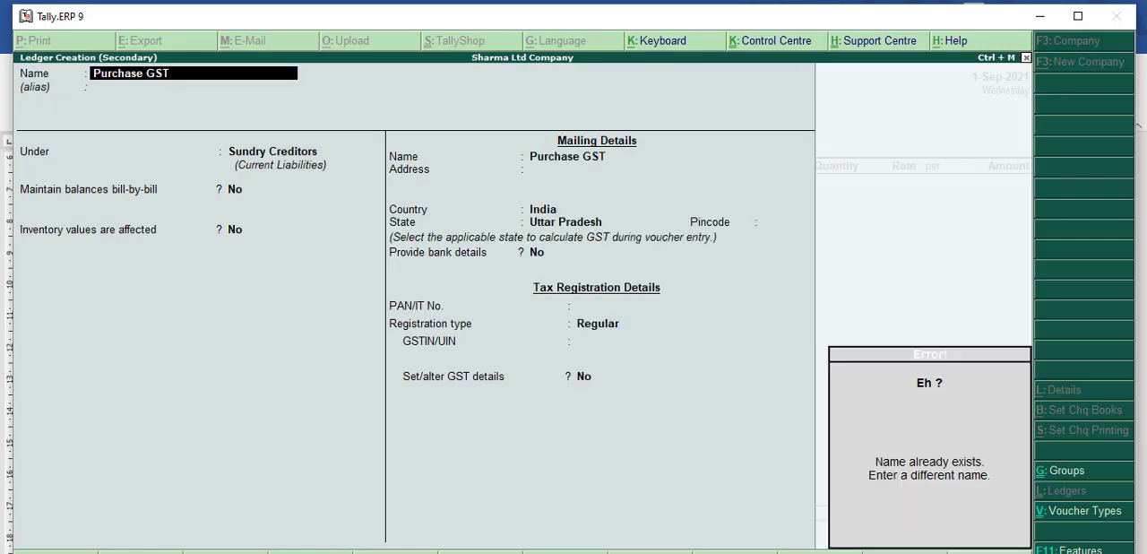
pyautogui.press('Escape')
pyautogui.press('Escape')
# Step: Keep Sharma Ltd Company as the party, choose Purchase GST as the purchase ledger, and accept the default tax classification
pyautogui.press('Return')
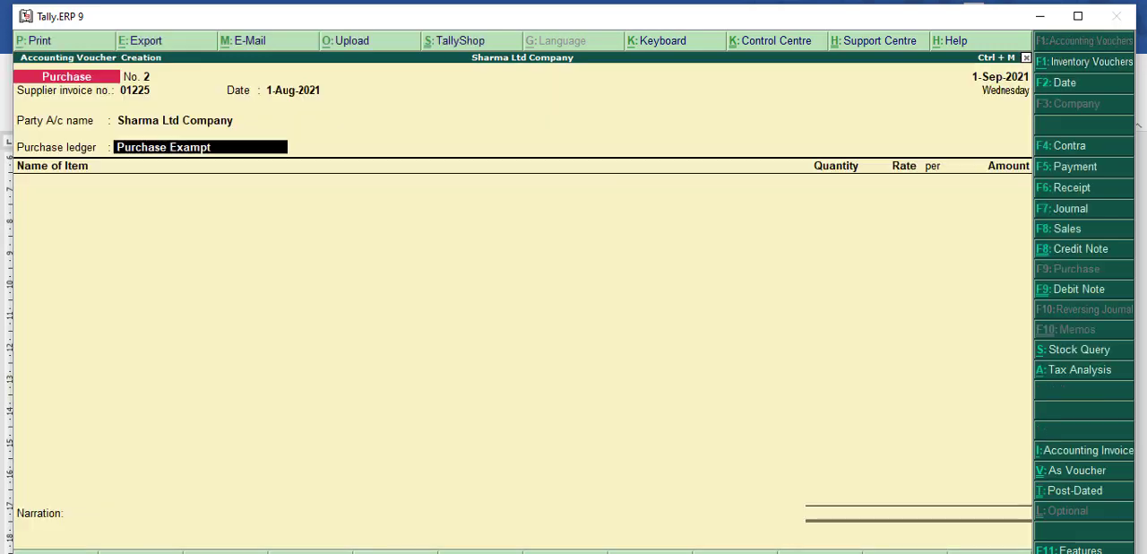
pyautogui.press('BackSpace')
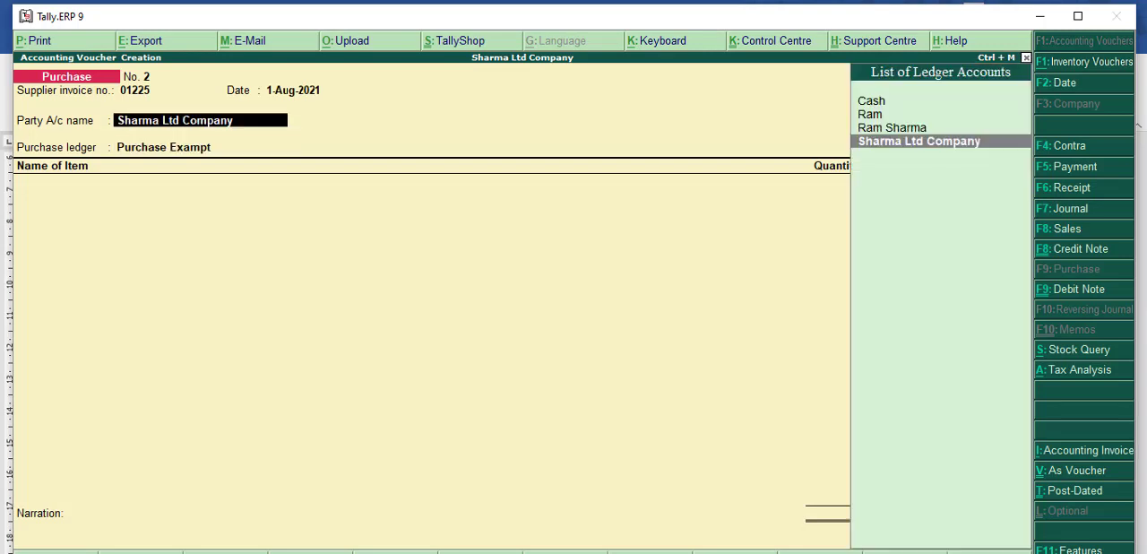
pyautogui.press('Return')
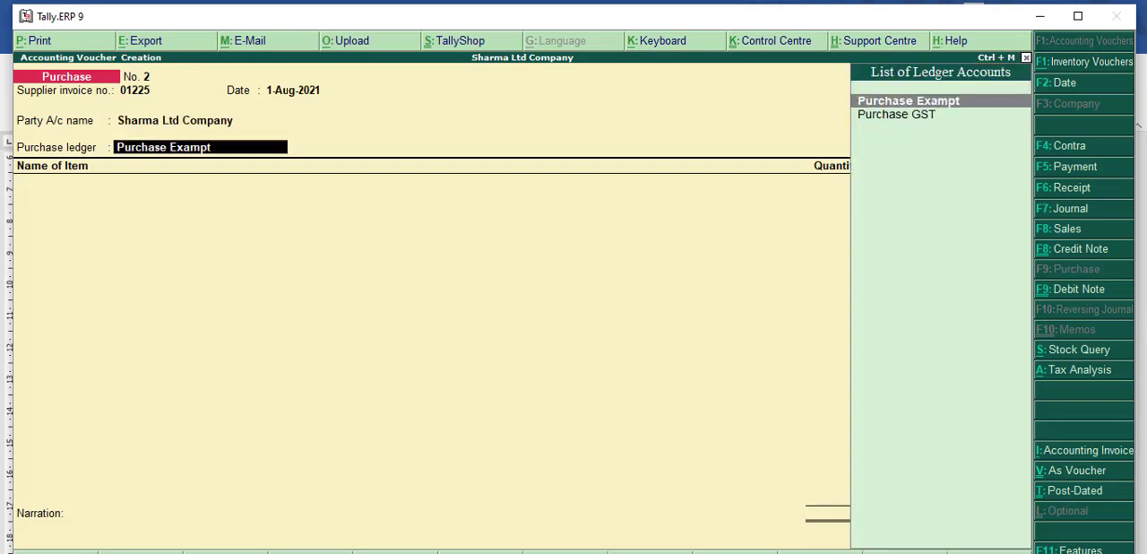
pyautogui.press('Down')
pyautogui.press('Return')
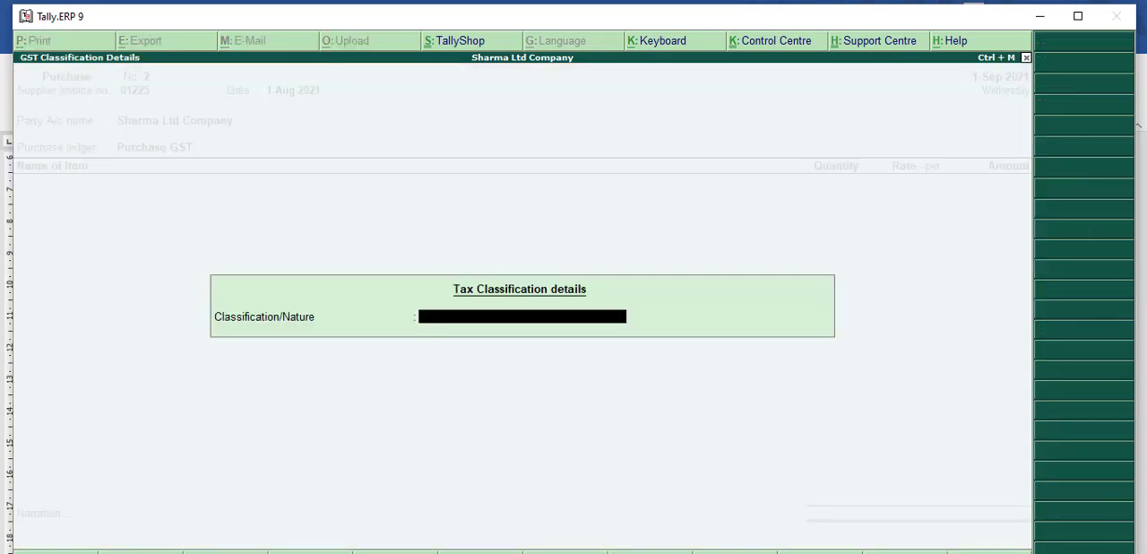
pyautogui.press('Return')
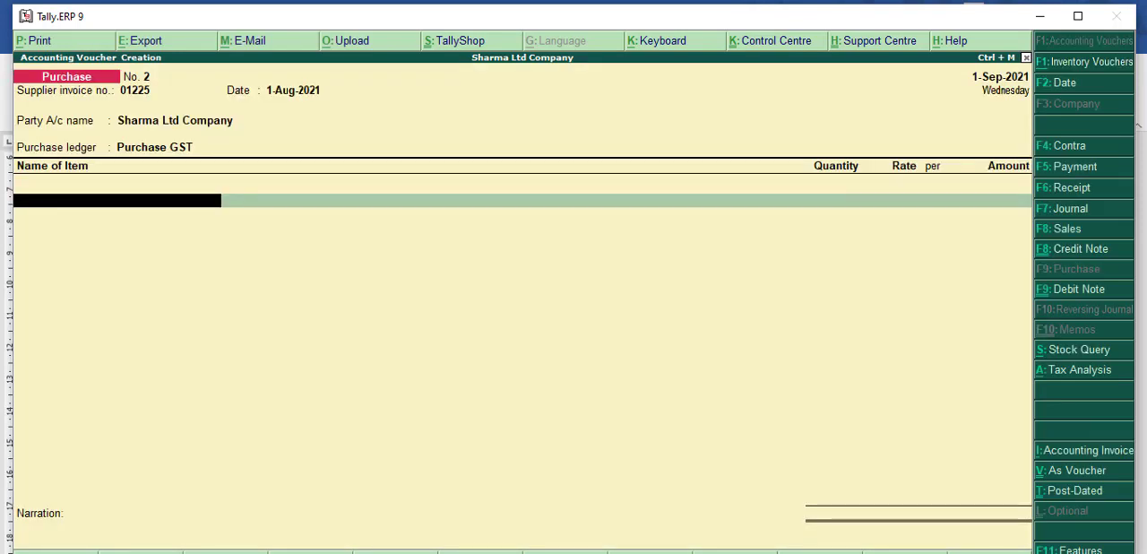
# Step: Check the first item in the Word invoice and start a new stock item named Boat Earphone, without an alias, in Tally.ERP 9
pyautogui.hotkey('alt', 'c')
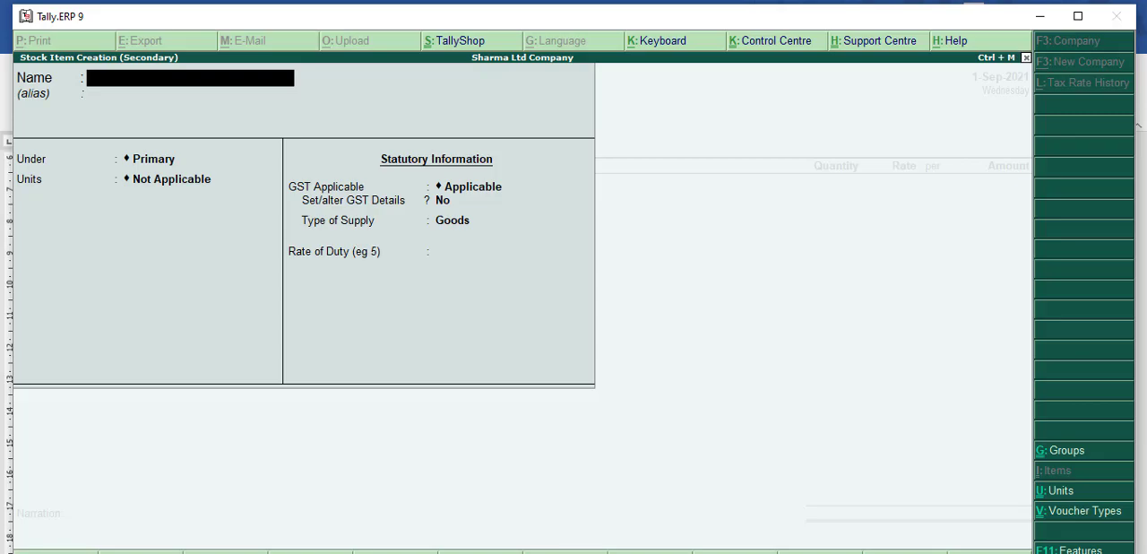
pyautogui.hotkey('alt', 'Tab')
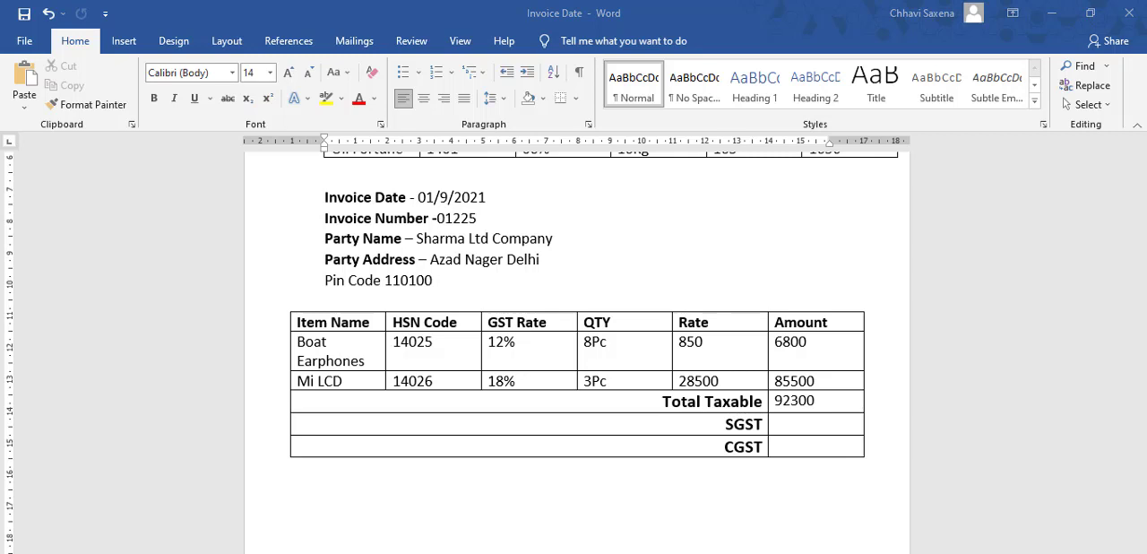
pyautogui.hotkey('alt', 'Tab')
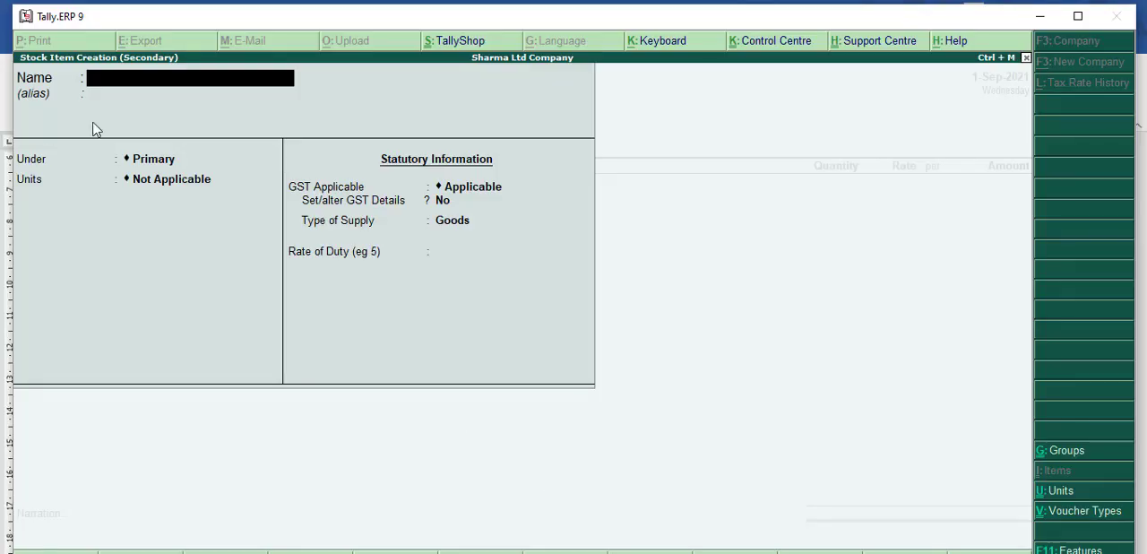
pyautogui.write('Boat')
pyautogui.press('Return')
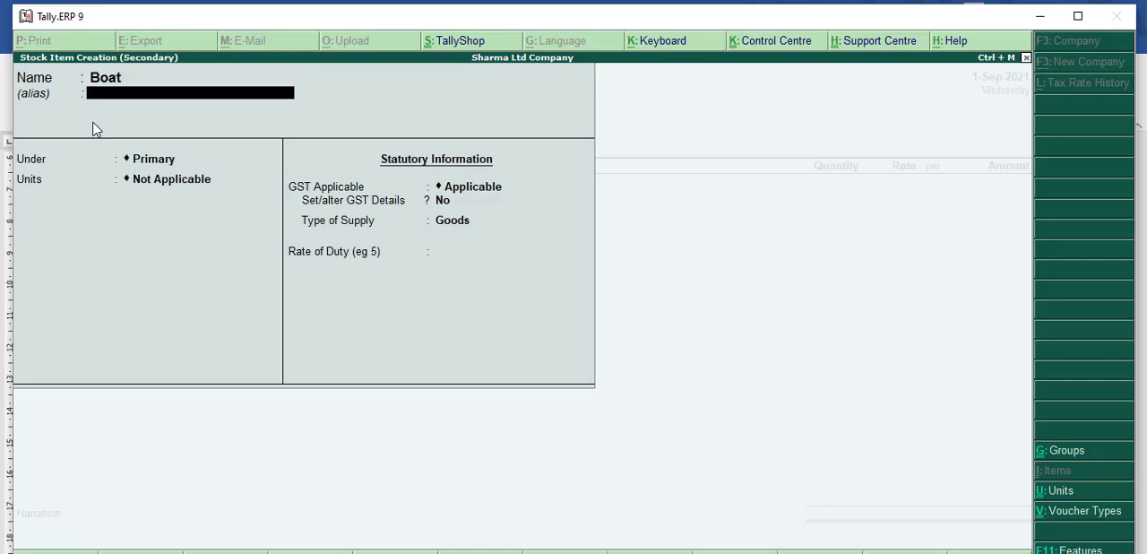
pyautogui.press('BackSpace')
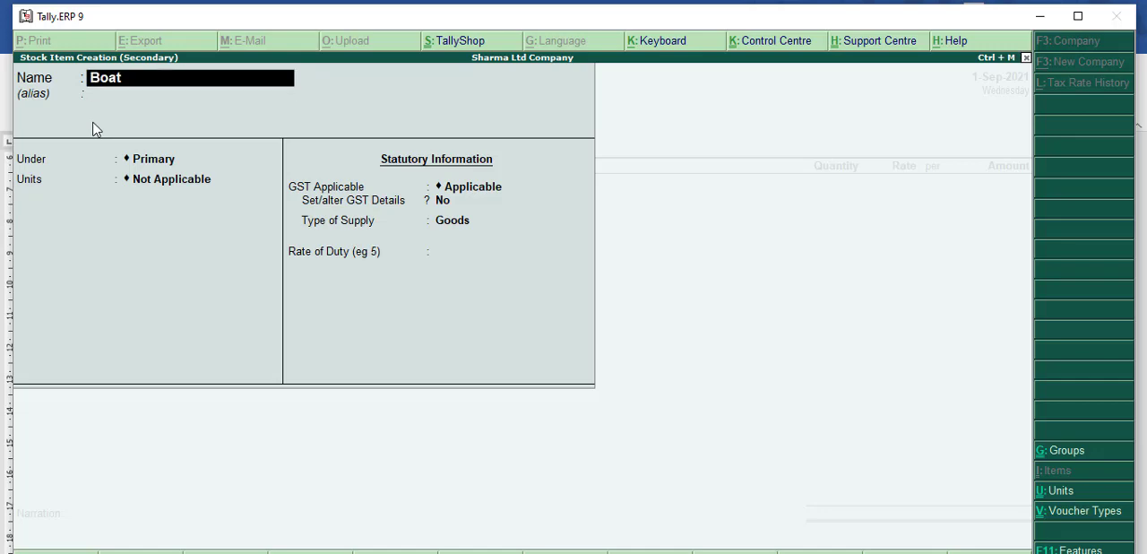
pyautogui.write('E')
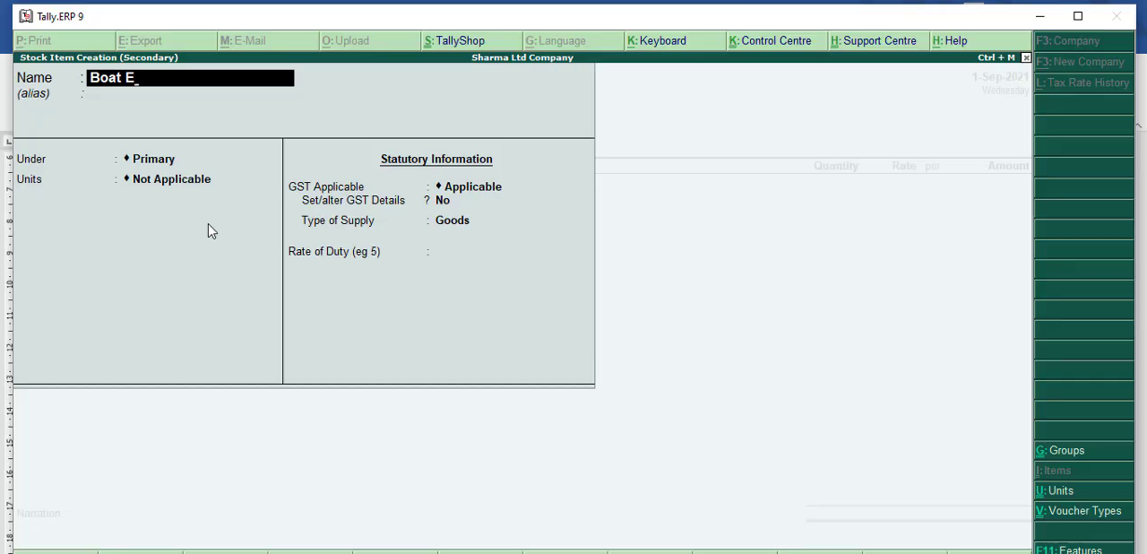
pyautogui.write('arphone')
pyautogui.press('Return')
pyautogui.press('Return')
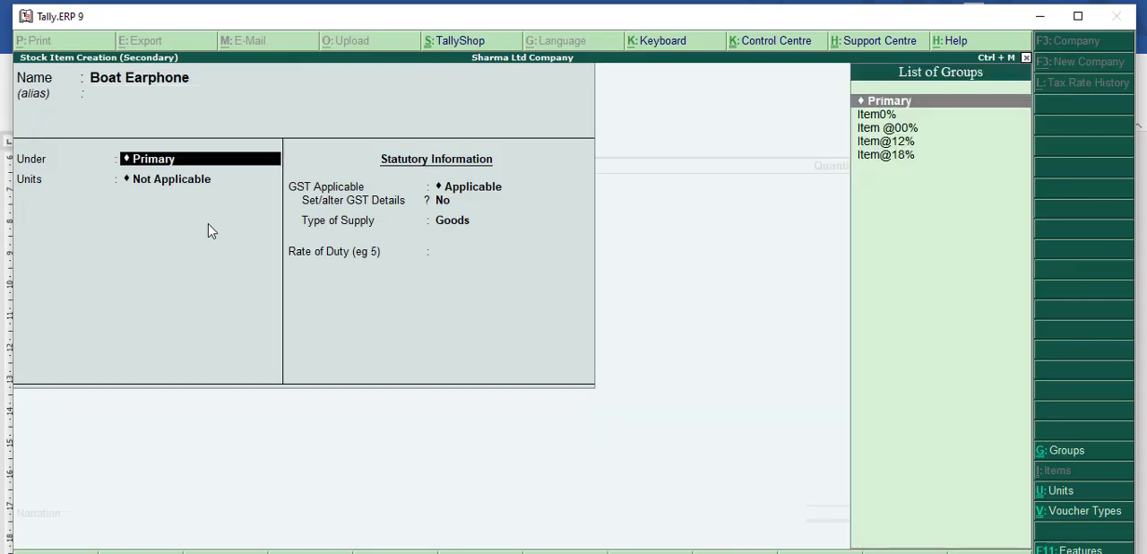
# Step: Start a new stock group for the Boat Earphone item and enter Item@12% as its name
pyautogui.hotkey('alt', 'c')
pyautogui.write('I')
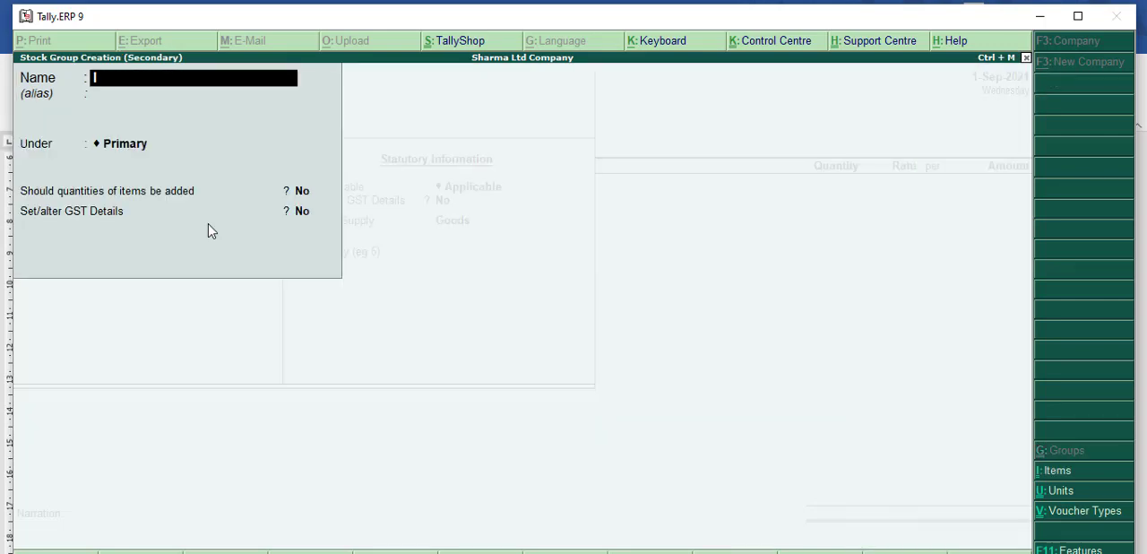
pyautogui.write('tem@12%')
pyautogui.press('Return')
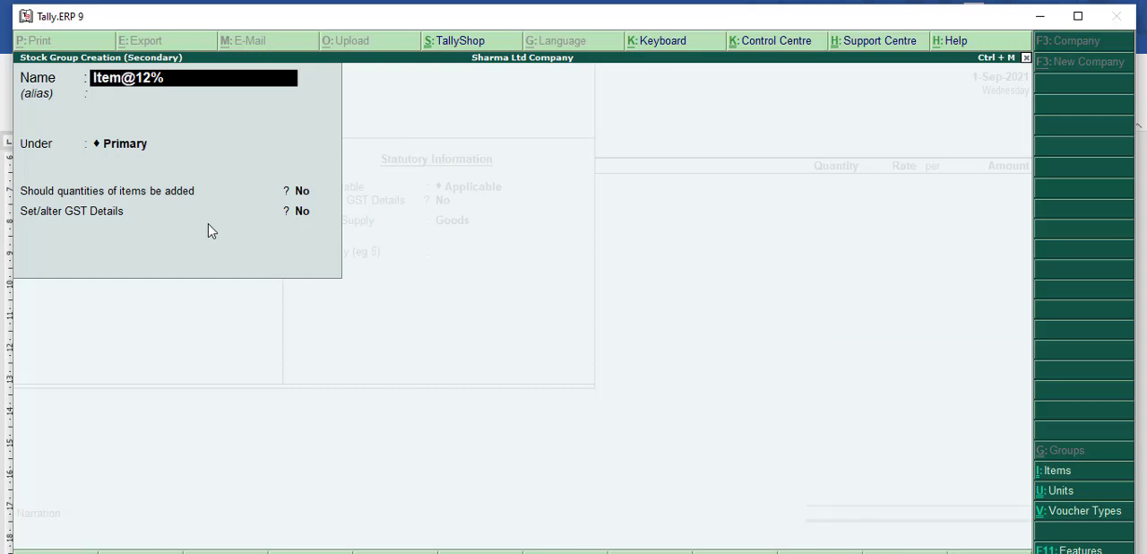
pyautogui.press('BackSpace')
pyautogui.press('BackSpace')
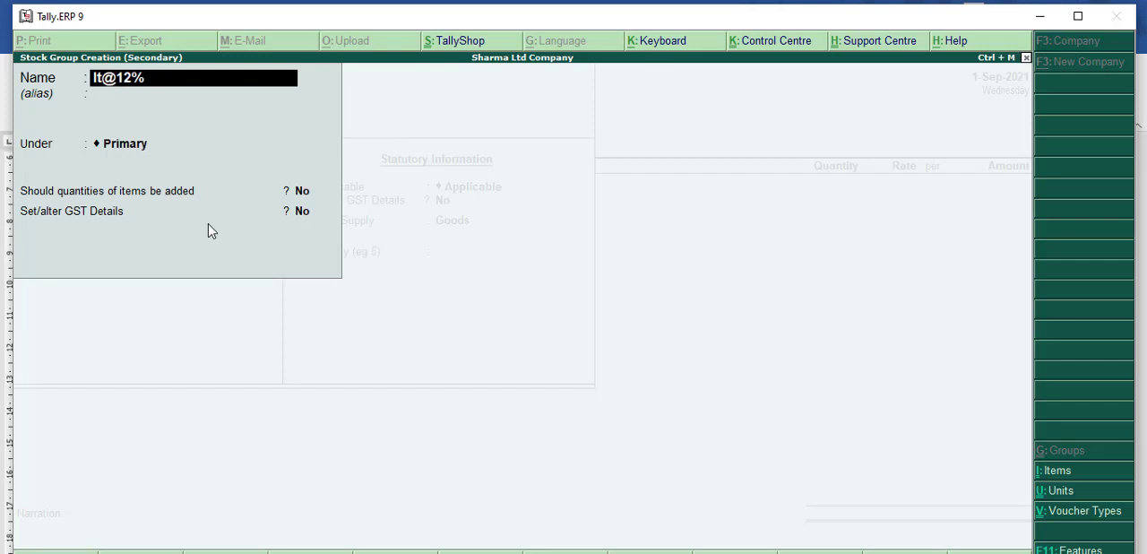
pyautogui.press('BackSpace')
pyautogui.press('BackSpace')
pyautogui.press('Return')
pyautogui.press('Return')
pyautogui.press('Return')
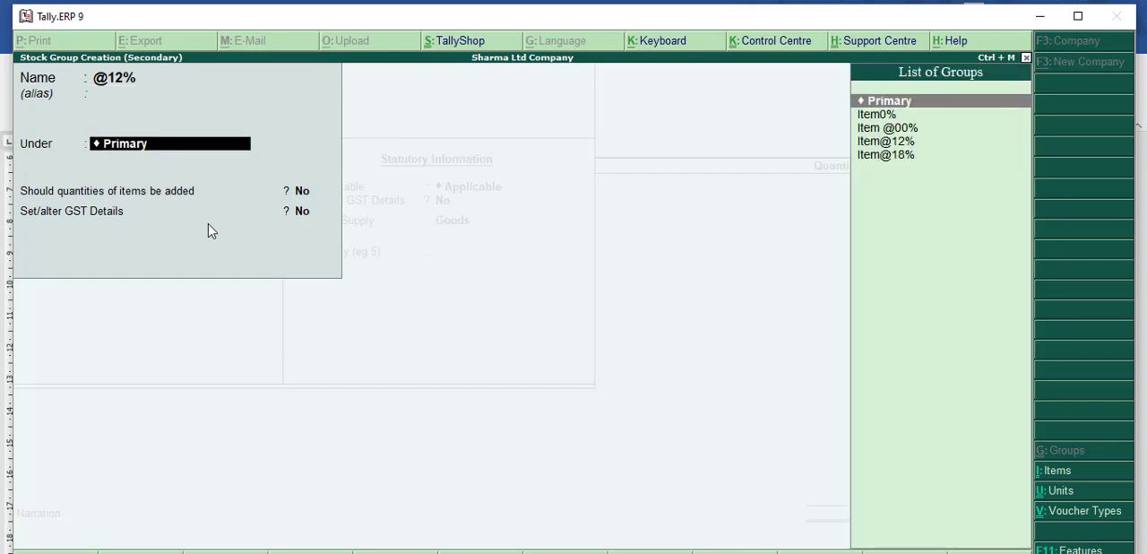
pyautogui.press('Return')
pyautogui.press('Return')
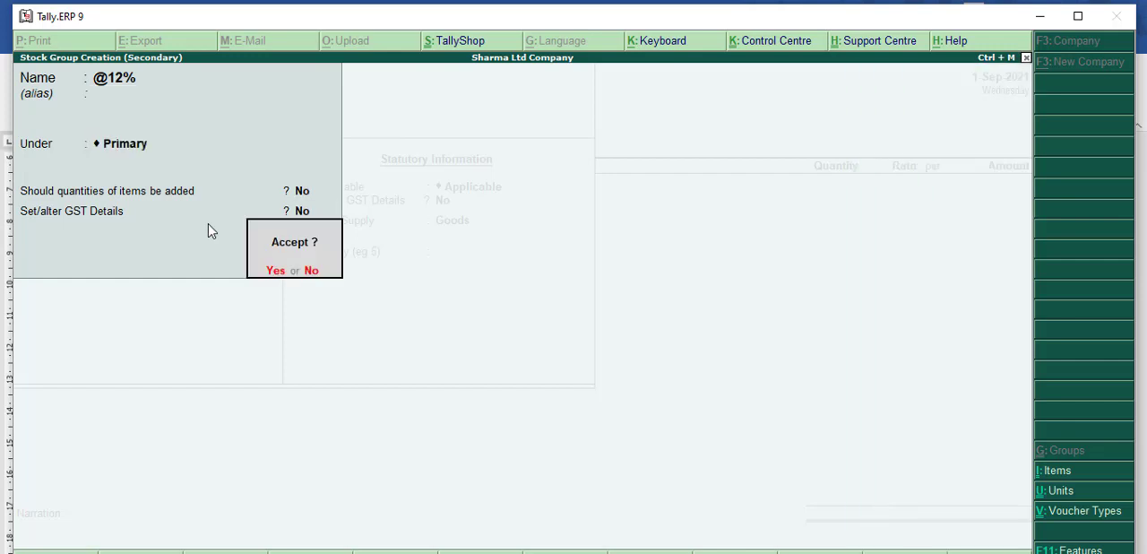
pyautogui.press('Return')
# Step: Set the Boat Earphone item's unit to pc, with alternate units not applicable
pyautogui.press('Down')
pyautogui.press('Down')
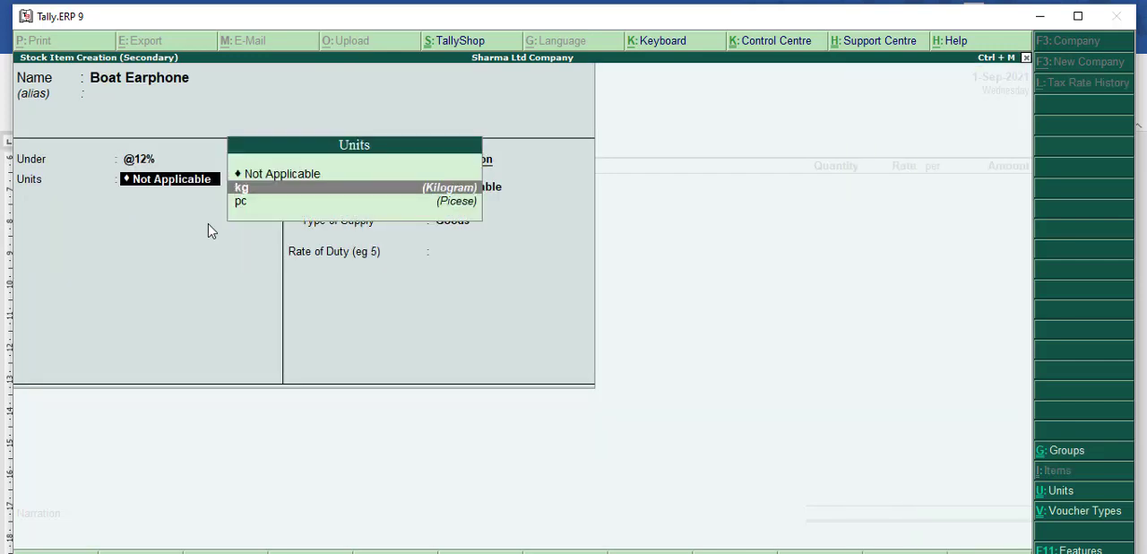
pyautogui.press('Return')
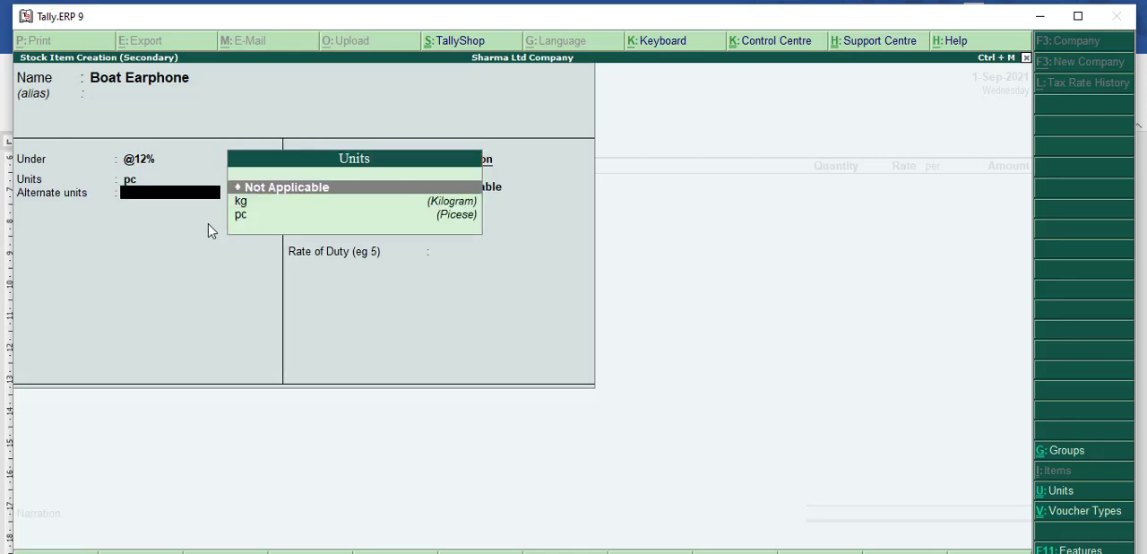
pyautogui.press('Return')
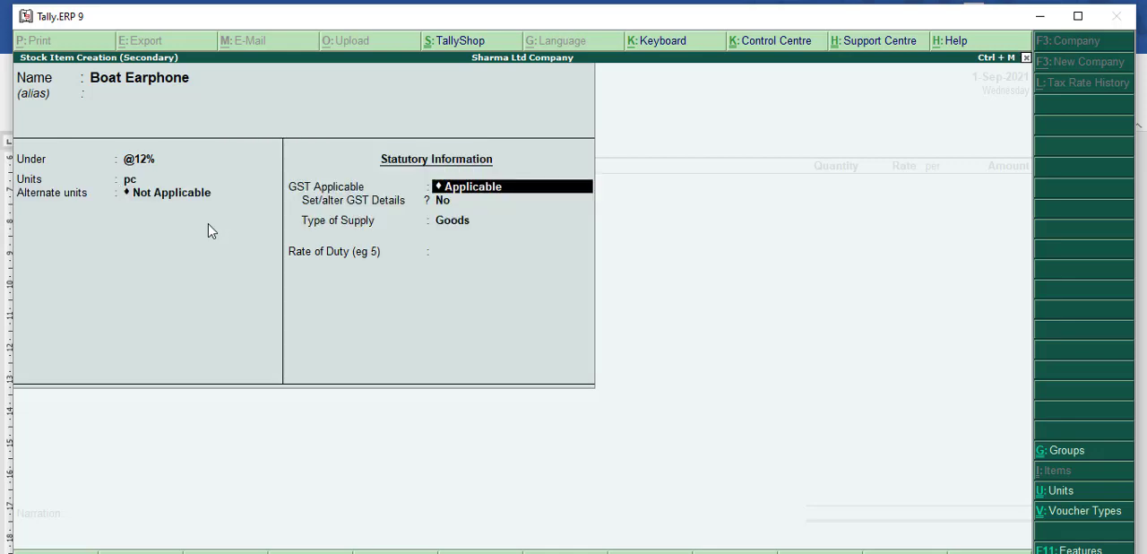
# Step: Enable setting GST details for the Boat Earphone item, with calculation type On Value and taxability Taxable
pyautogui.press('Return')
pyautogui.write('yes')
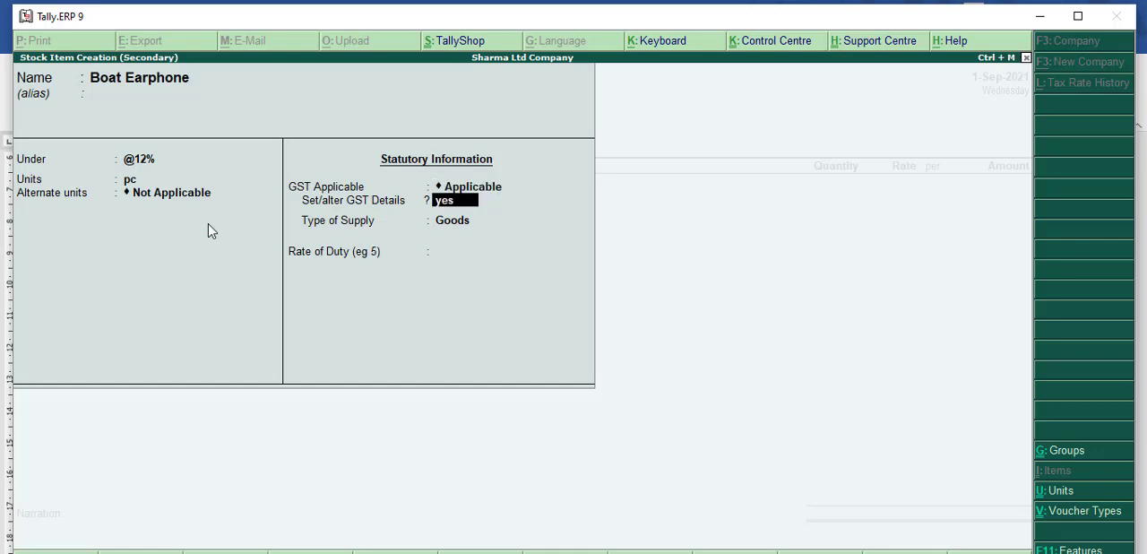
pyautogui.press('Return')
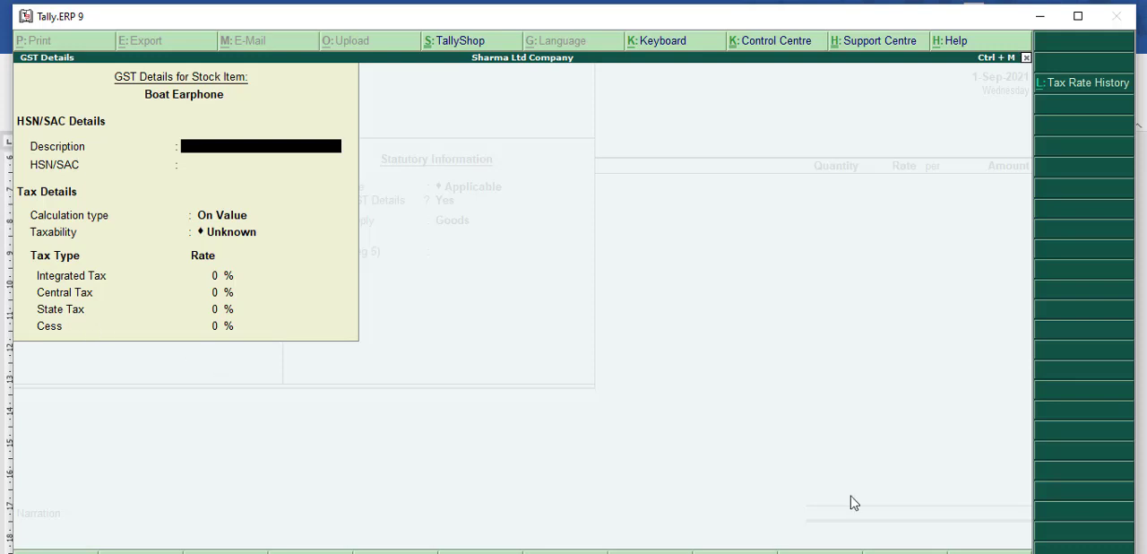
pyautogui.press('Return')
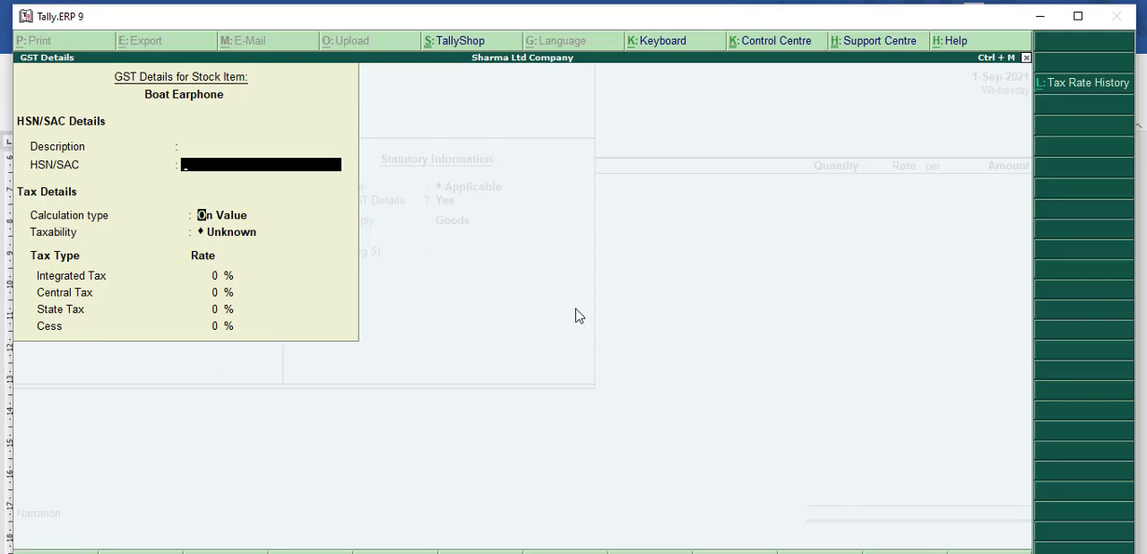
pyautogui.press('Return')
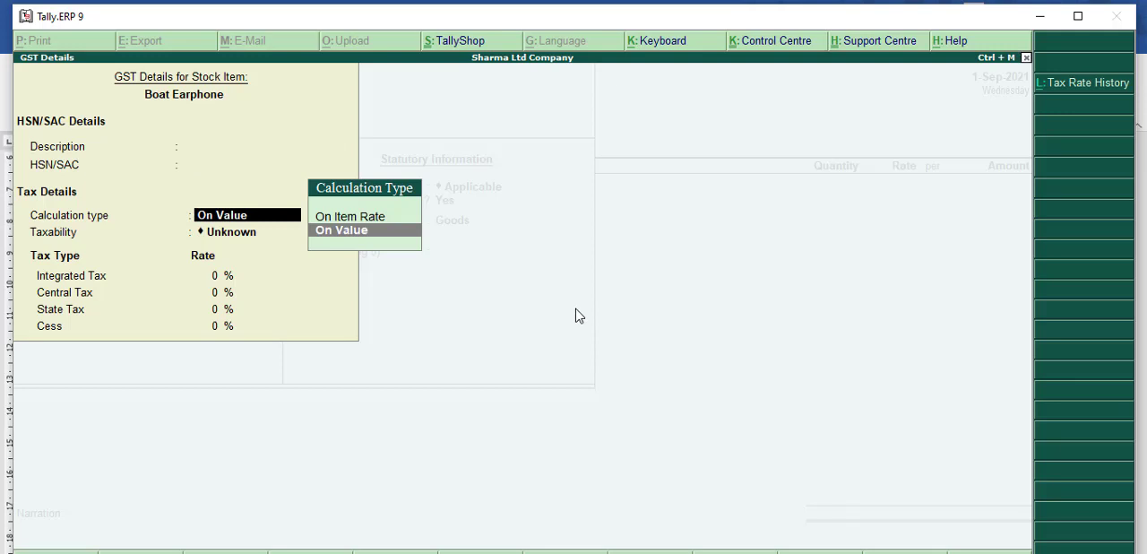
pyautogui.press('Return')
pyautogui.press('Down')
pyautogui.press('Down')
pyautogui.press('Down')
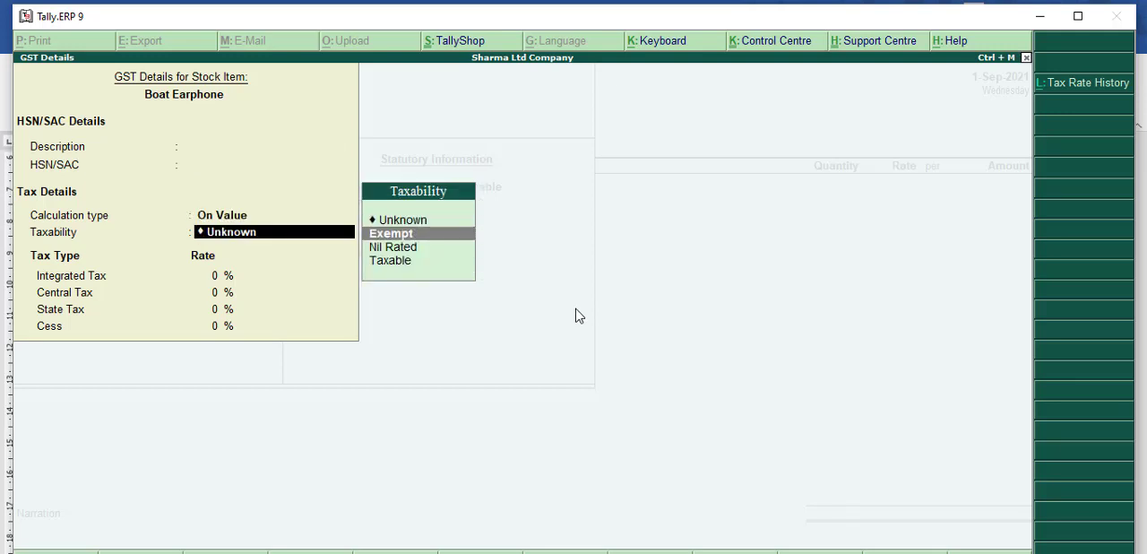
pyautogui.press('Return')
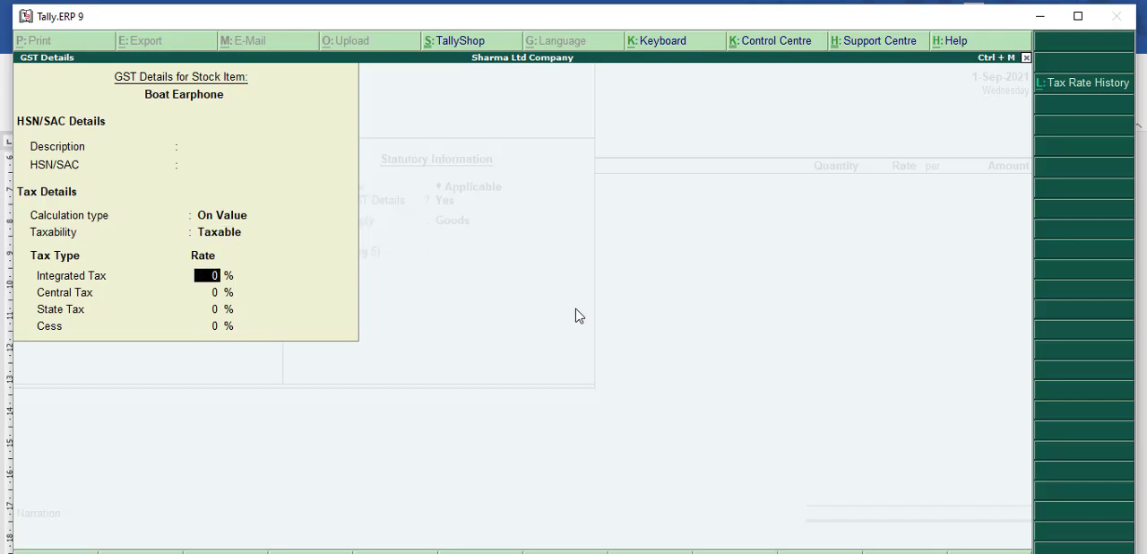
# Step: Set the Boat Earphone's integrated tax rate to 12%, keeping the derived 6% central and 6% state tax rates
pyautogui.write('12')
pyautogui.press('Return')
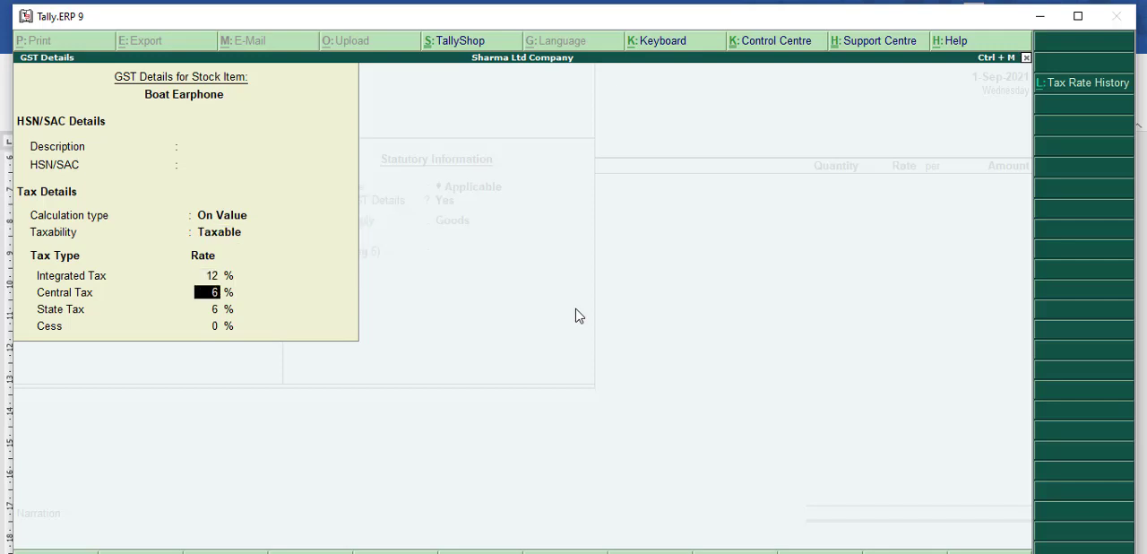
pyautogui.press('Return')
pyautogui.press('Return')
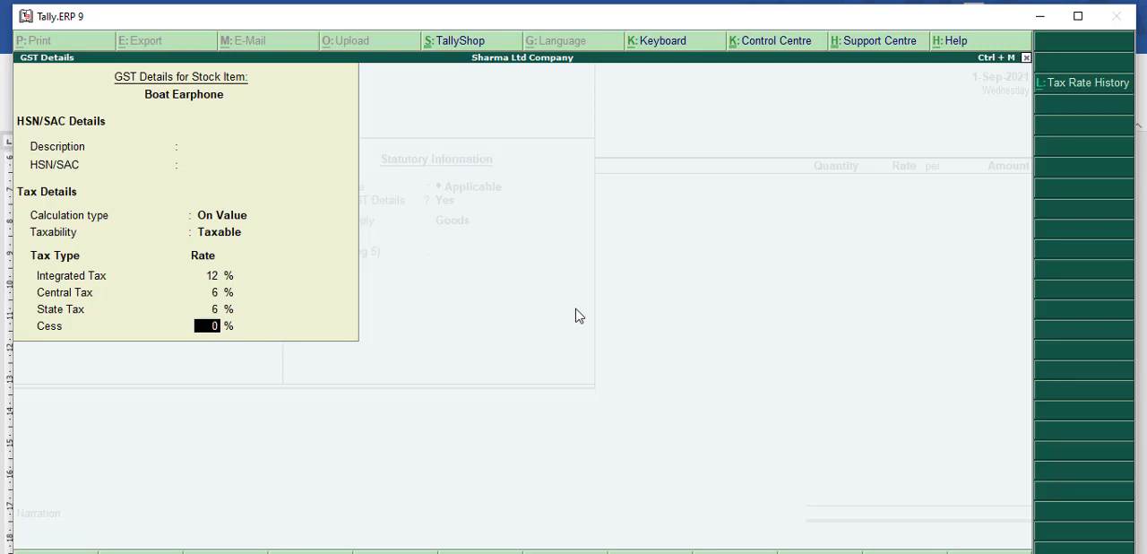
# Step: Go back and enter HSN/SAC code 14025 for the Boat Earphone, then accept its GST details
pyautogui.press('Up')
pyautogui.press('Up')
pyautogui.press('Up')
pyautogui.press('Up')
pyautogui.press('Up')
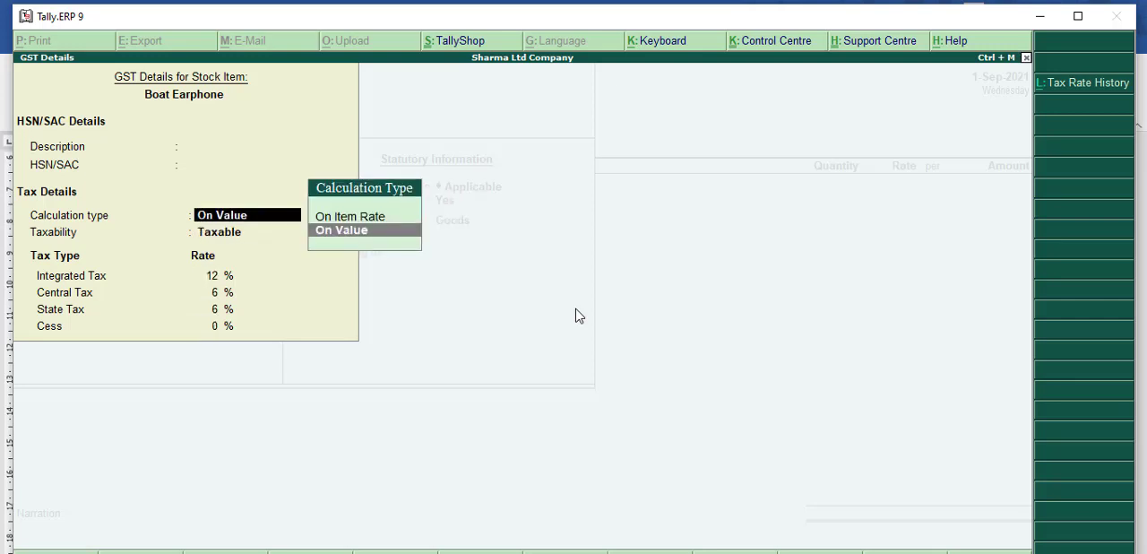
pyautogui.press('Up')
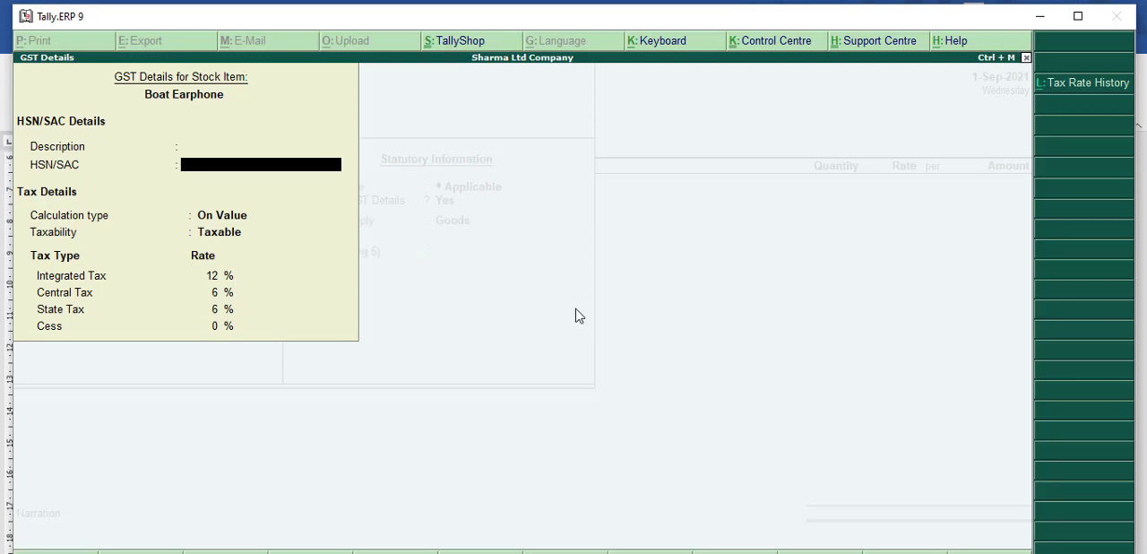
pyautogui.write('14025')
pyautogui.press('Return')
pyautogui.press('Return')
pyautogui.press('Return')
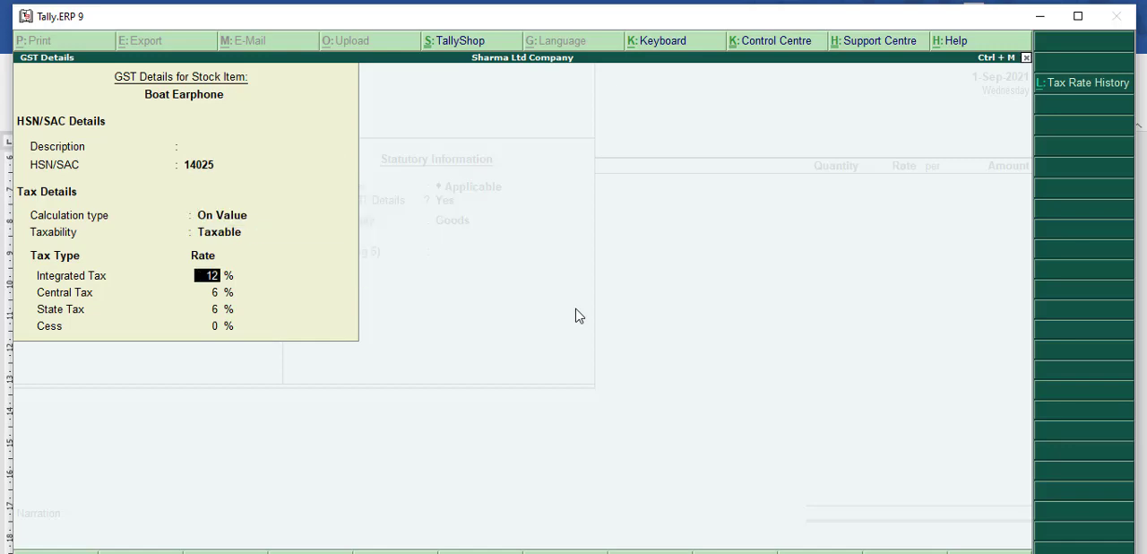
pyautogui.press('Return')
pyautogui.press('Return')
pyautogui.press('Return')
# Step: Save the Boat Earphone item with Goods as its type of supply and no rate of duty entered
pyautogui.press('Return')
pyautogui.press('Return')
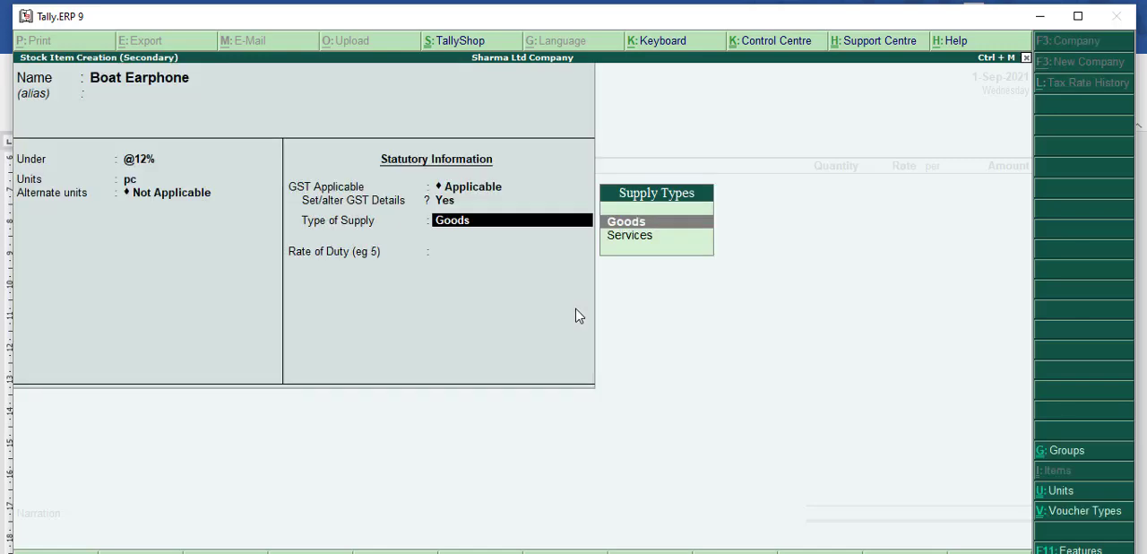
pyautogui.press('Return')
pyautogui.press('Return')
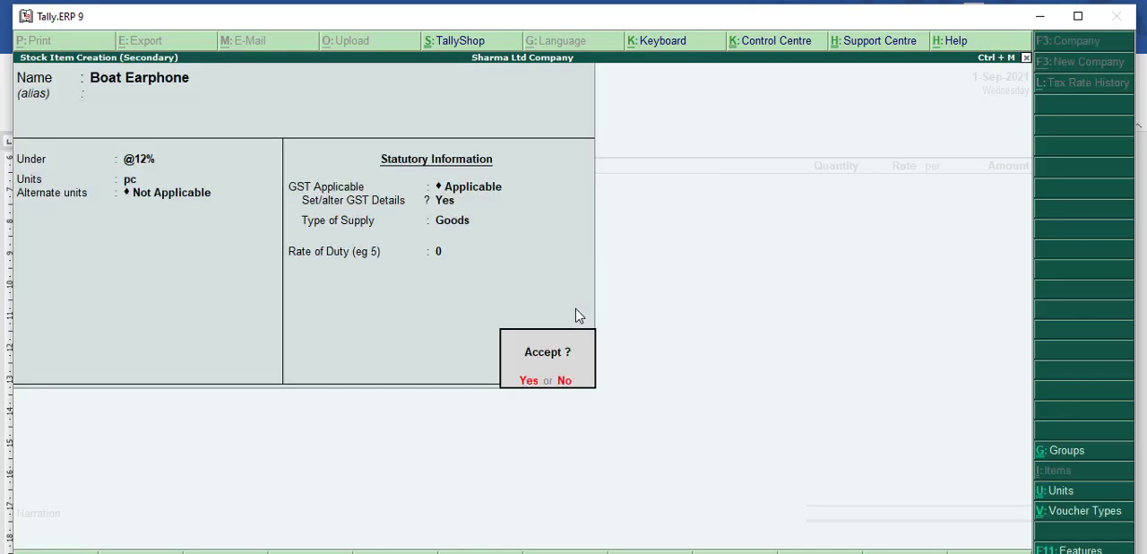
pyautogui.press('Return')
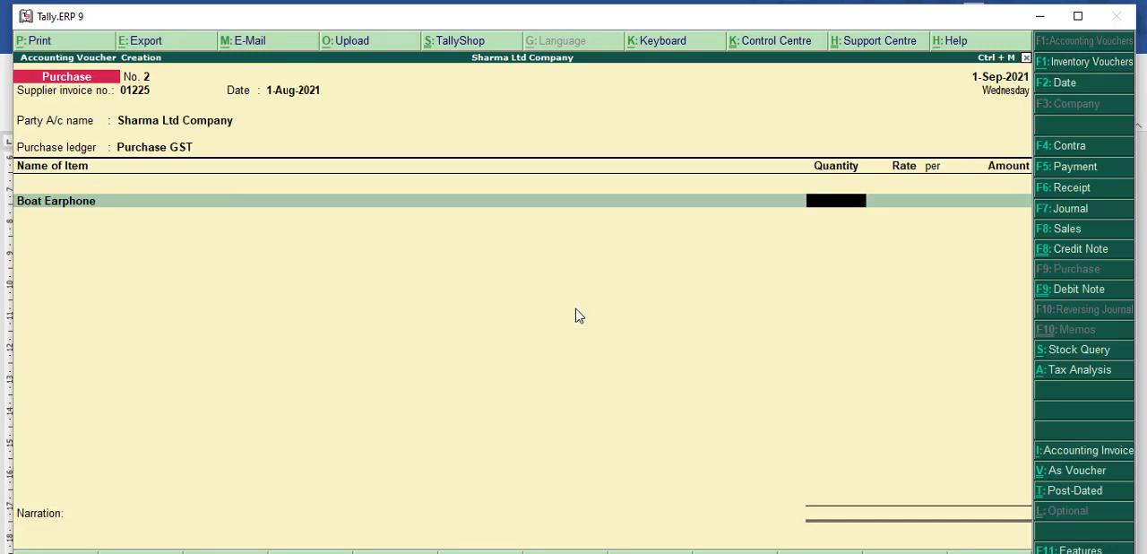
# Step: Enter 8 pc of Boat Earphone at a rate of 850 per pc in the purchase voucher and accept the amount
pyautogui.write('3')
pyautogui.press('BackSpace')
pyautogui.write('8')
pyautogui.press('Return')
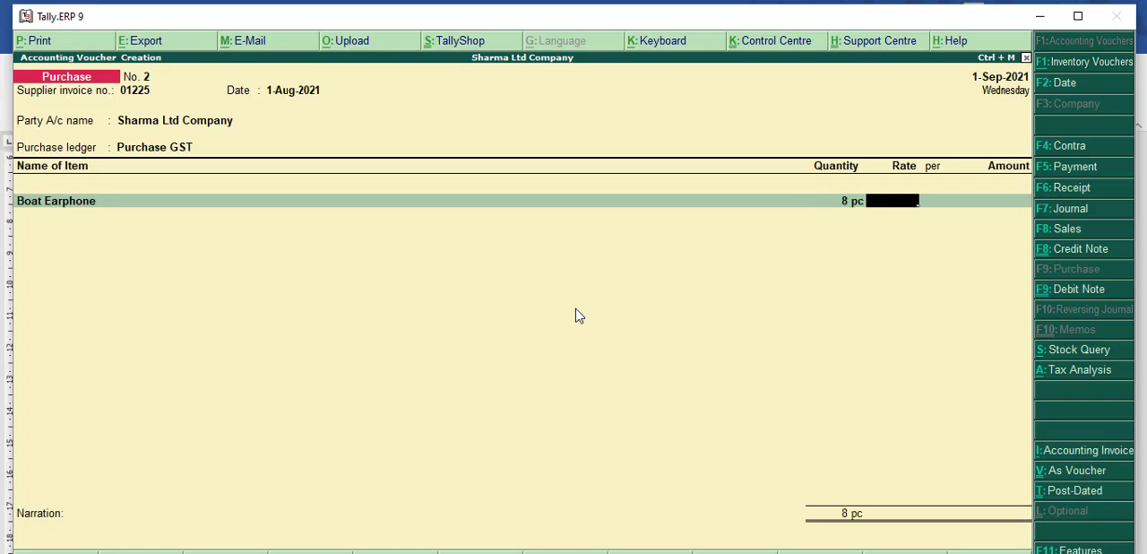
pyautogui.write('850')
pyautogui.press('Return')
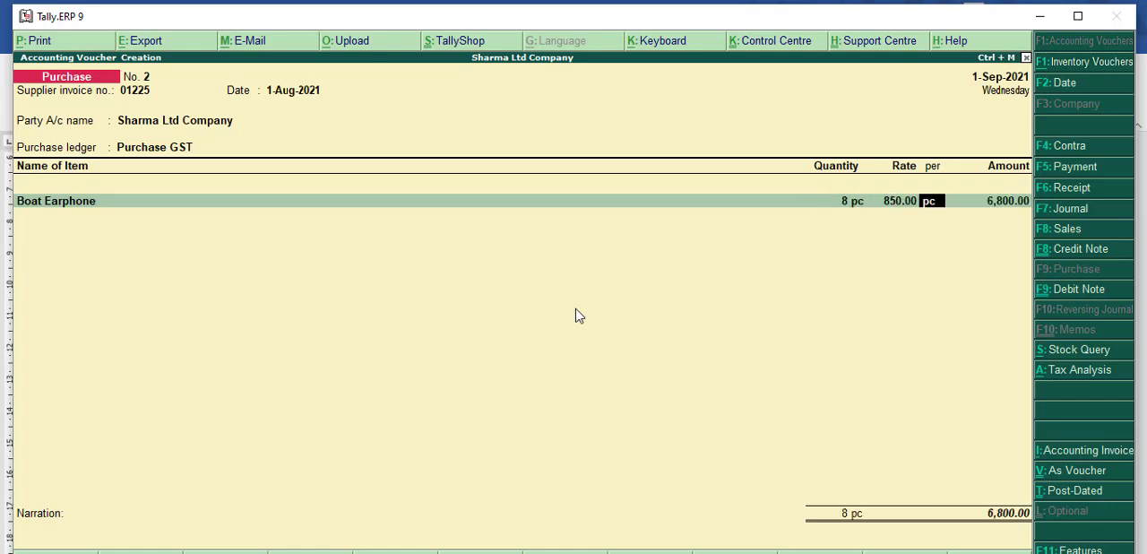
pyautogui.press('Return')
pyautogui.press('Return')
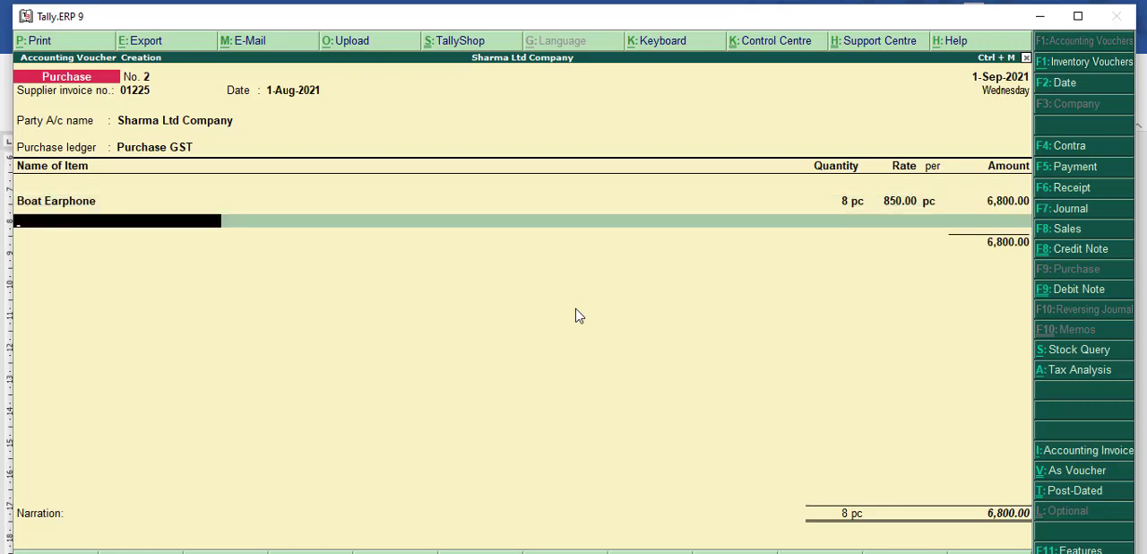
# Step: Start a second stock item from the voucher's next line, named Mi LCD, without an alias
pyautogui.hotkey('alt', 'c')
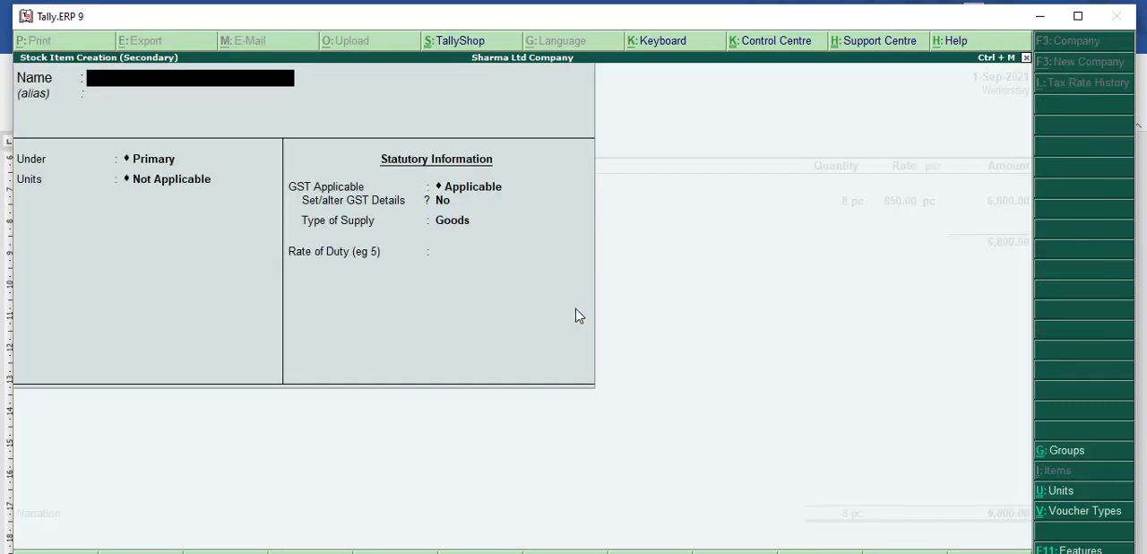
pyautogui.write('Mi LCD')
pyautogui.press('Return')
pyautogui.press('Return')
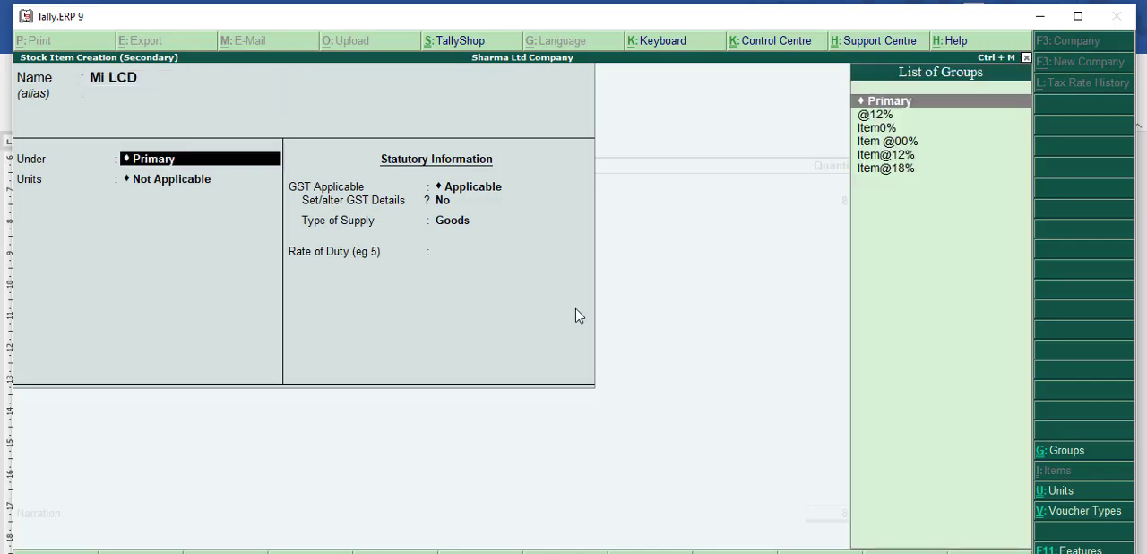
# Step: Place Mi LCD under the Item@18% group and set its unit to pc, with alternate units not applicable
pyautogui.press('Down')
pyautogui.press('Down')
pyautogui.press('Down')
pyautogui.press('Down')
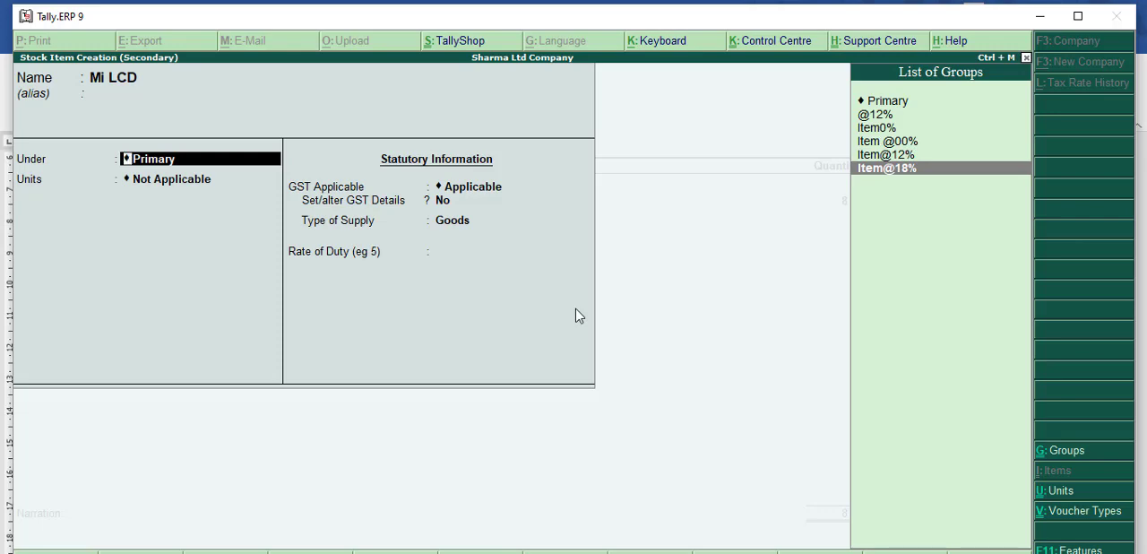
pyautogui.press('Return')
pyautogui.write('pc')
pyautogui.press('Return')
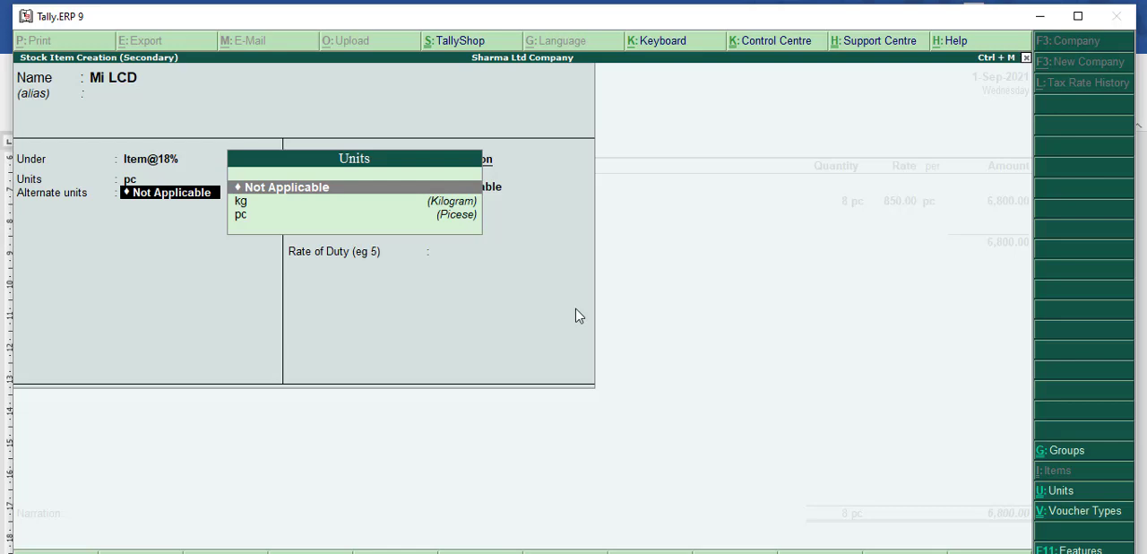
pyautogui.press('Return')
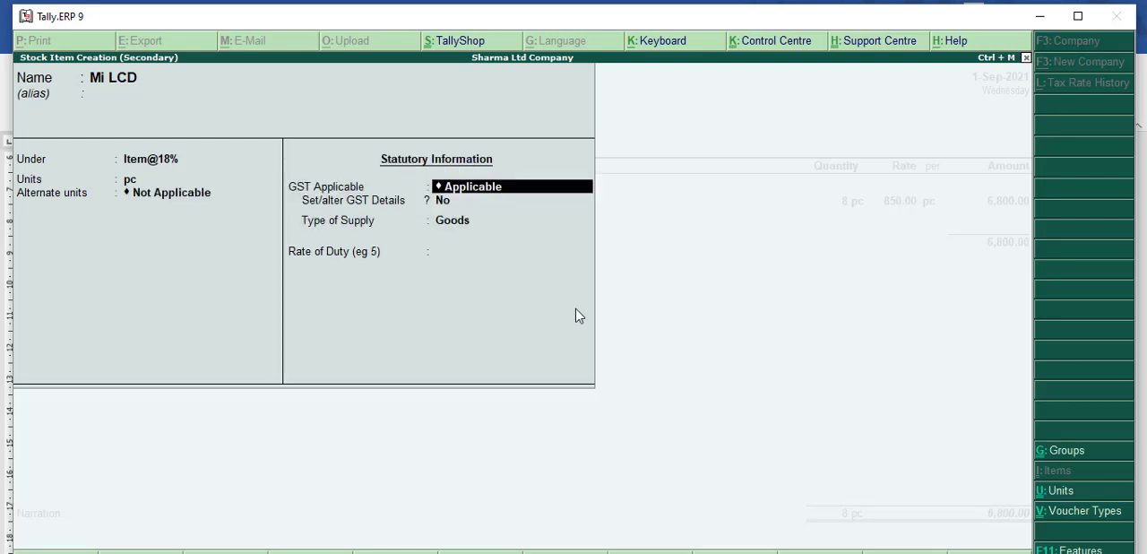
# Step: Keep GST applicable for Mi LCD and enable setting its GST details
pyautogui.press('Return')
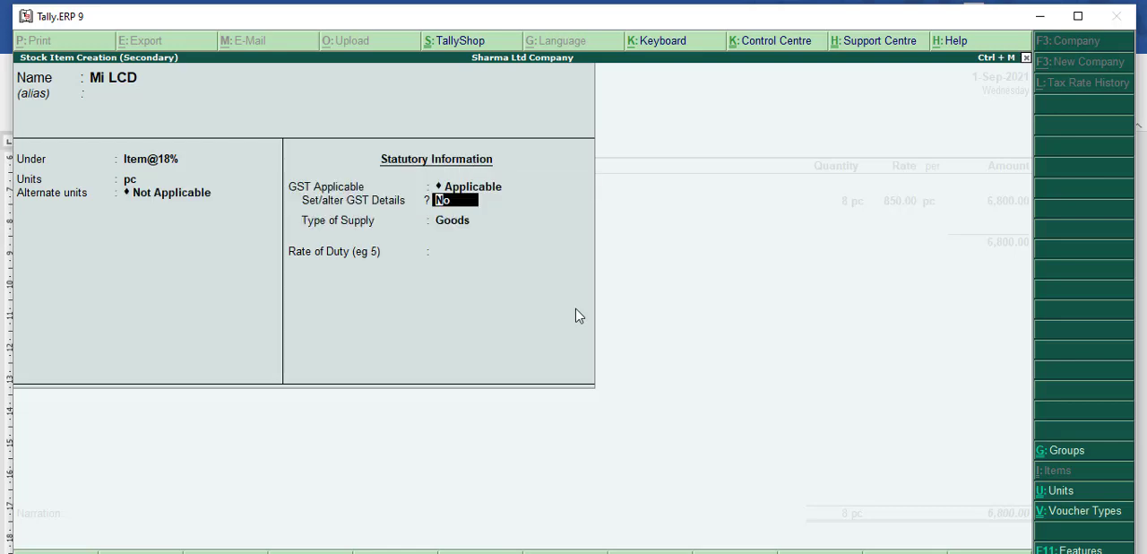
pyautogui.write('yes')
pyautogui.press('Return')
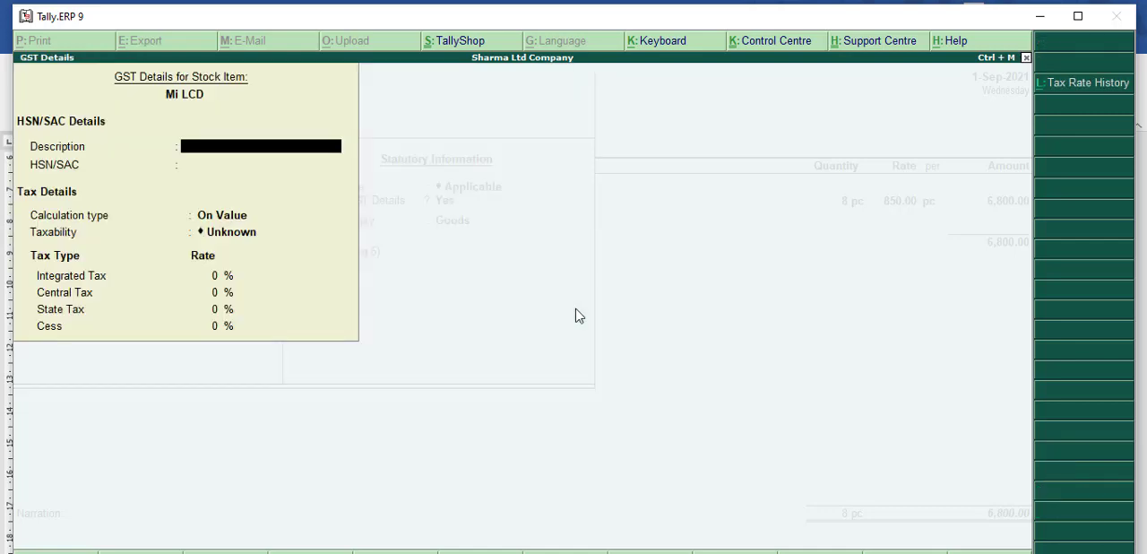
# Step: Check the configuration options of the GST details, including whether HSN/SAC details are allowed, without changing them
pyautogui.press('F12')
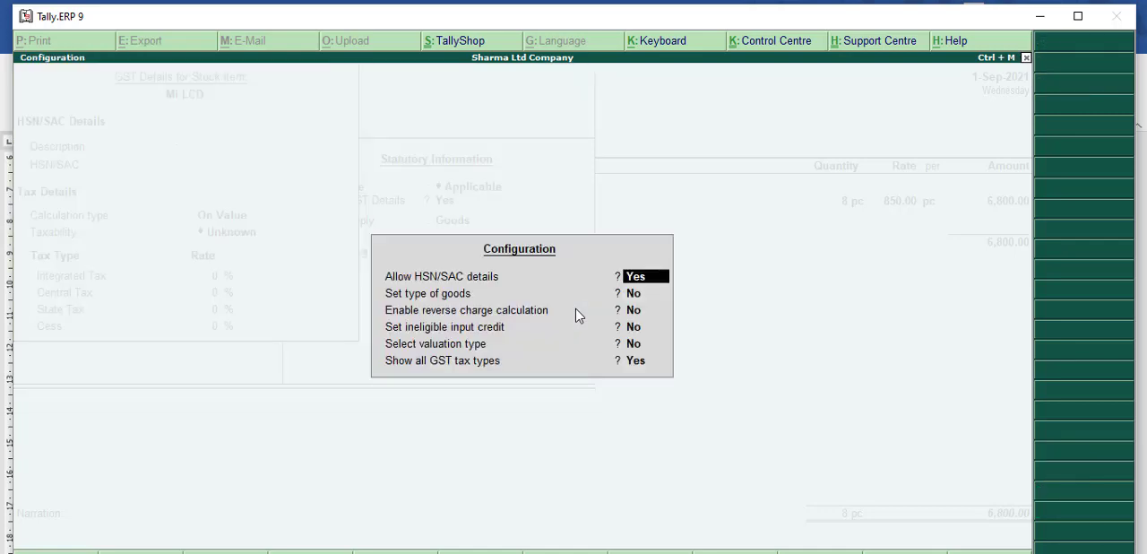
pyautogui.press('BackSpace')
pyautogui.press('Escape')
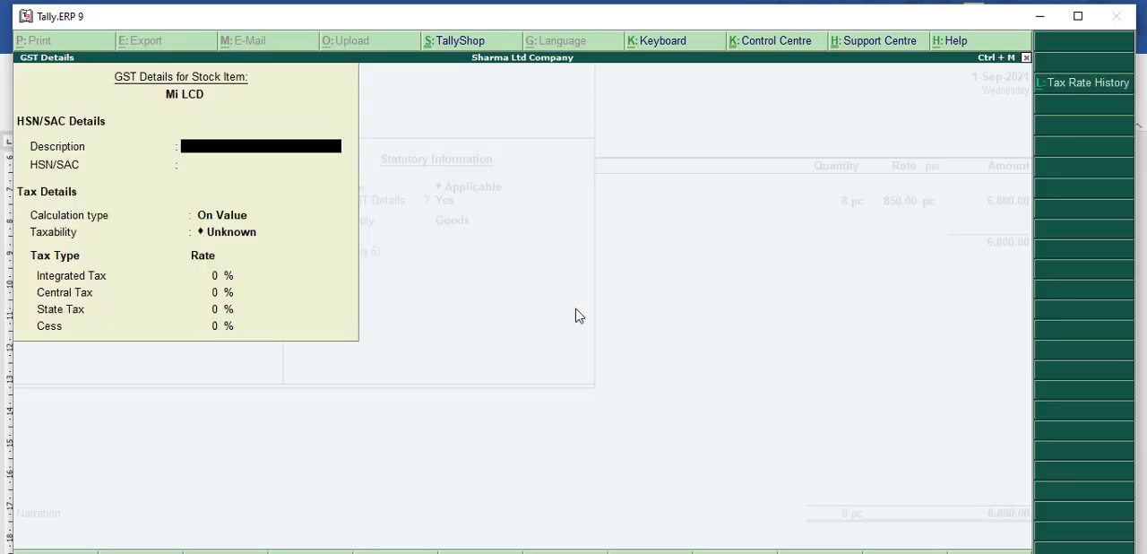
pyautogui.press('F12')
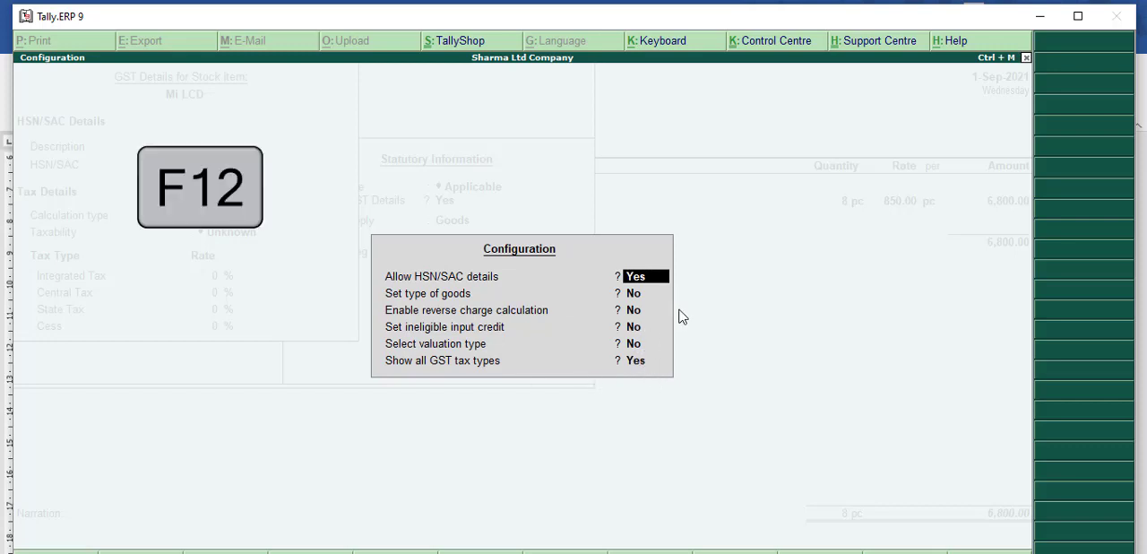
pyautogui.press('Escape')
pyautogui.press('Escape')
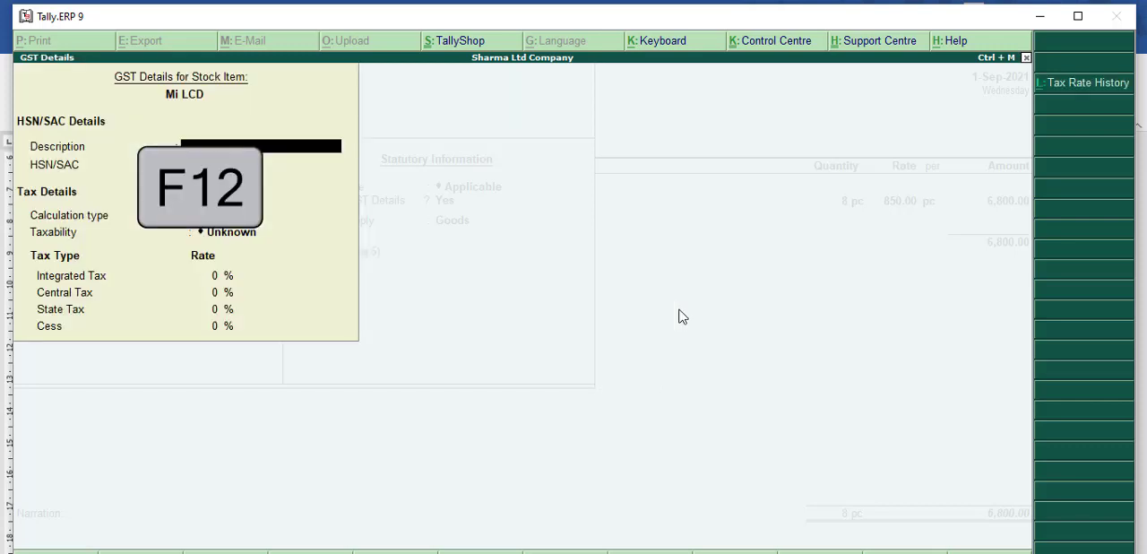
# Step: Leave Mi LCD's HSN description blank and enter 14026 as its HSN/SAC code
pyautogui.press('Return')
pyautogui.press('Return')
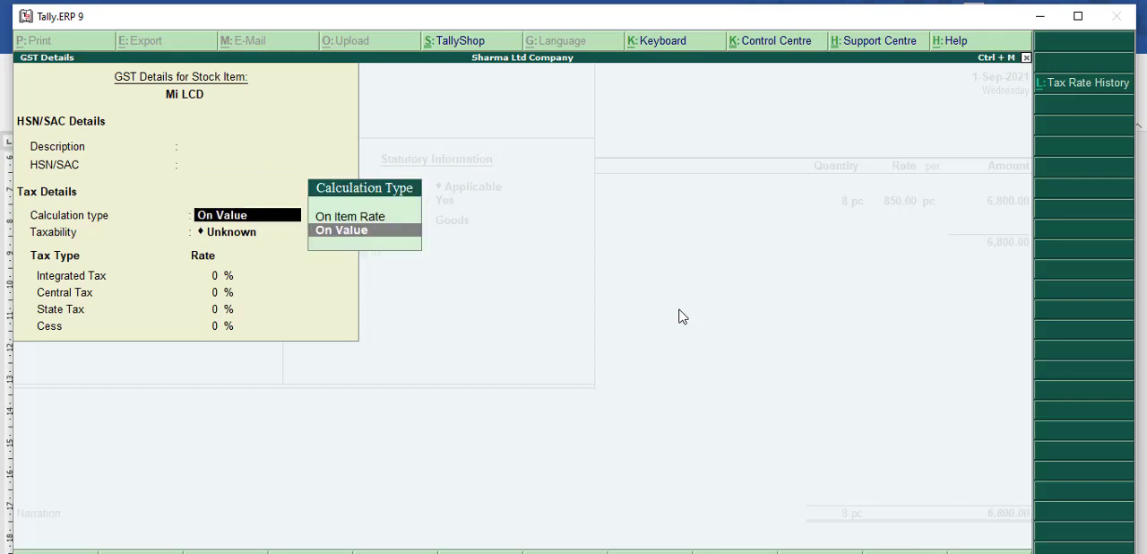
pyautogui.press('BackSpace')
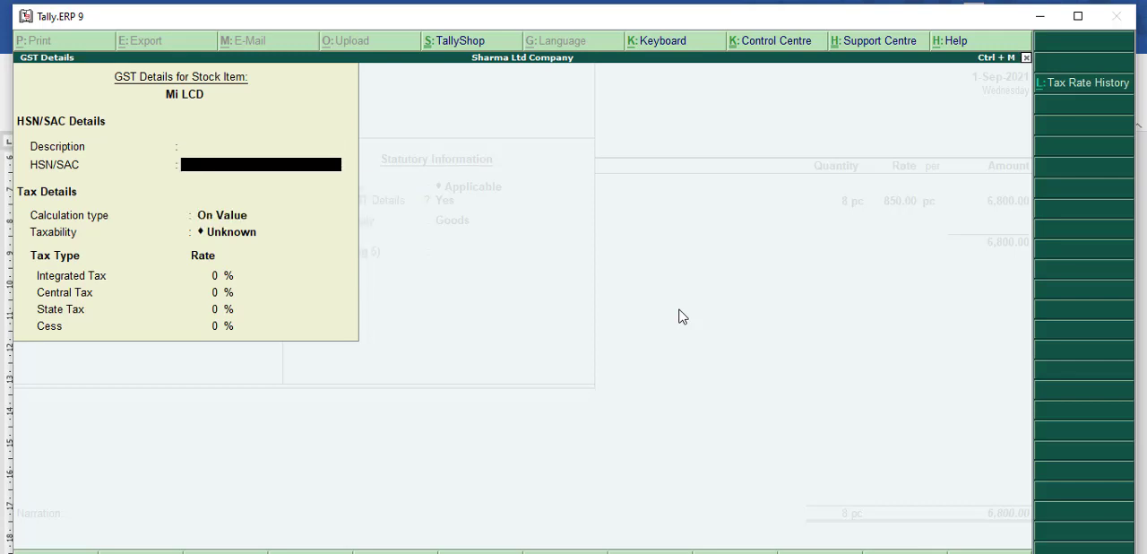
pyautogui.write('14026')
pyautogui.press('Return')
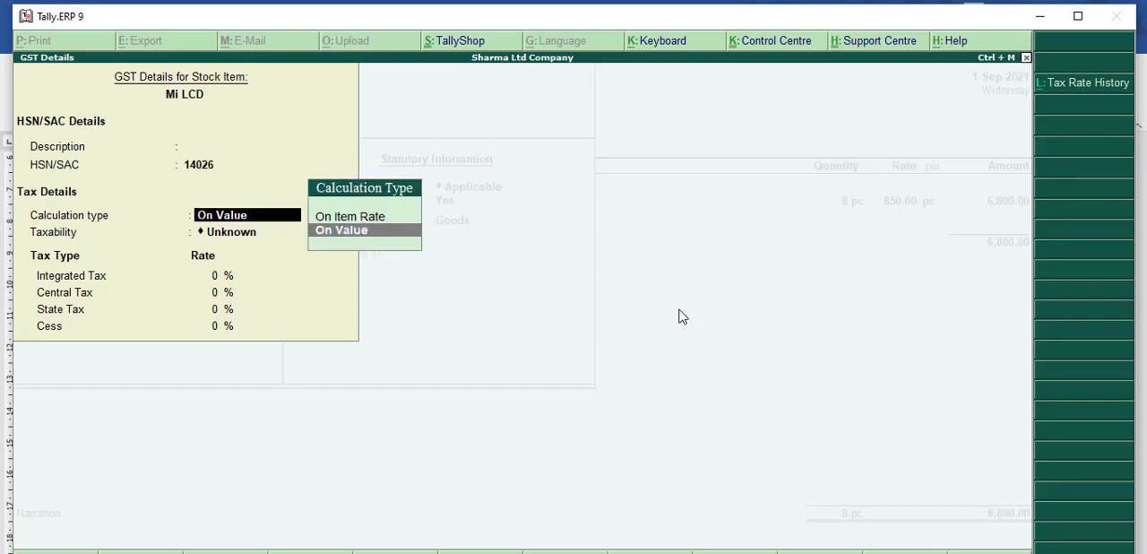
# Step: Set Mi LCD's calculation type to On Value, taxability to Taxable and integrated tax to 18%, and accept the GST details
pyautogui.press('Return')
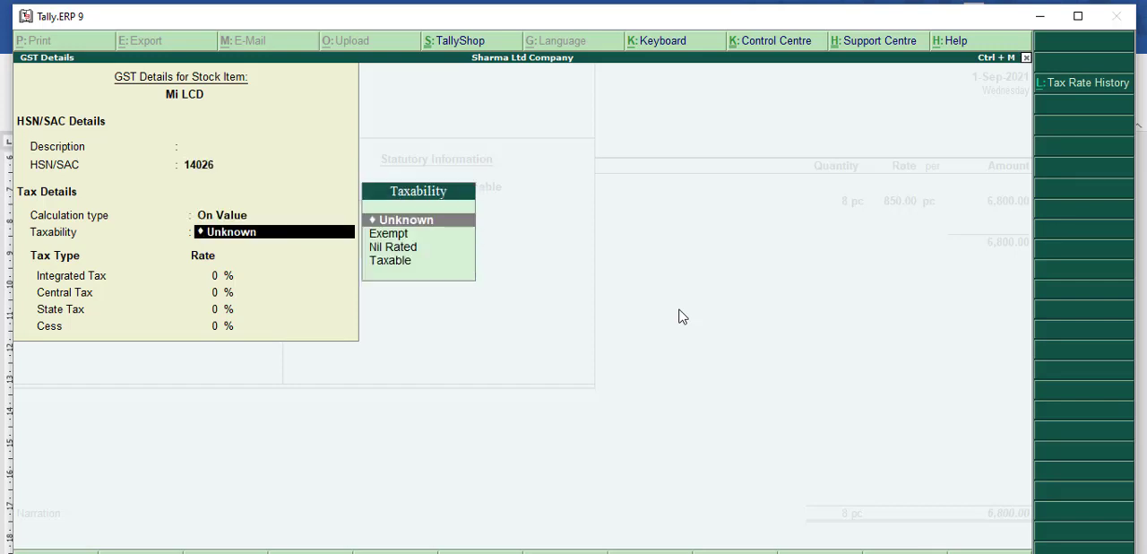
pyautogui.press('Down')
pyautogui.press('Down')
pyautogui.press('Down')
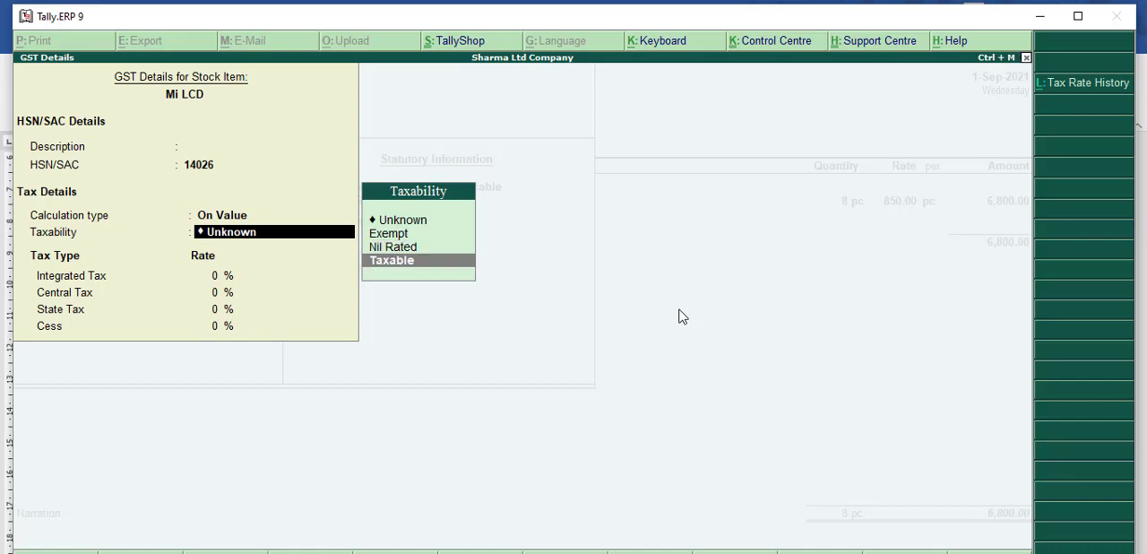
pyautogui.press('Return')
pyautogui.write('18')
pyautogui.press('Return')
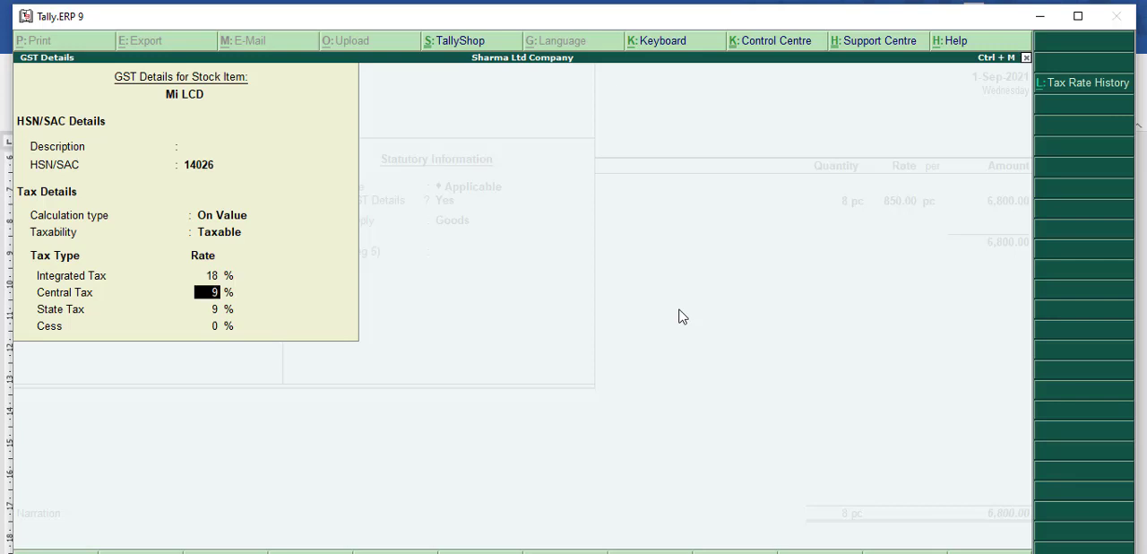
pyautogui.press('Return')
pyautogui.press('Return')
pyautogui.press('Return')
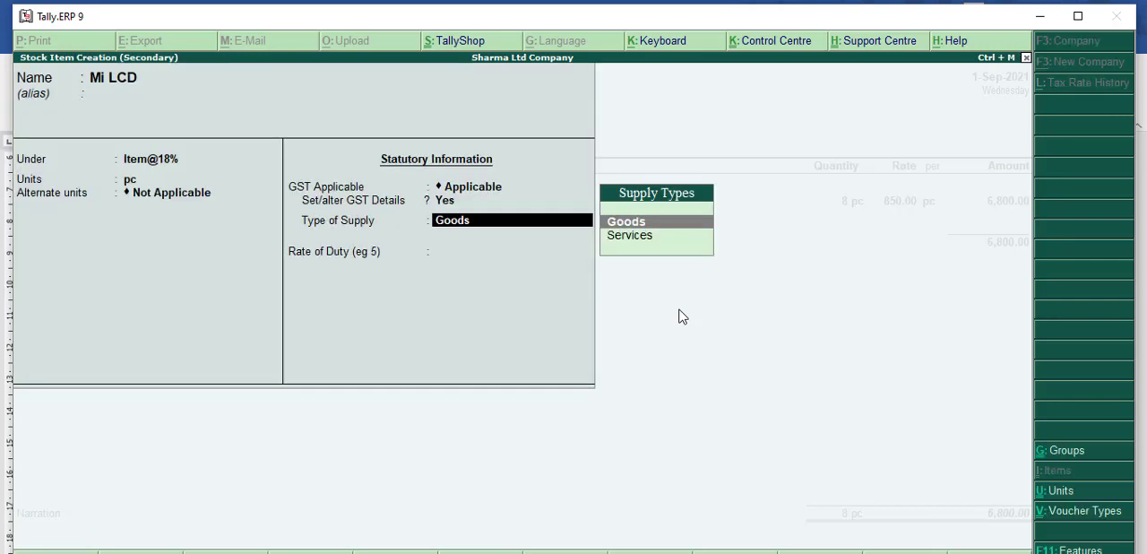
# Step: Keep Mi LCD's type of supply as Goods, leave the rate of duty blank and save the stock item
pyautogui.press('Return')
pyautogui.press('Return')
# Step: Enter 3 pc of Mi LCD at a rate of 28,500 per pc in the purchase voucher and end the item list
pyautogui.press('Return')
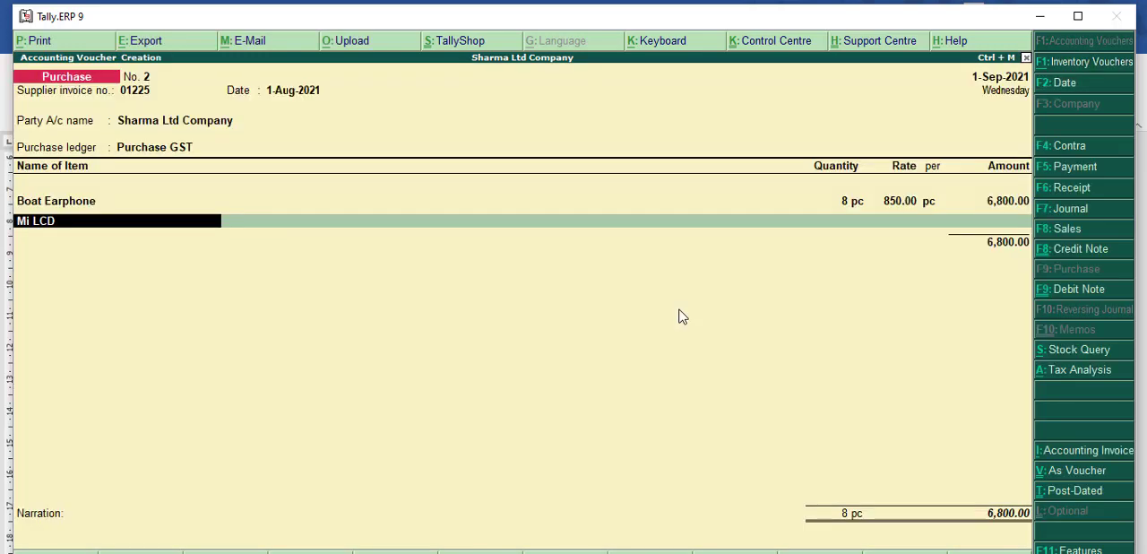
pyautogui.press('Return')
pyautogui.press('Return')
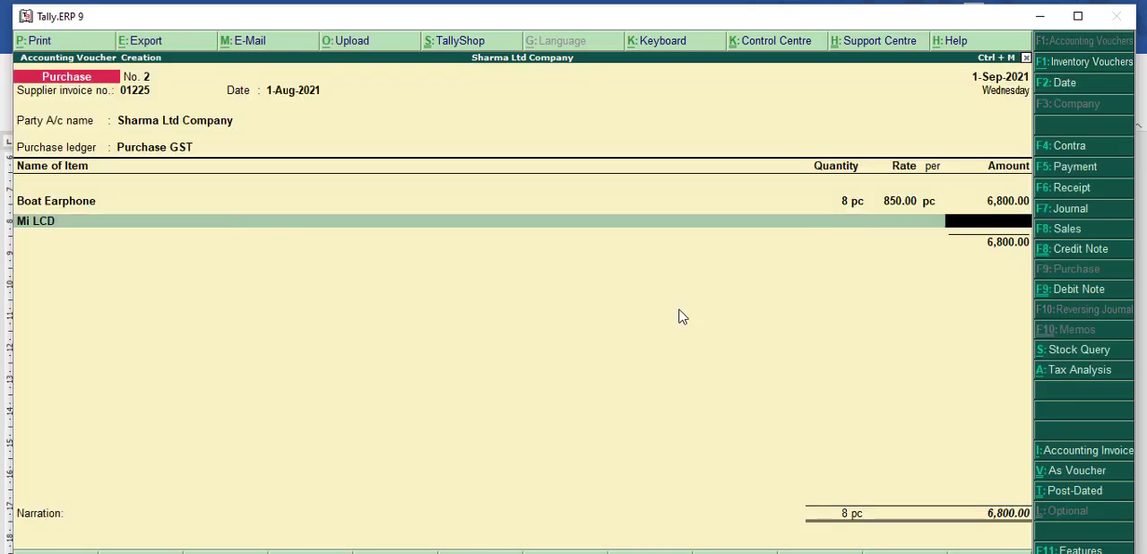
pyautogui.write('3')
pyautogui.press('BackSpace')
pyautogui.press('BackSpace')
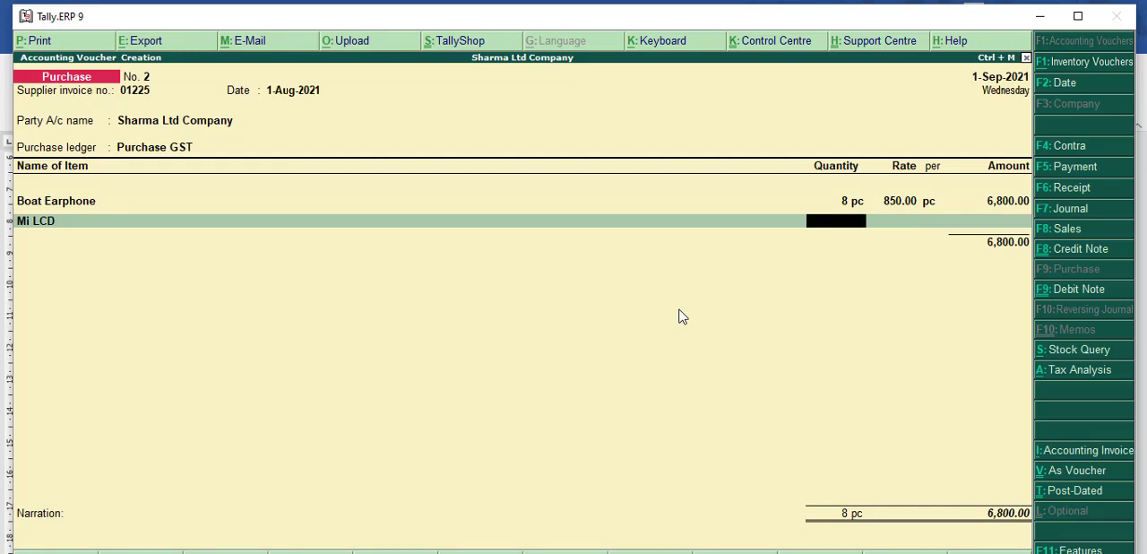
pyautogui.write('3')
pyautogui.press('Return')
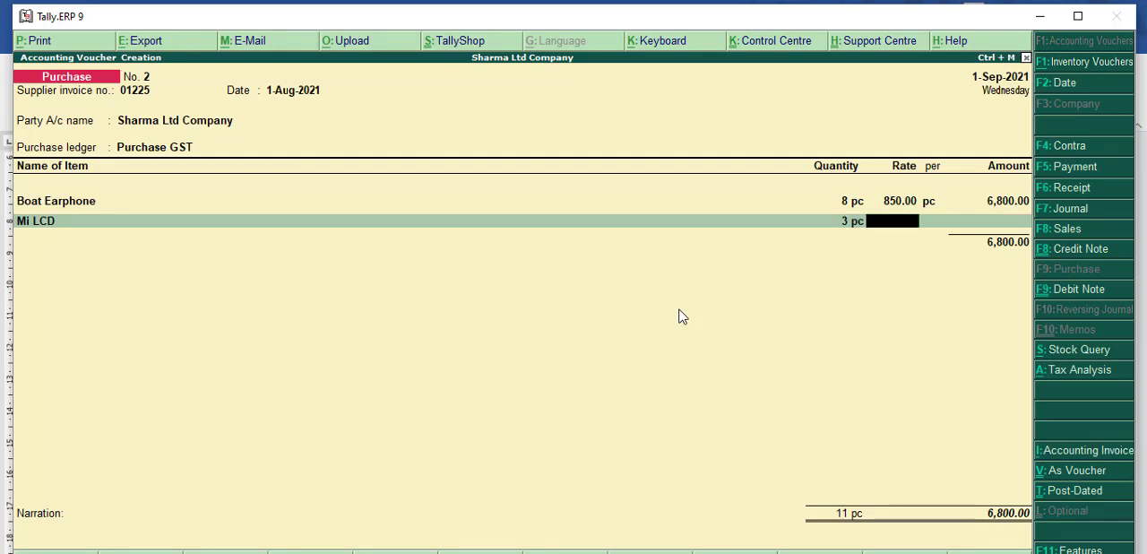
pyautogui.write('28500')
pyautogui.press('Return')
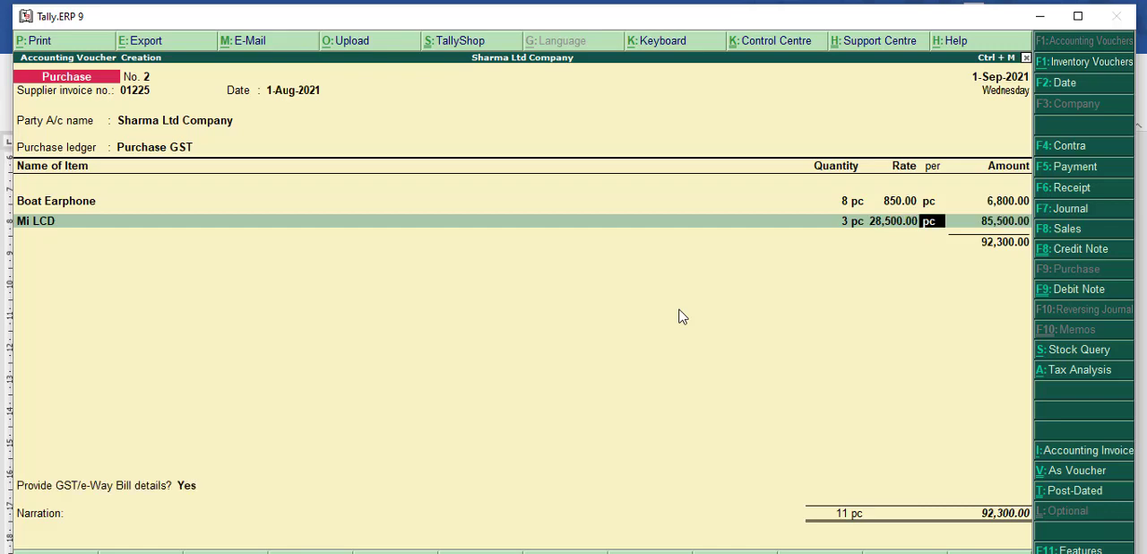
pyautogui.press('Return')
pyautogui.press('Return')
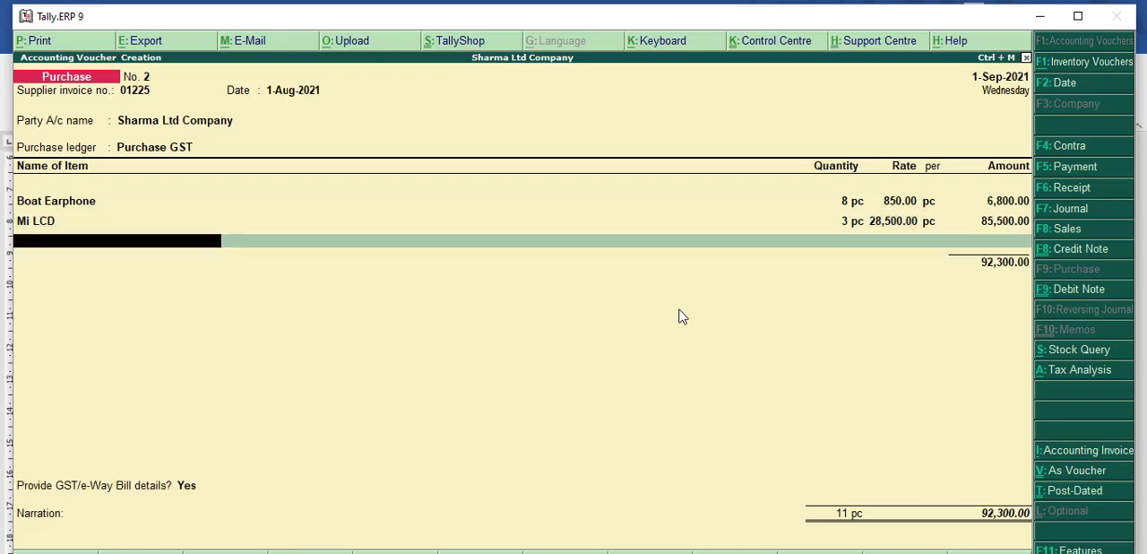
pyautogui.press('Return')
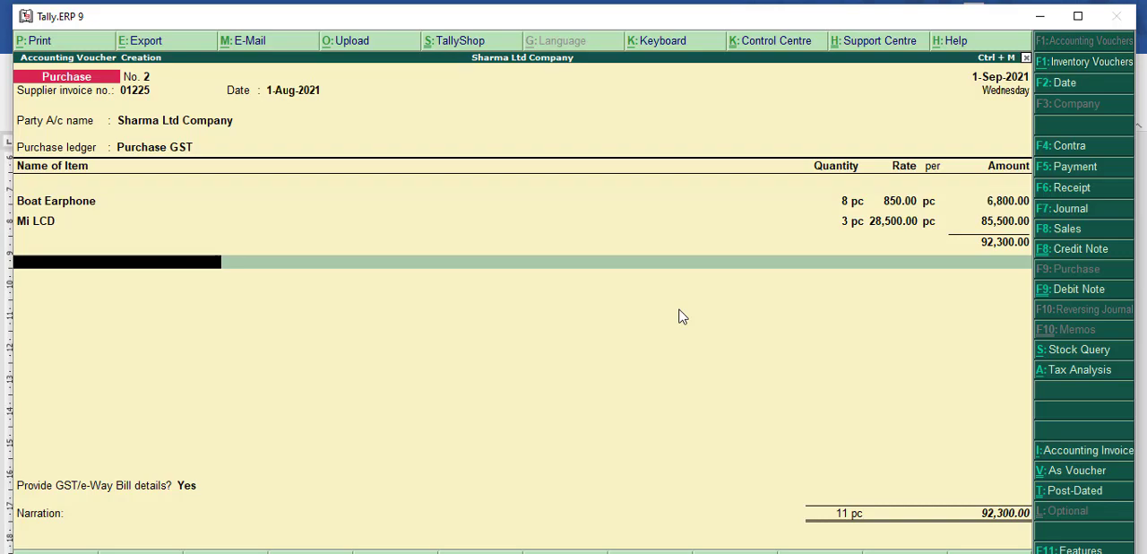
pyautogui.hotkey('alt', 'c')
pyautogui.write('SGST')
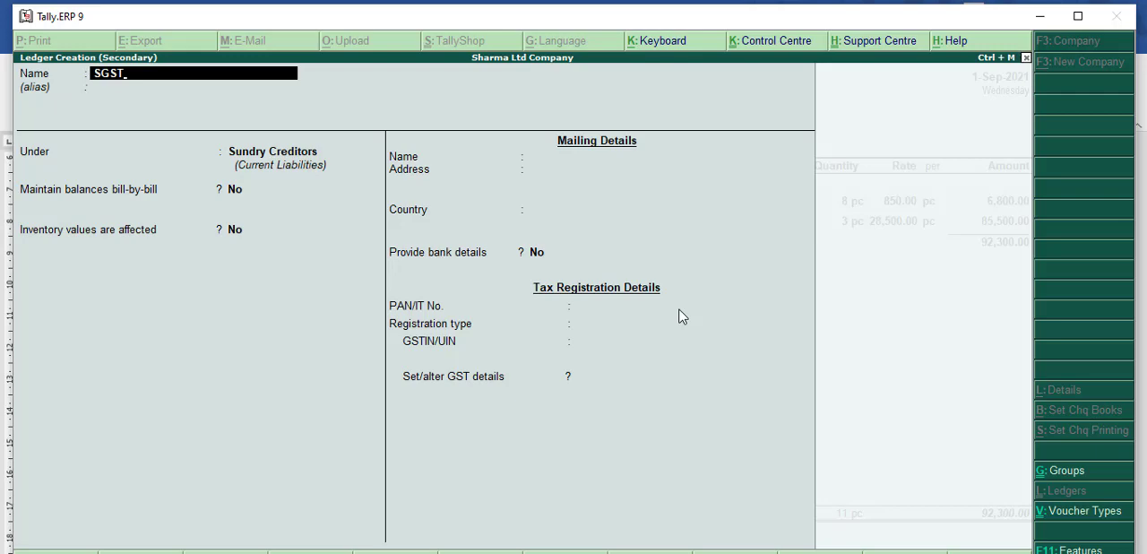
pyautogui.press('Return')
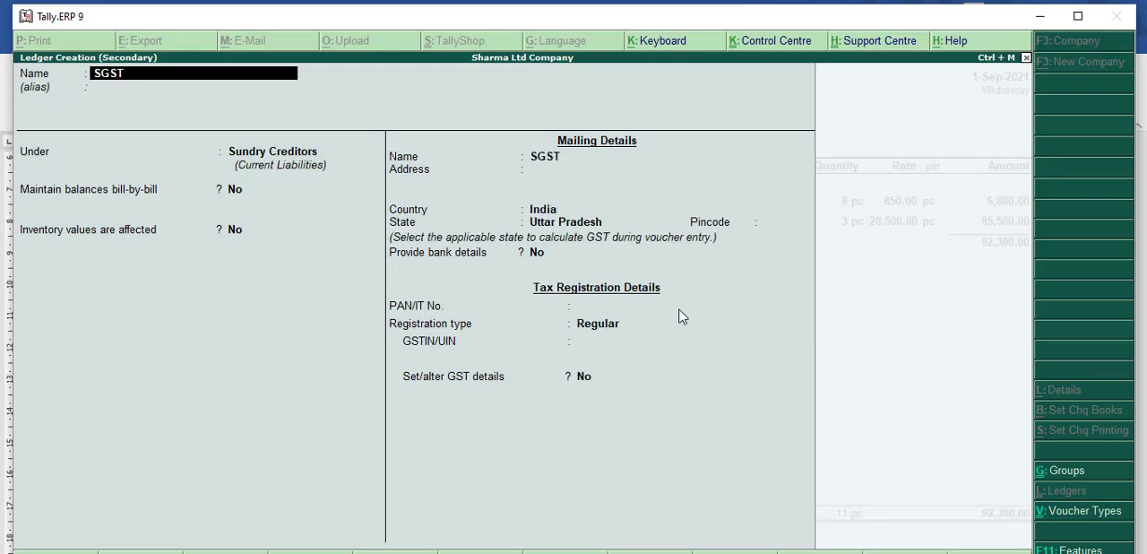
pyautogui.press('Return')
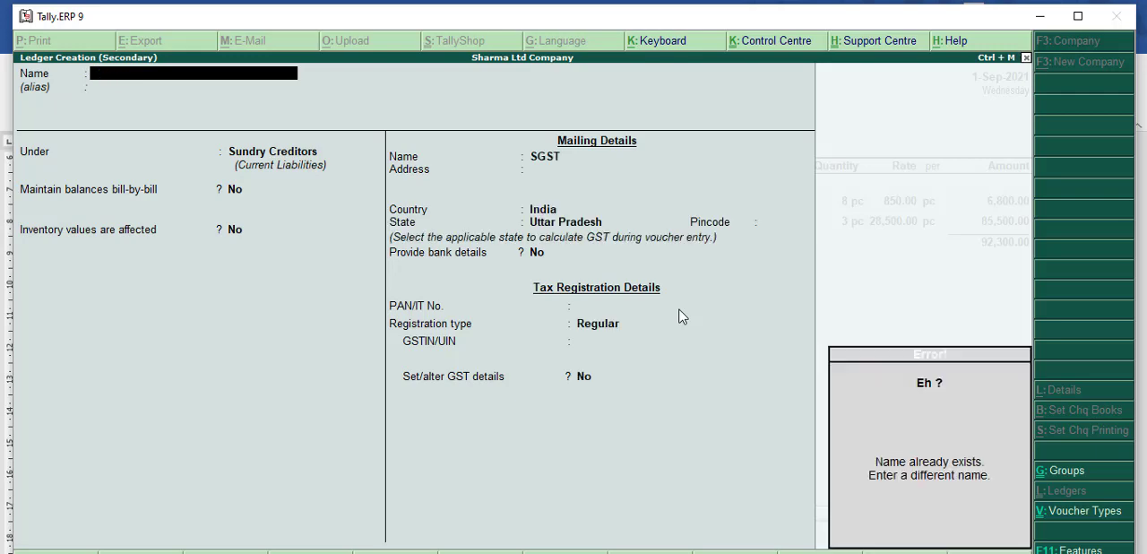
pyautogui.write('S')
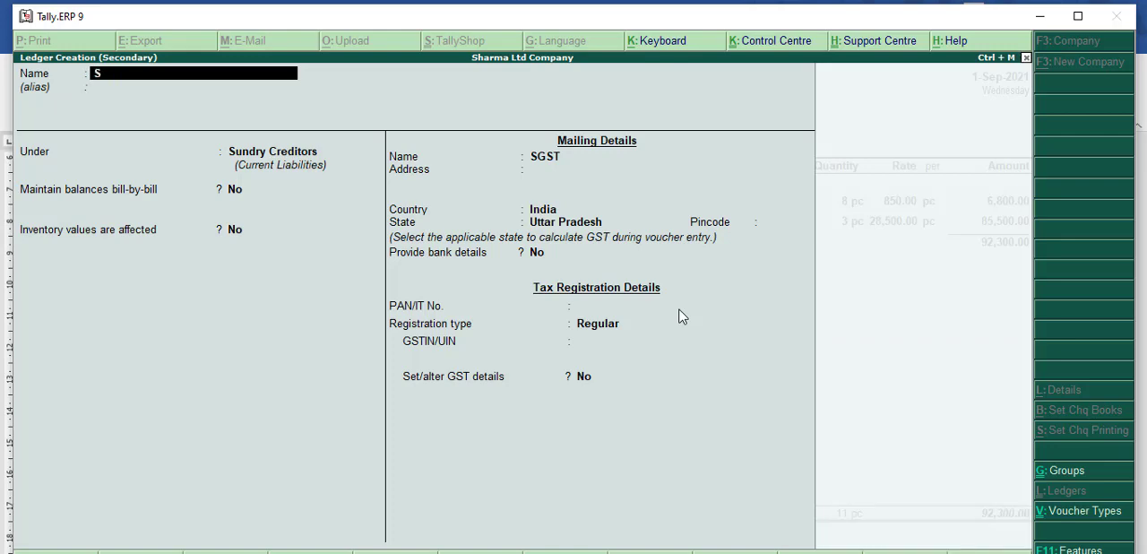
pyautogui.write('gs')
pyautogui.press('Return')
pyautogui.press('Escape')
pyautogui.press('Return')
pyautogui.press('BackSpace')
pyautogui.press('BackSpace')
pyautogui.press('Escape')
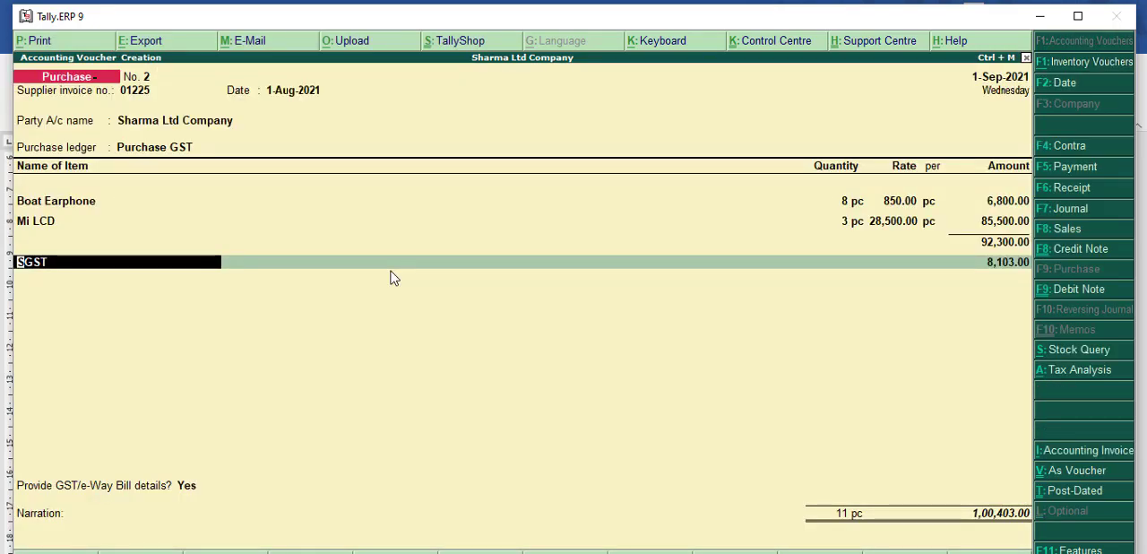
# Step: Start a new ledger from the voucher's tax line and name it GST Central Tax
pyautogui.hotkey('alt', 'c')
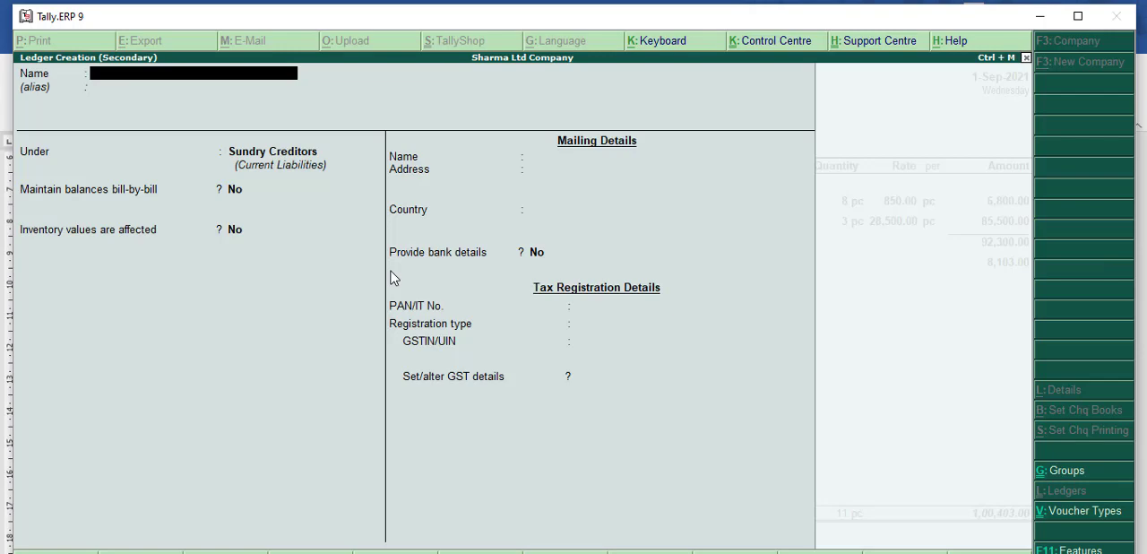
pyautogui.write('GST')
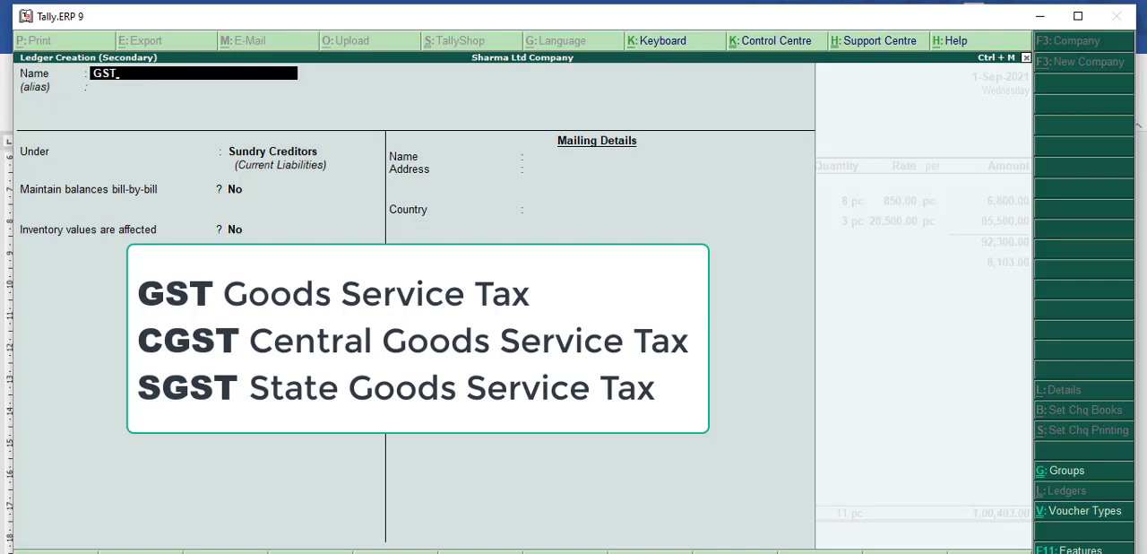
pyautogui.write(' Cen')
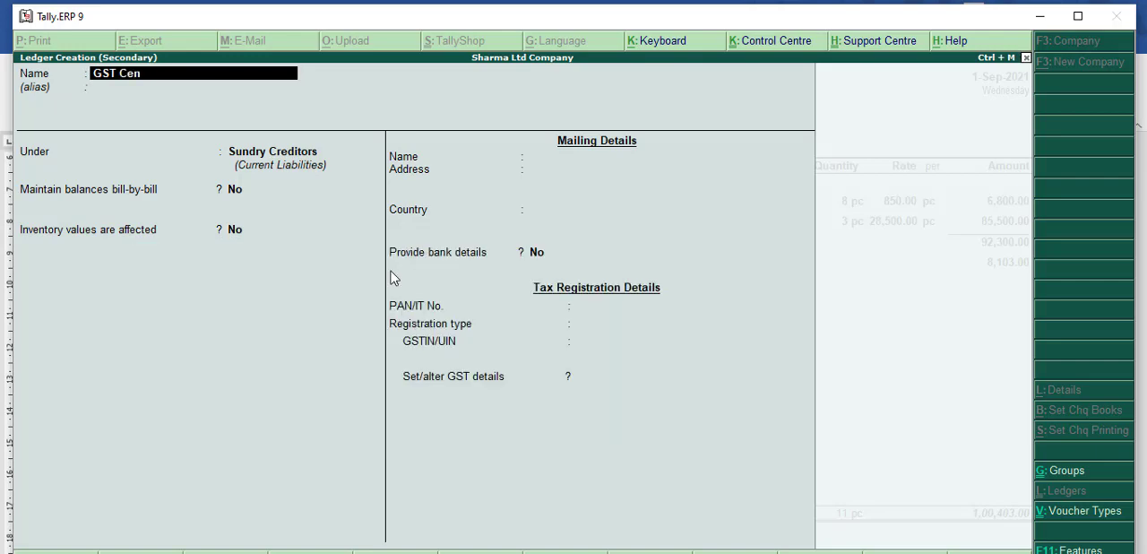
pyautogui.write('tral Tax')
pyautogui.press('Return')
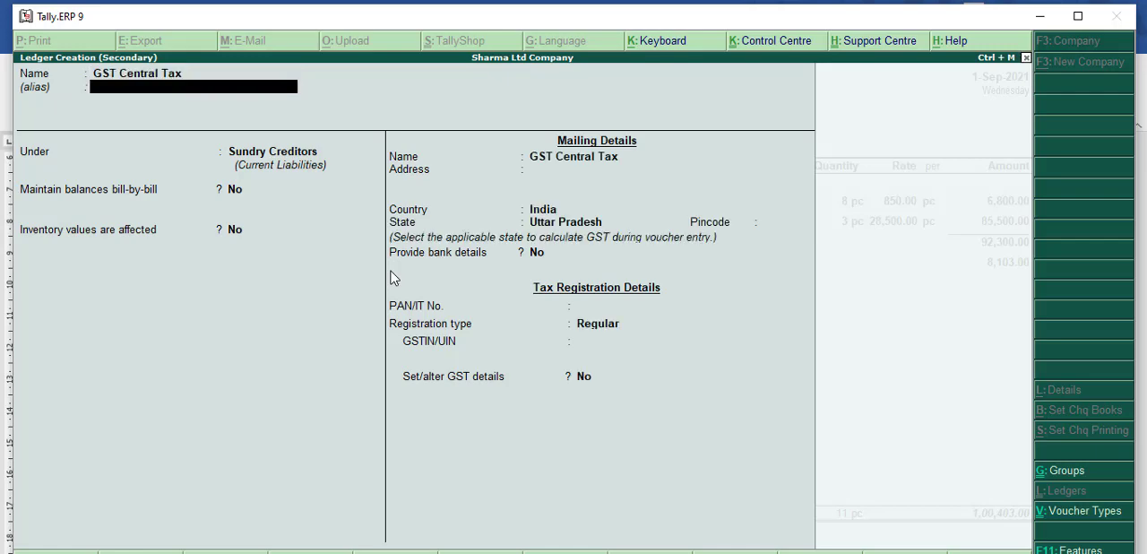
# Step: Place GST Central Tax under Duties & Taxes, with GST as type of duty and Central Tax as tax type
pyautogui.press('Return')
pyautogui.write('D')
pyautogui.press('Down')
pyautogui.press('Down')
pyautogui.press('Down')
pyautogui.press('Down')
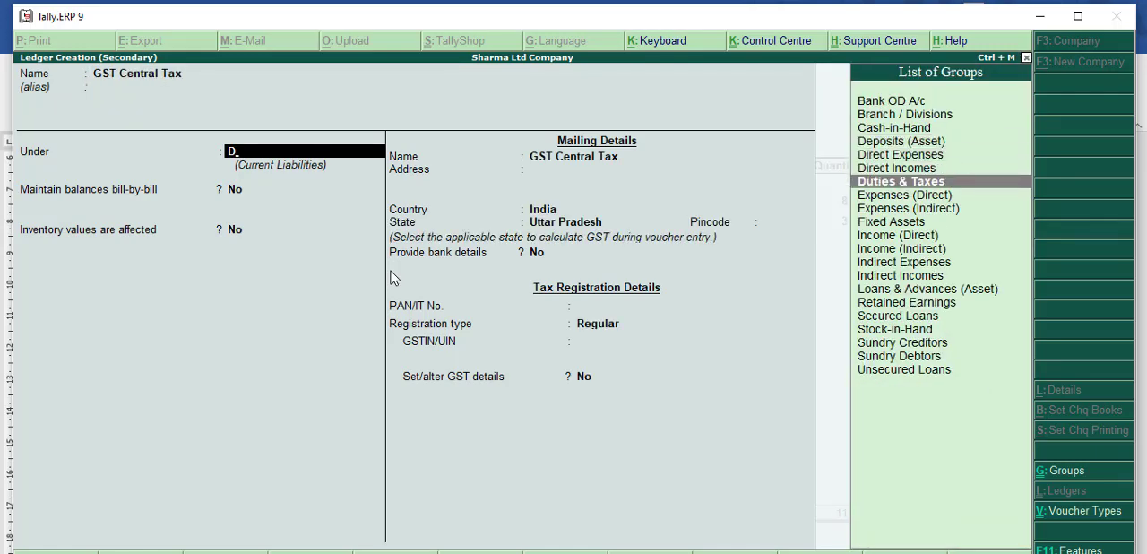
pyautogui.press('Return')
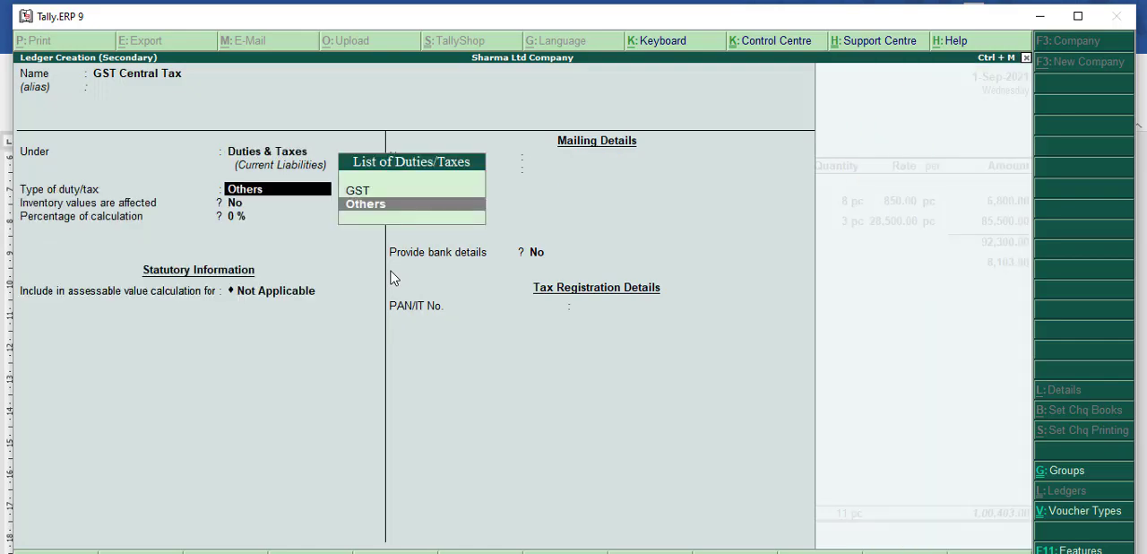
pyautogui.press('Up')
pyautogui.press('Return')
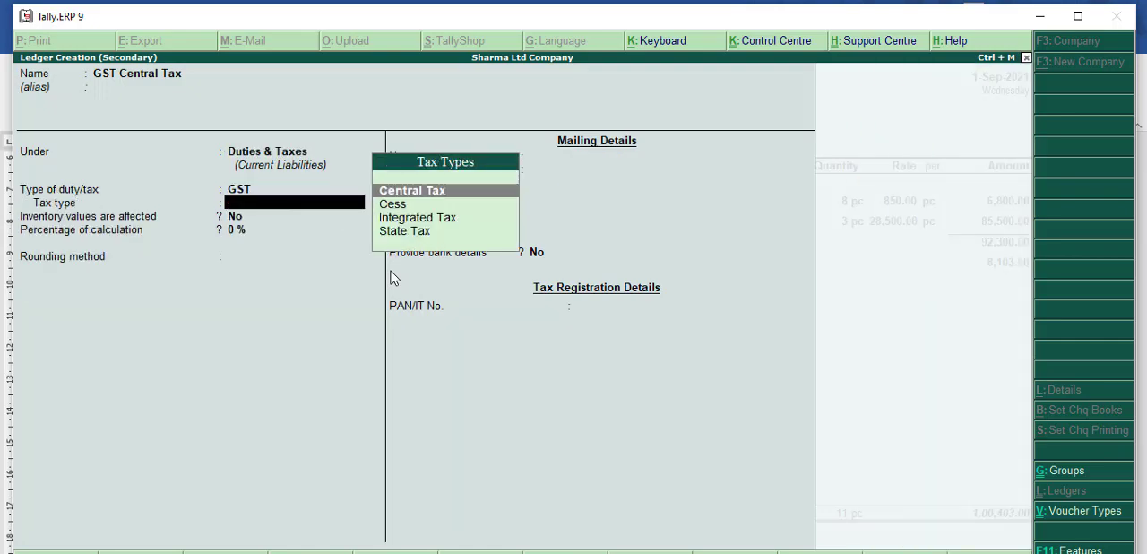
pyautogui.press('Return')
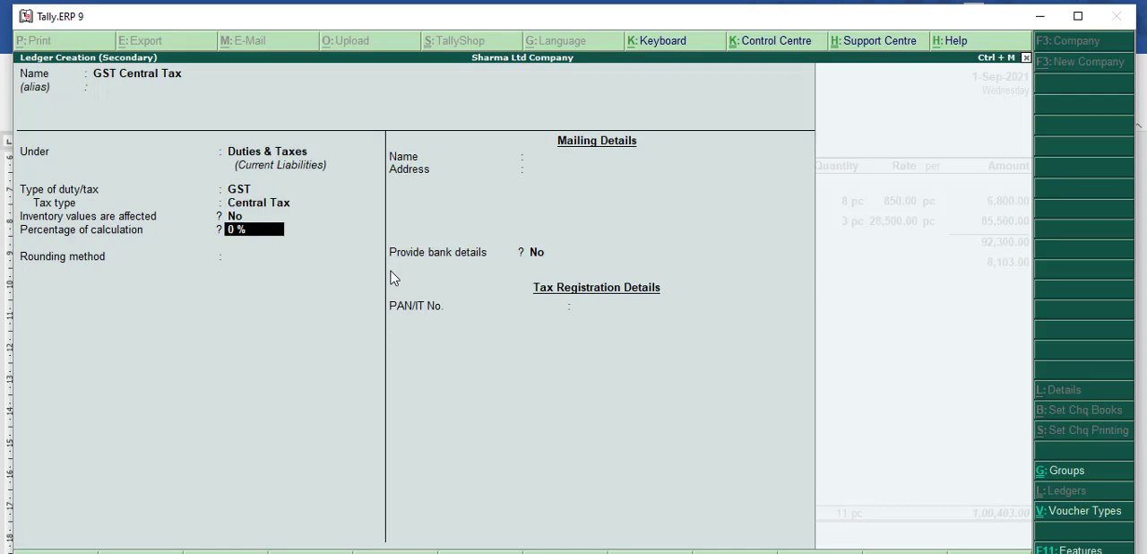
# Step: Keep 0% calculation, no rounding and no bank details for GST Central Tax, save it and accept its line in the voucher
pyautogui.press('Return')
pyautogui.press('Return')
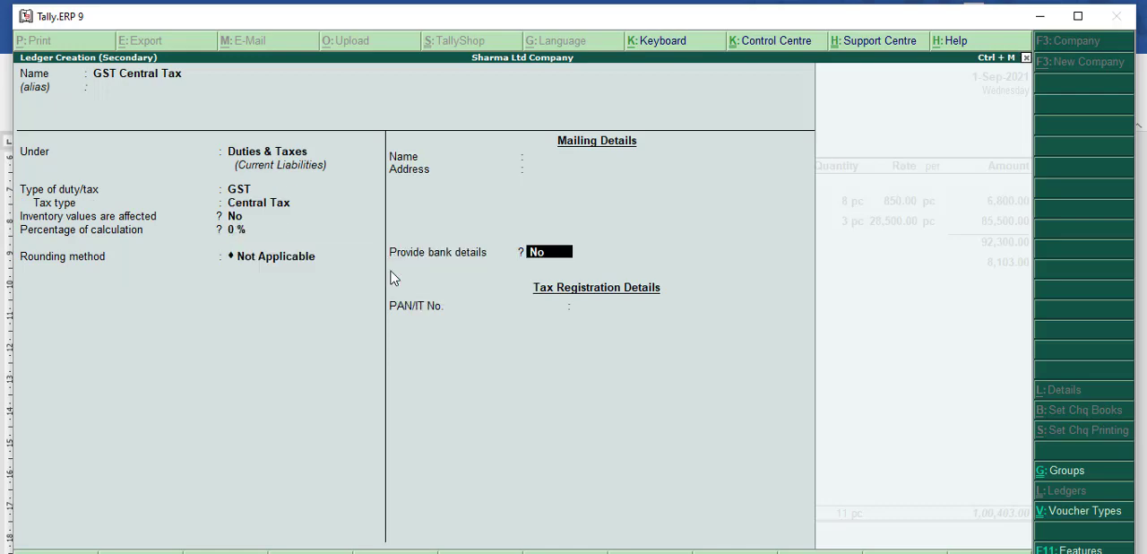
pyautogui.press('Return')
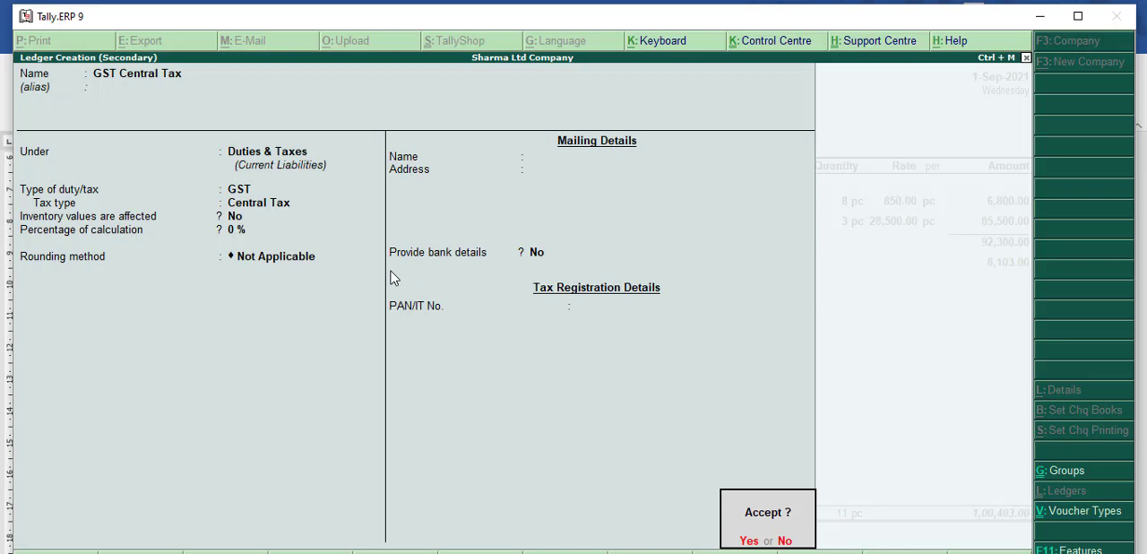
pyautogui.press('Return')
pyautogui.press('Return')
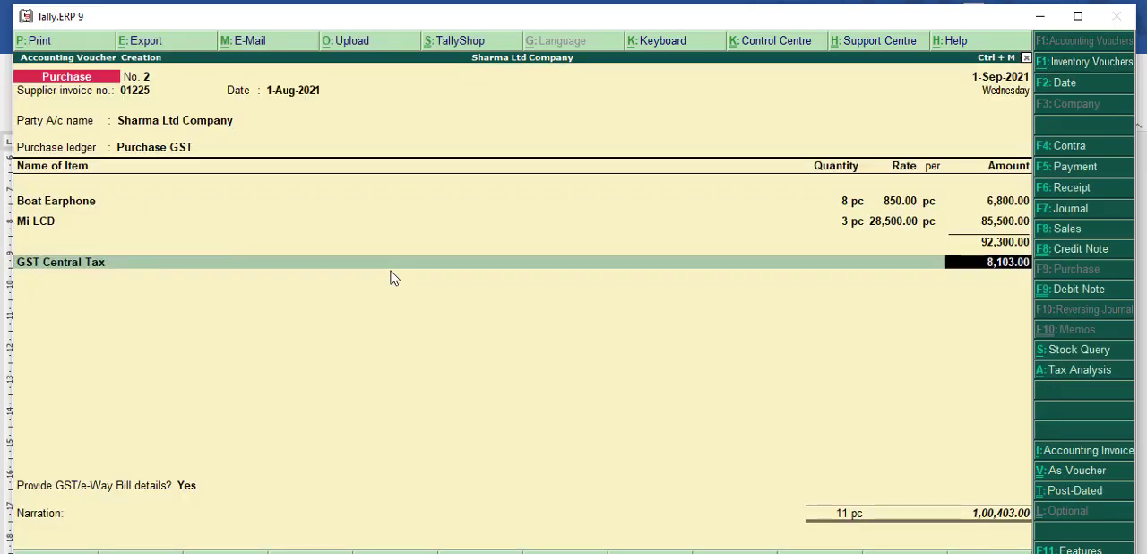
pyautogui.press('Return')
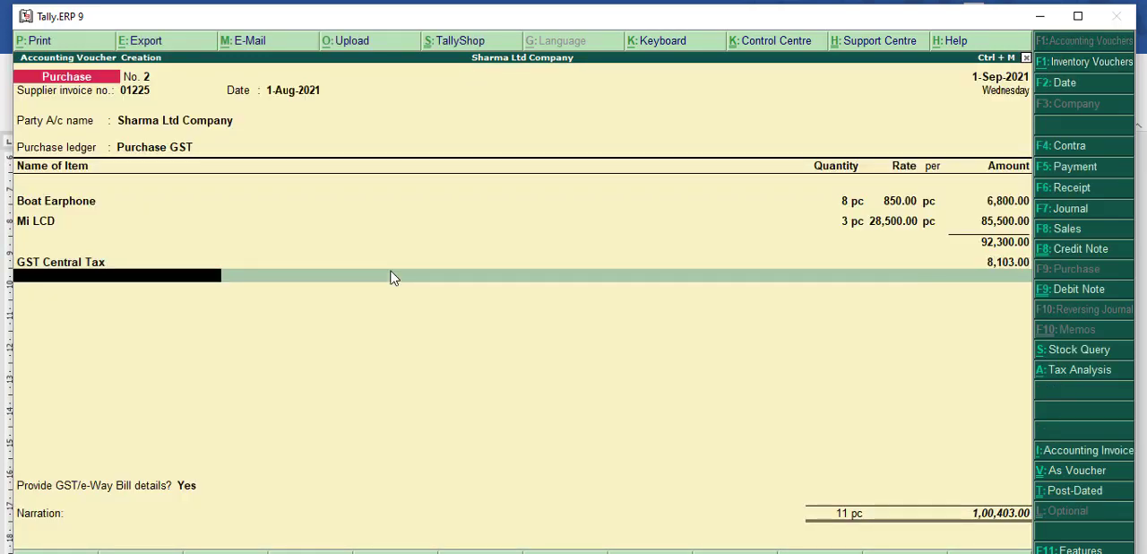
# Step: Start another new ledger from the voucher's next tax line and name it GST State Tax
pyautogui.hotkey('alt', 'c')
pyautogui.write('GST')
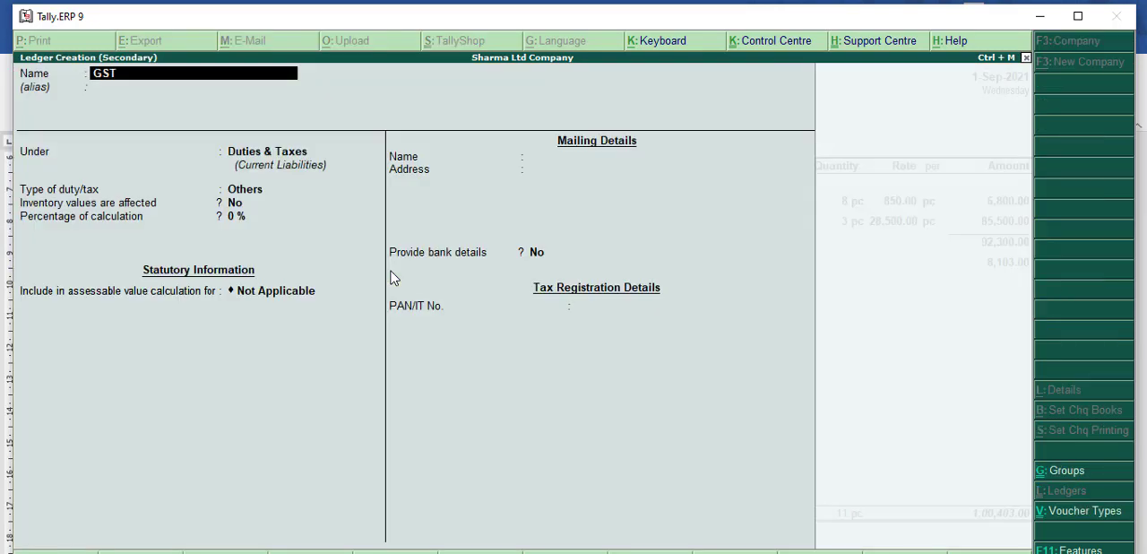
pyautogui.write(' State Tax')
pyautogui.press('Return')
pyautogui.press('Return')
pyautogui.press('Return')
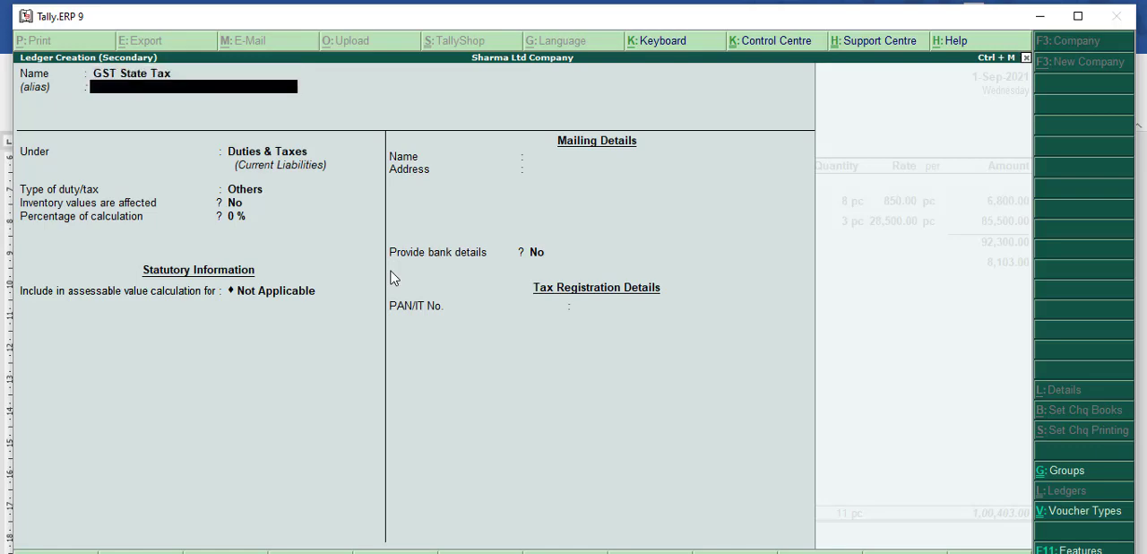
# Step: Keep GST State Tax under Duties & Taxes and set its type of duty to GST and tax type to State Tax
pyautogui.press('Up')
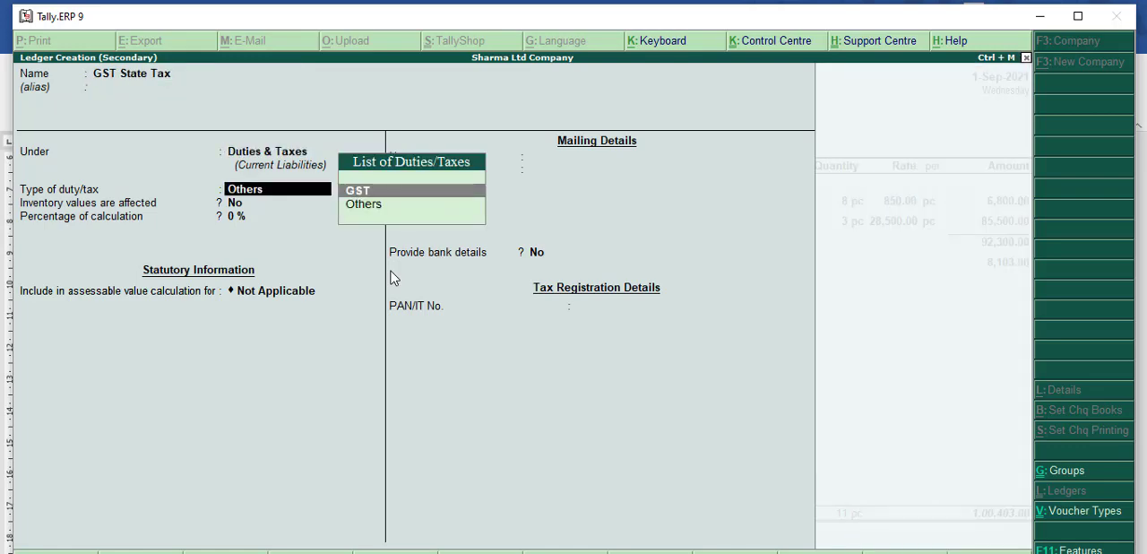
pyautogui.press('Return')
pyautogui.press('Down')
pyautogui.press('Down')
pyautogui.press('Down')
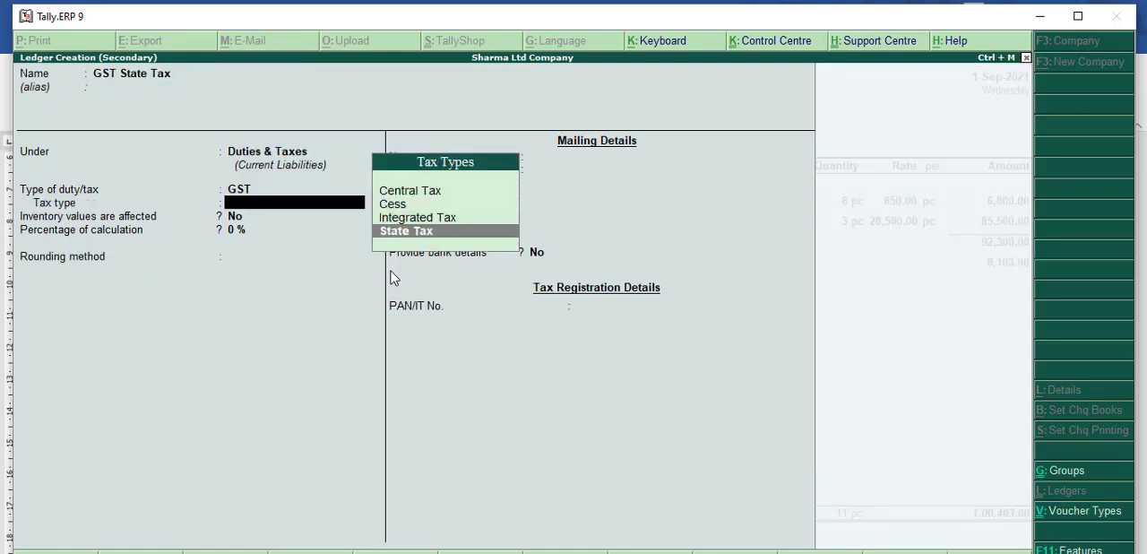
pyautogui.press('Return')
# Step: Keep 0% calculation, no rounding and no bank details for GST State Tax and save it into the voucher
pyautogui.press('Return')
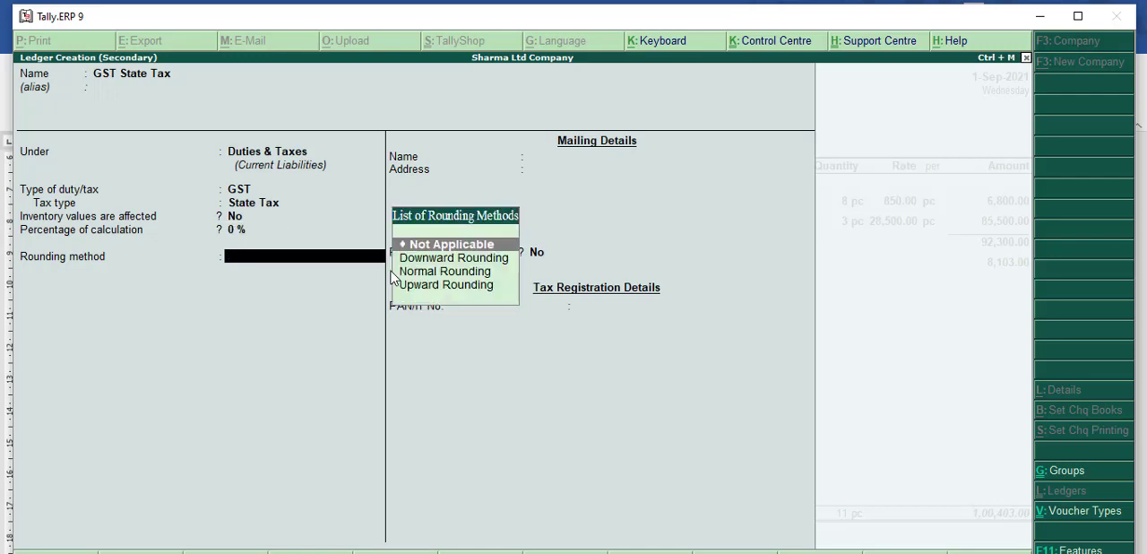
pyautogui.press('Return')
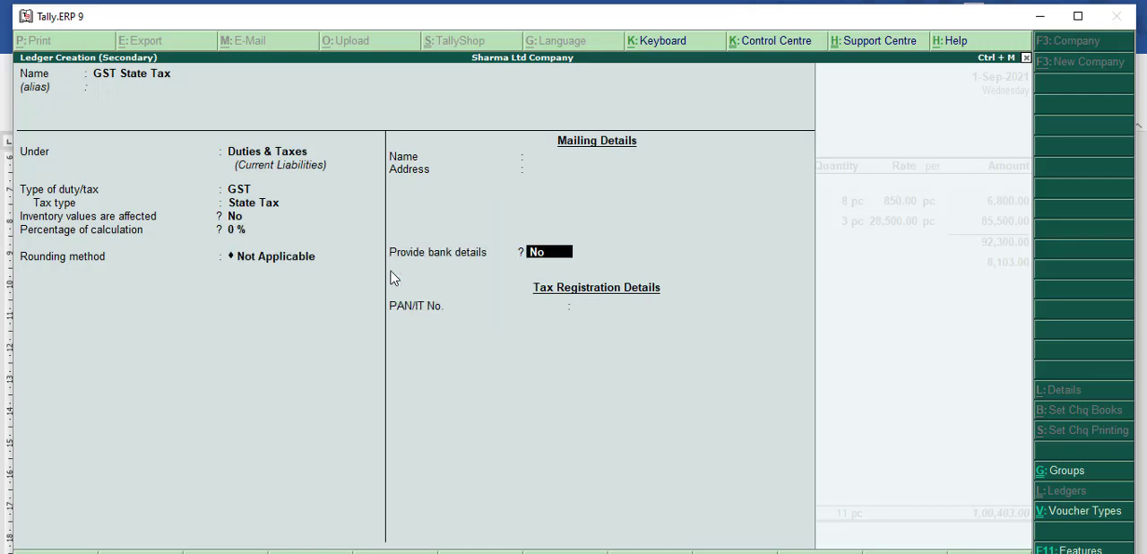
pyautogui.press('Return')
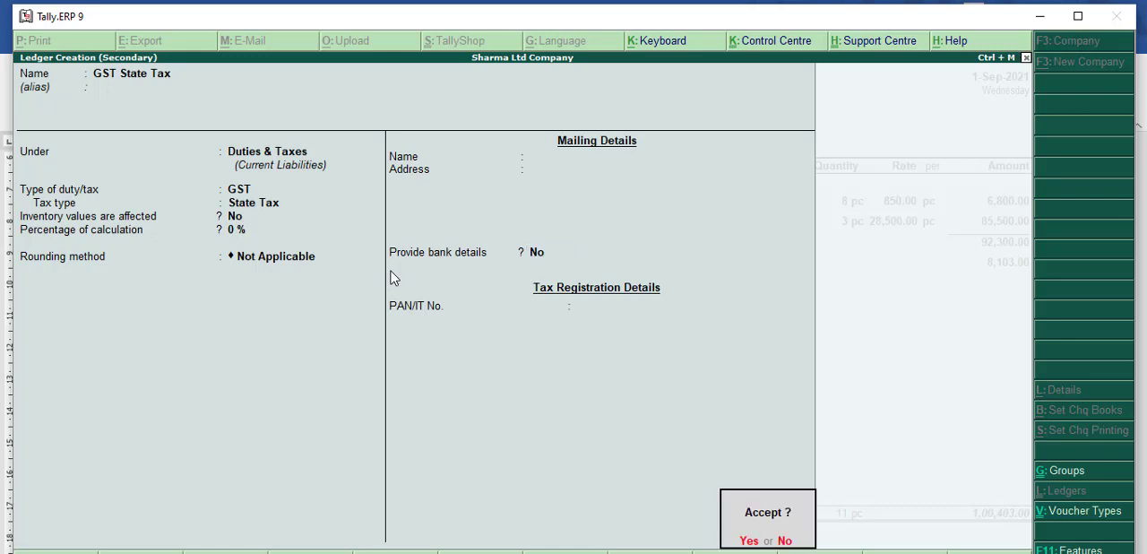
pyautogui.press('Return')
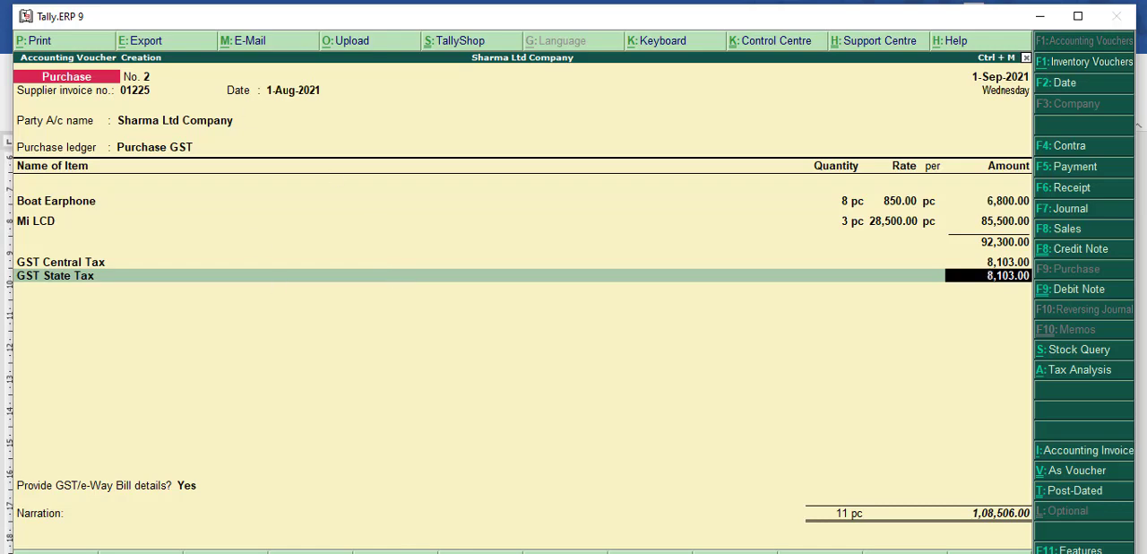
# Step: Switch to the Word invoice and fill in both the SGST and CGST amounts as 8103
pyautogui.click(355, 552)
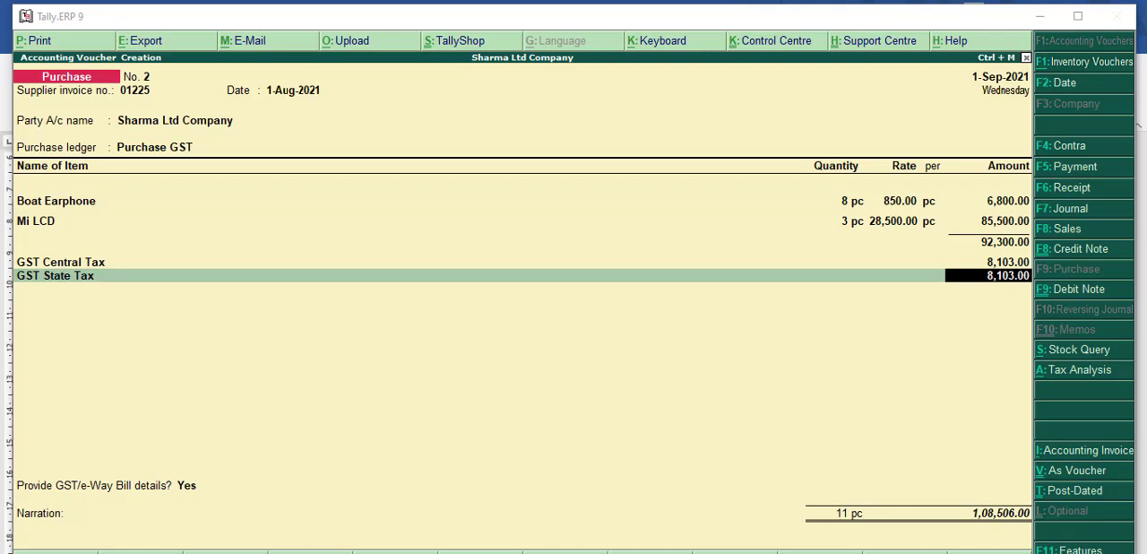
pyautogui.hotkey('alt', 'Tab')
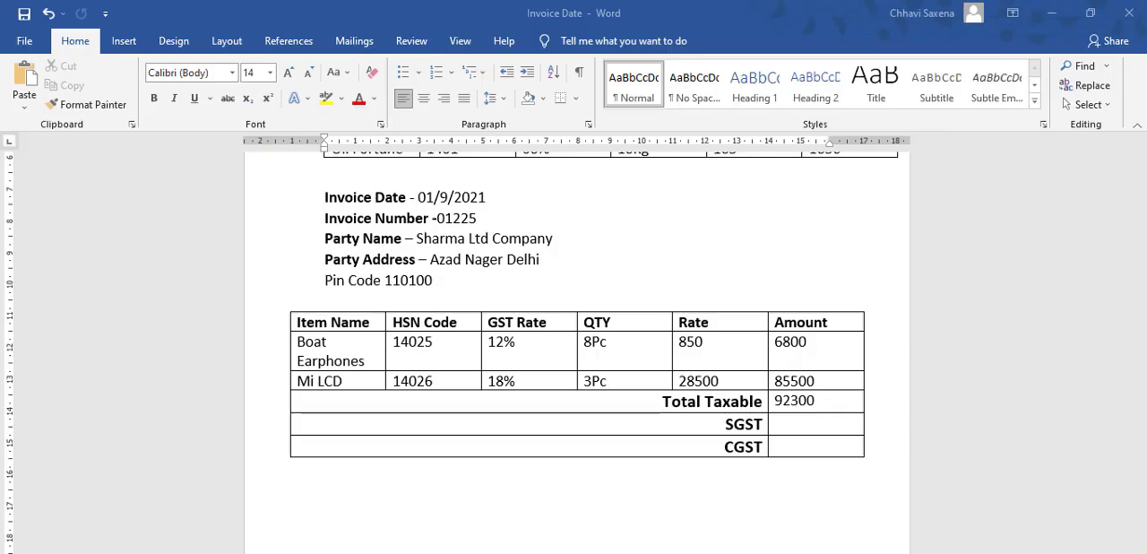
pyautogui.click(809, 429)
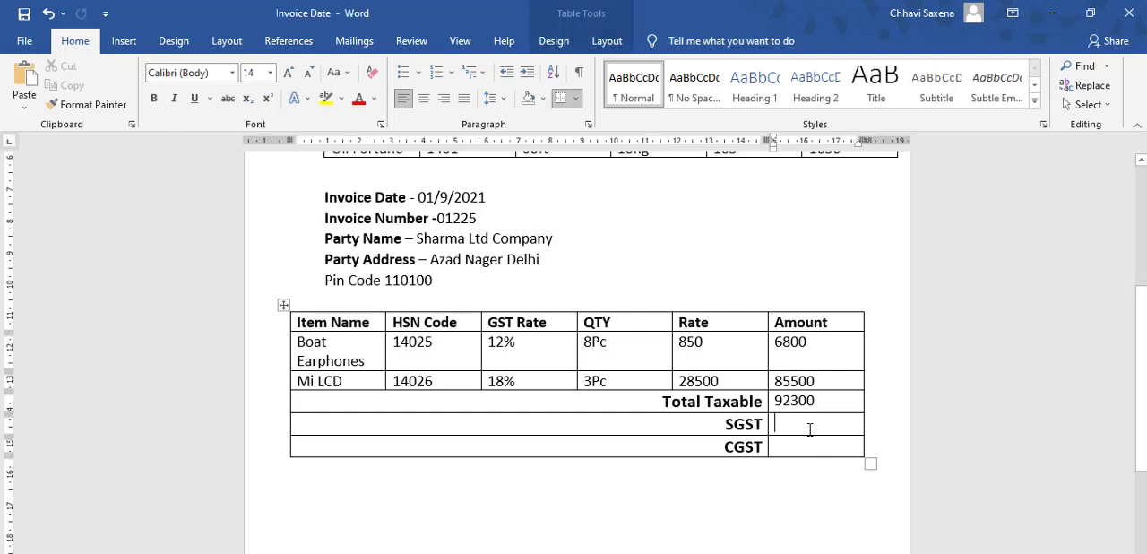
pyautogui.write('81')
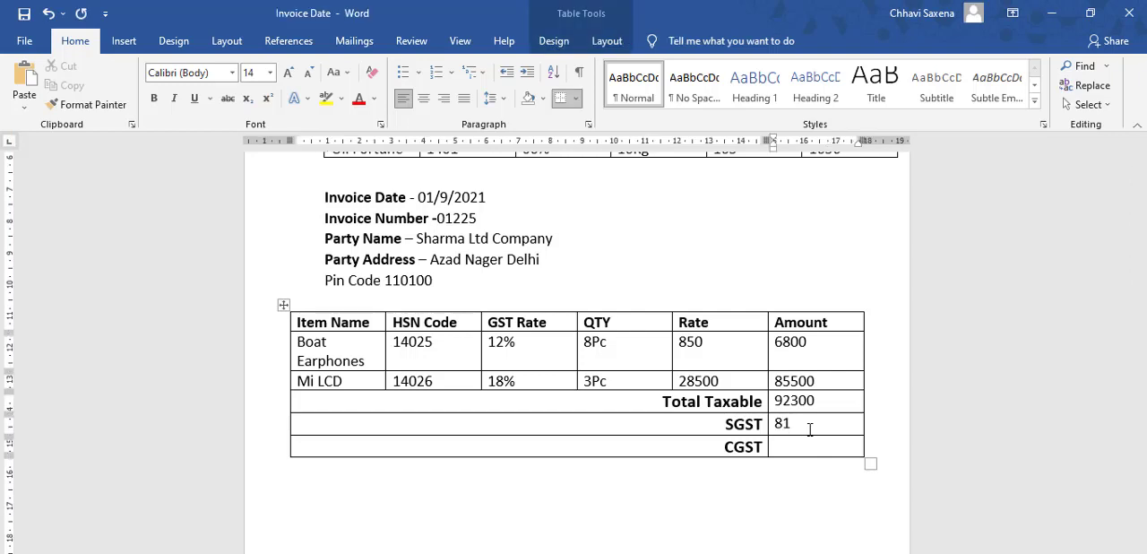
pyautogui.write('03')
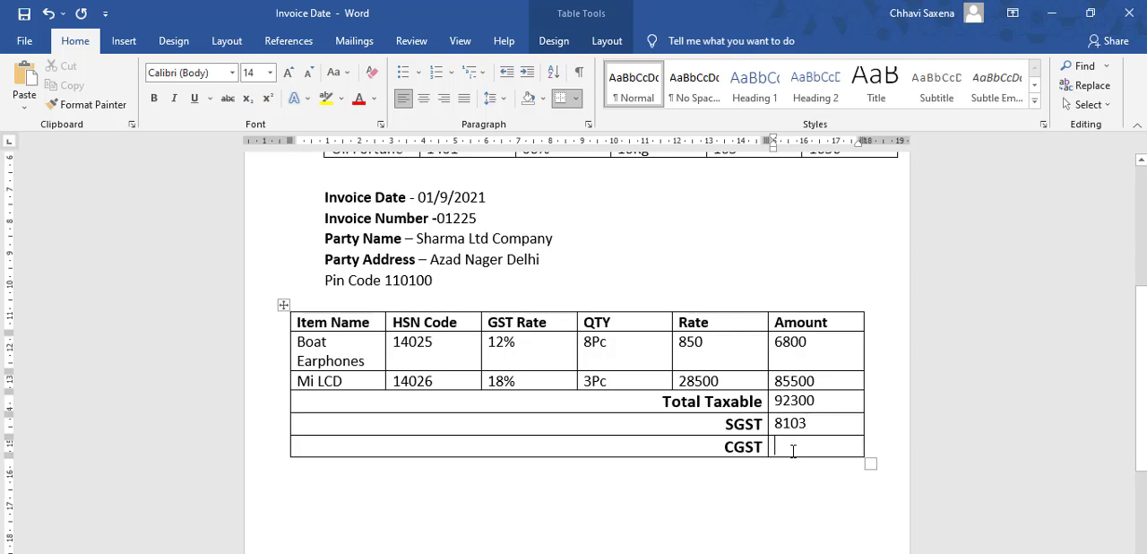
pyautogui.write('8103')
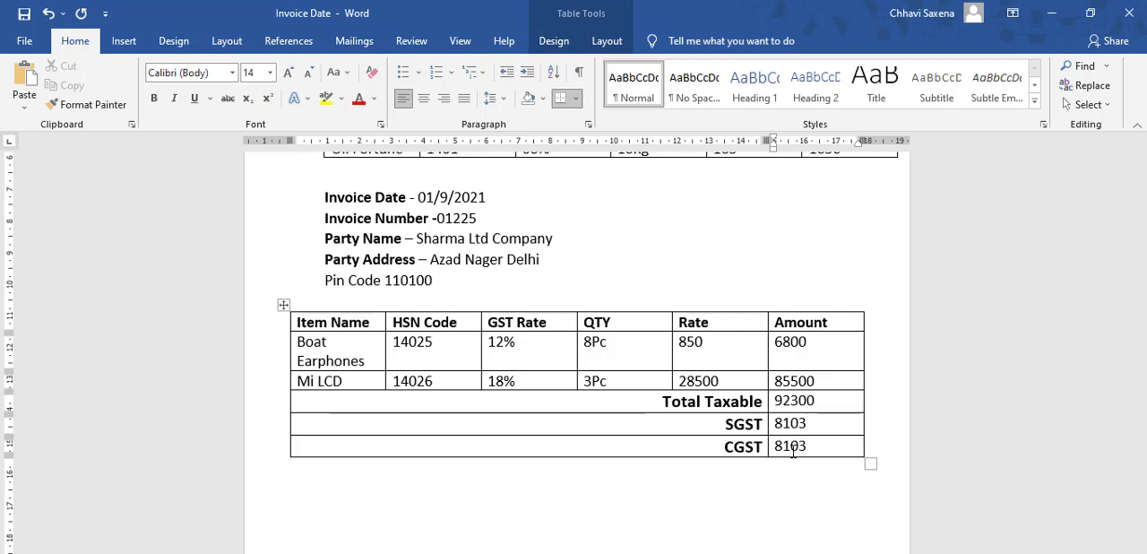
pyautogui.click(673, 528)
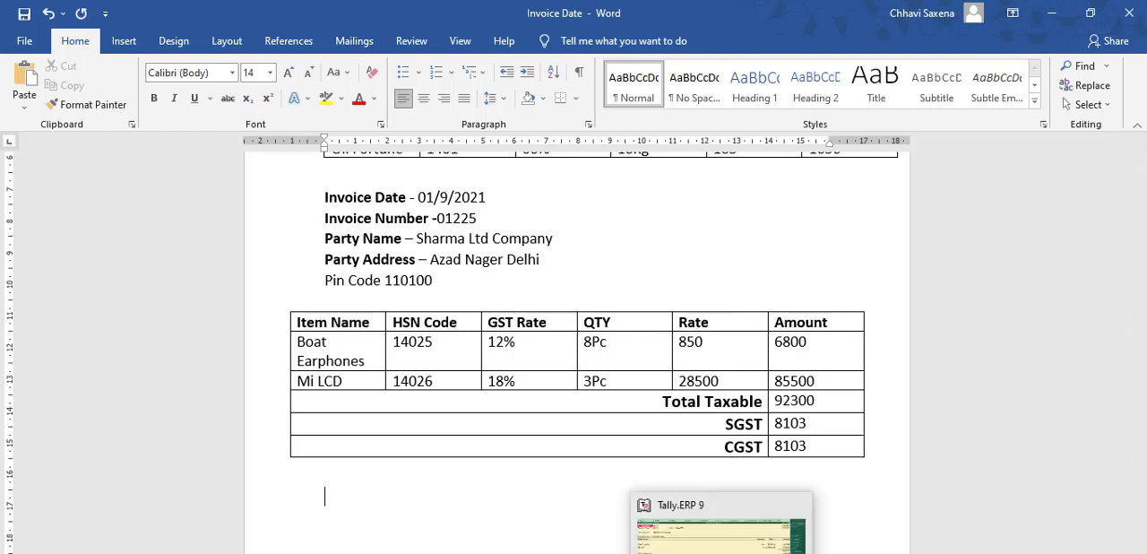
# Step: Return to Tally.ERP 9, accept the GST State Tax line, end the ledger list and open the GST/e-Way Bill details
pyautogui.click(724, 552)
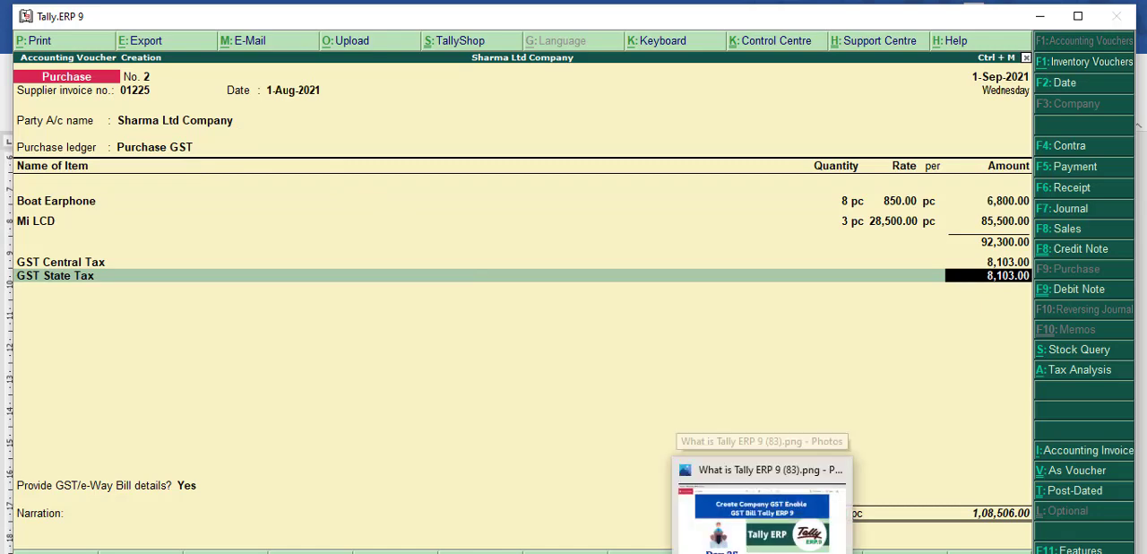
pyautogui.press('Return')
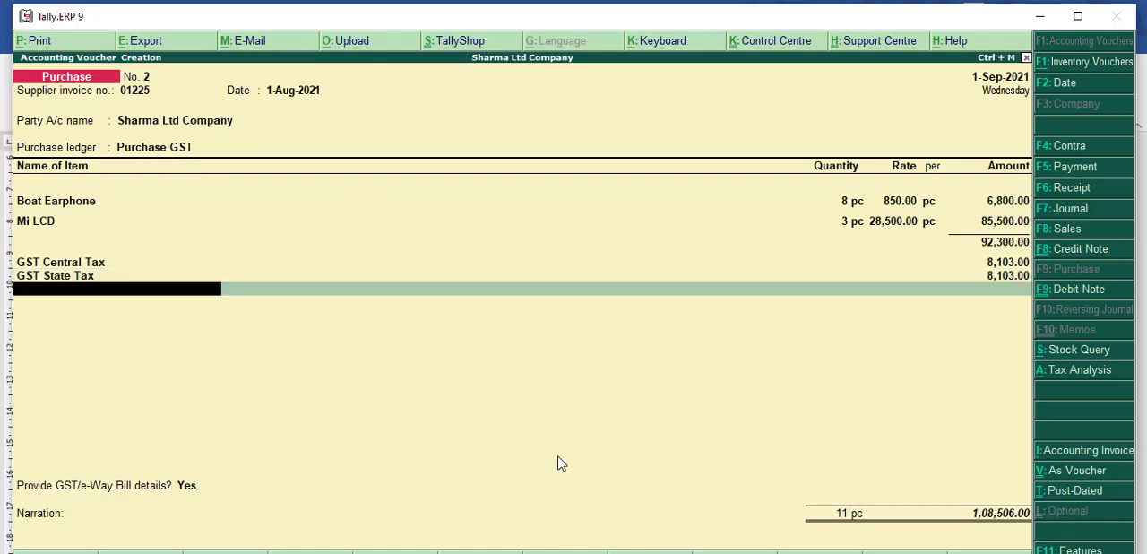
pyautogui.press('Return')
# Step: Keep the prefilled consignor, dispatch and transporter details, leave the narration empty and proceed to the voucher's acceptance
pyautogui.press('Return')
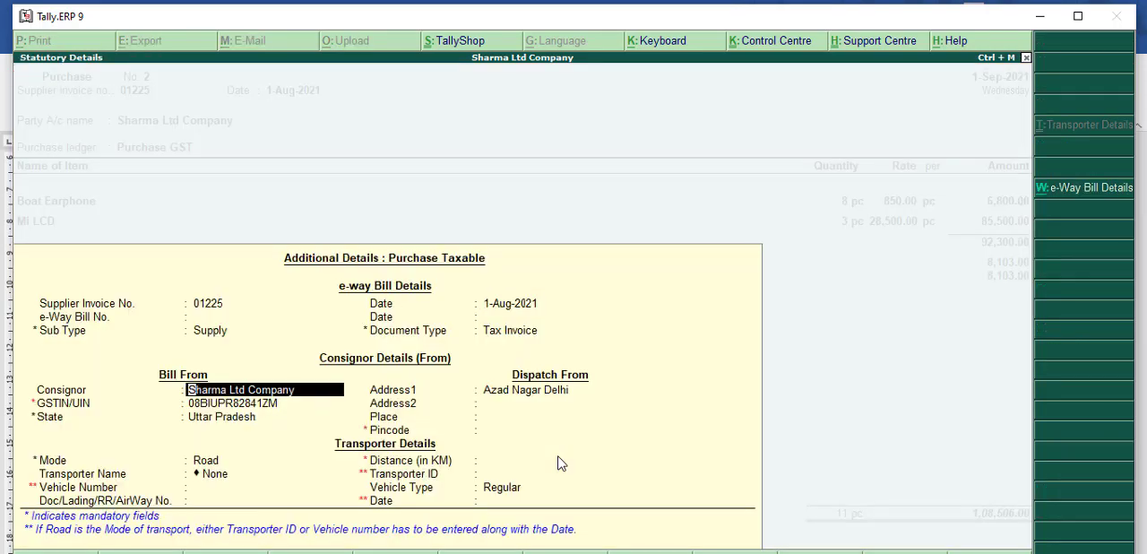
pyautogui.press('Return')
pyautogui.press('Return')
pyautogui.press('Return')
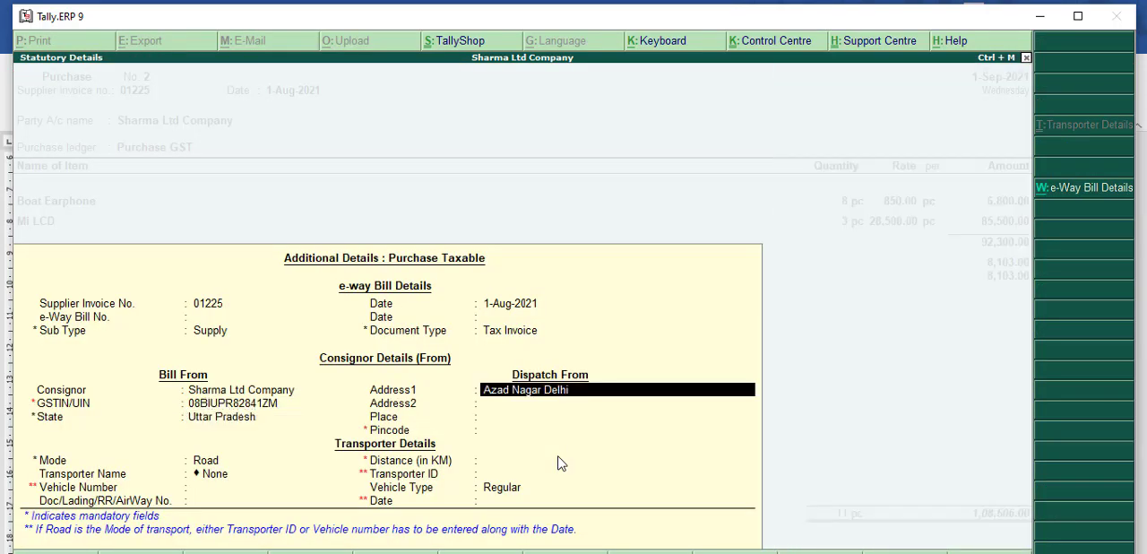
pyautogui.press('Return')
pyautogui.press('Return')
pyautogui.press('Return')
pyautogui.press('Return')
pyautogui.press('Return')
pyautogui.press('Return')
pyautogui.press('Return')
pyautogui.press('Return')
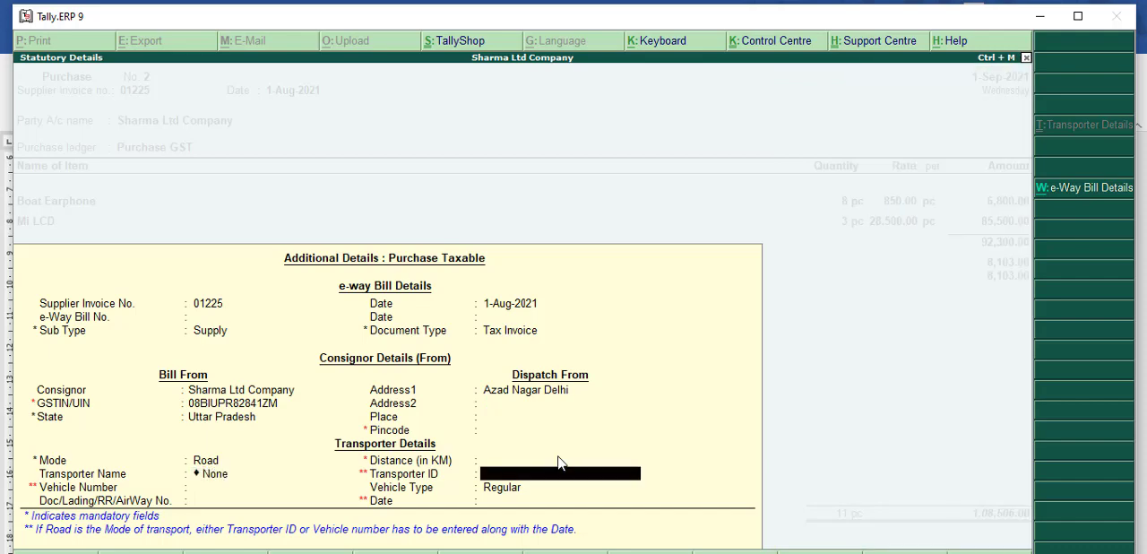
pyautogui.press('Return')
pyautogui.press('Return')
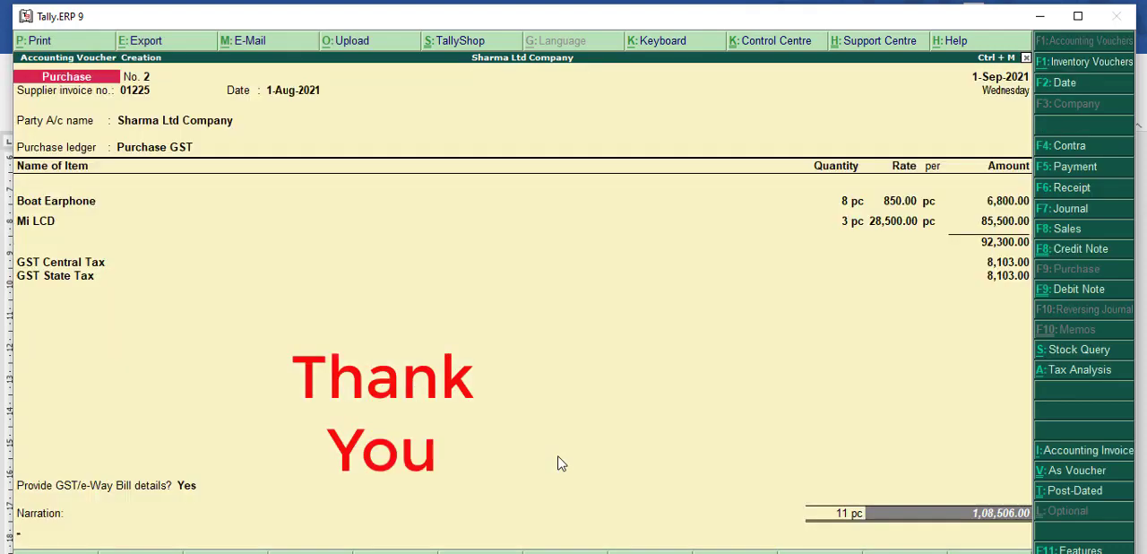
pyautogui.press('Return')
pyautogui.press('Return')
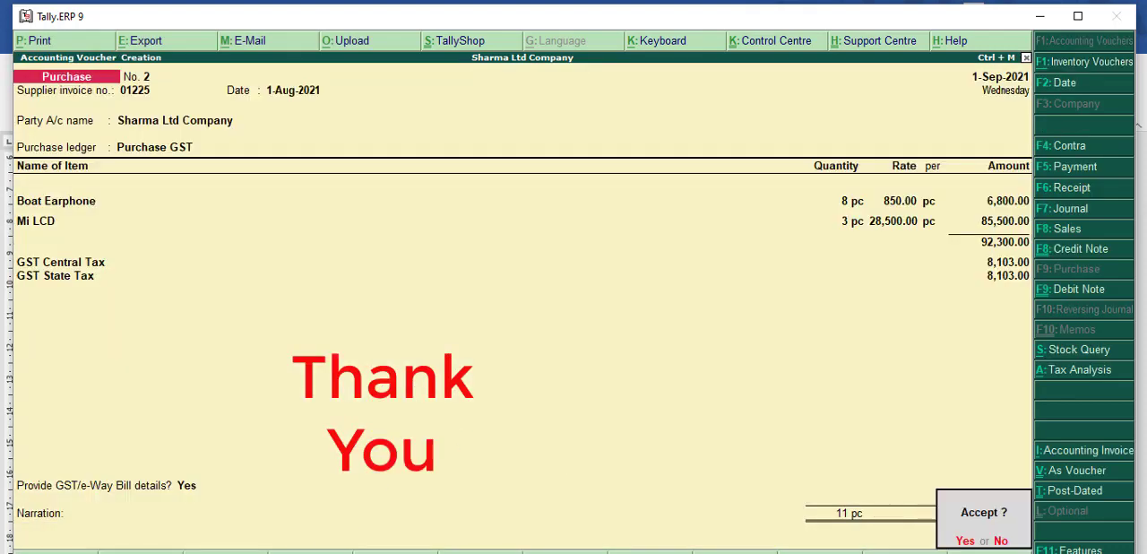